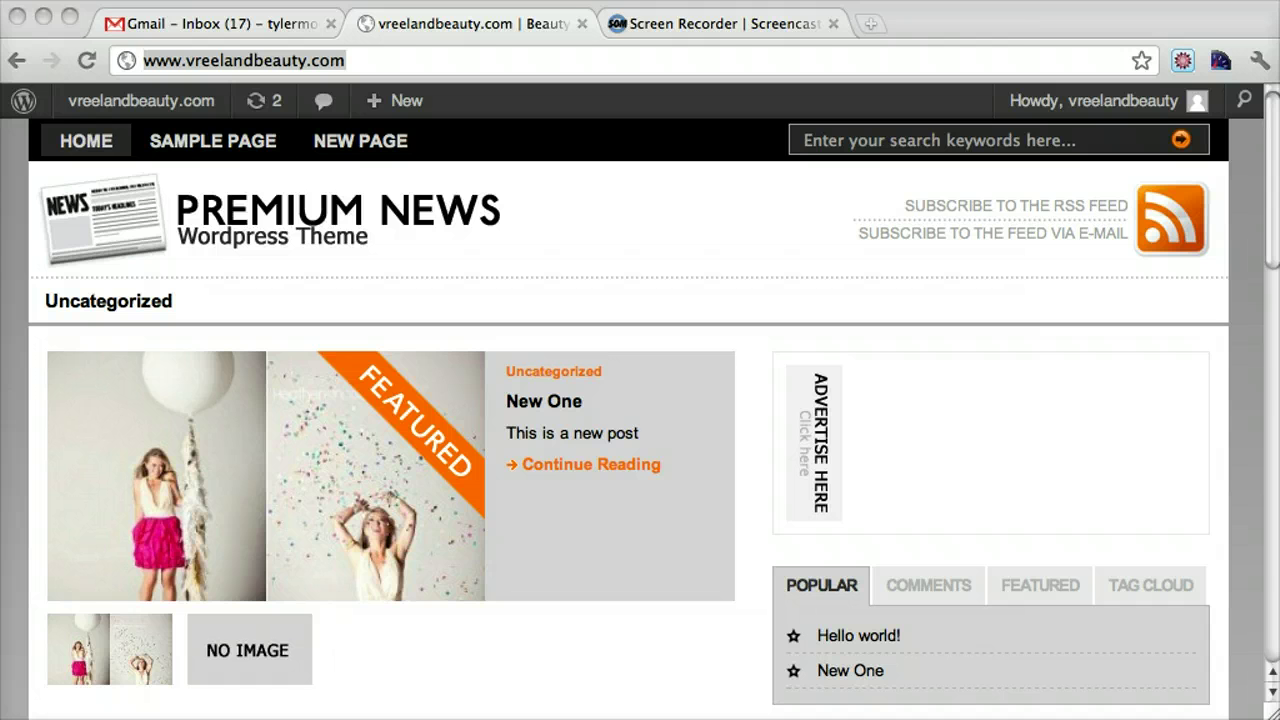
# - Browse the live front page, switching the featured slider to Hello world! and back to New One
pyautogui.scroll(-5, 457, 523)
pyautogui.scroll(4, 457, 523)
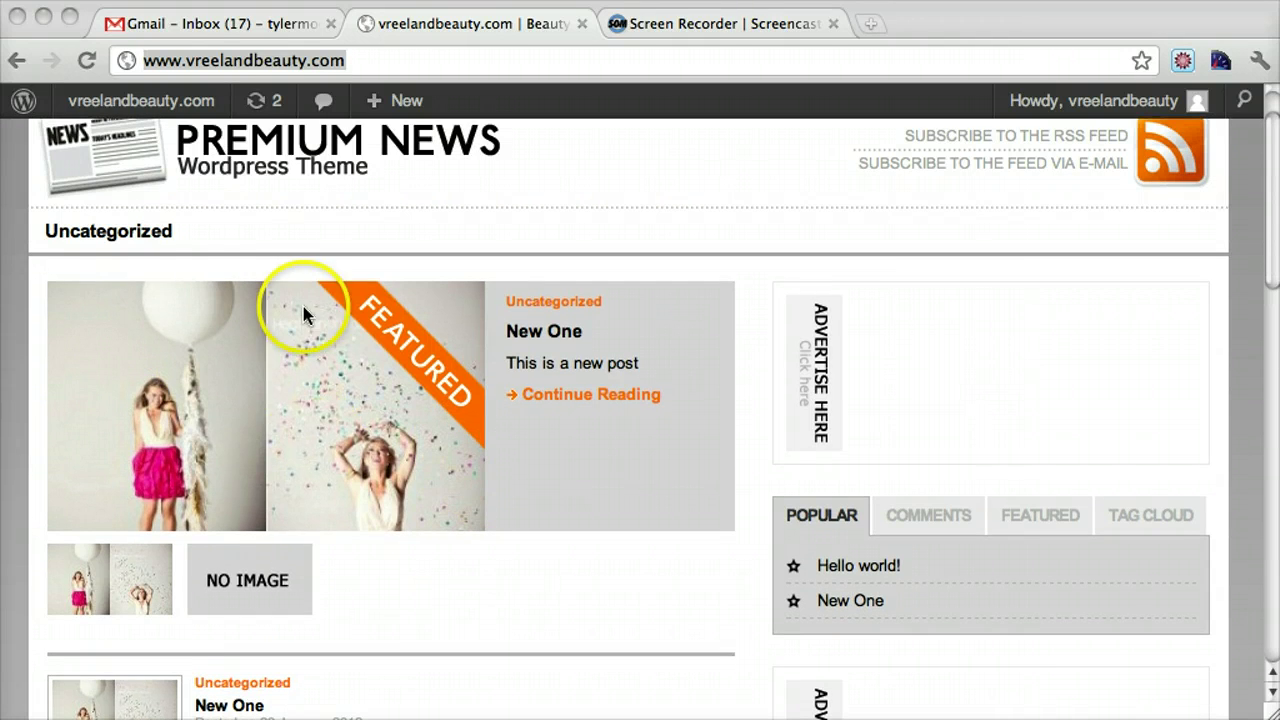
pyautogui.scroll(-5, 328, 390)
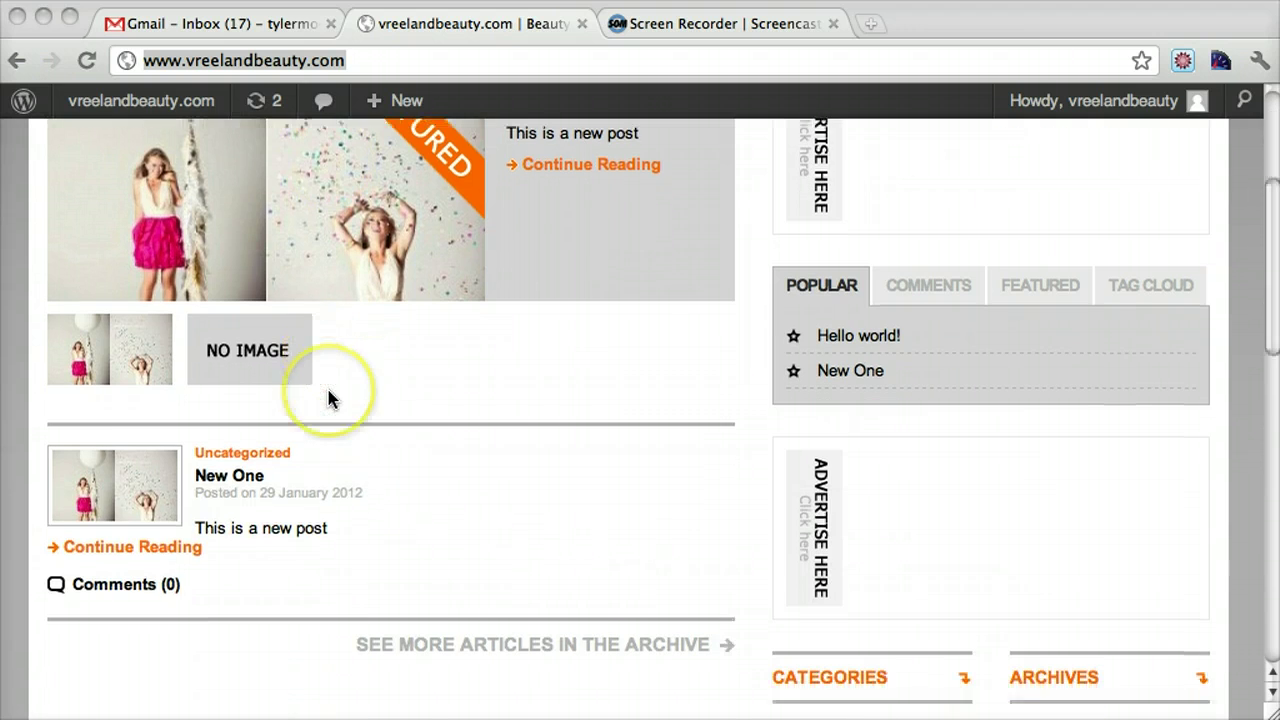
pyautogui.click(253, 357)
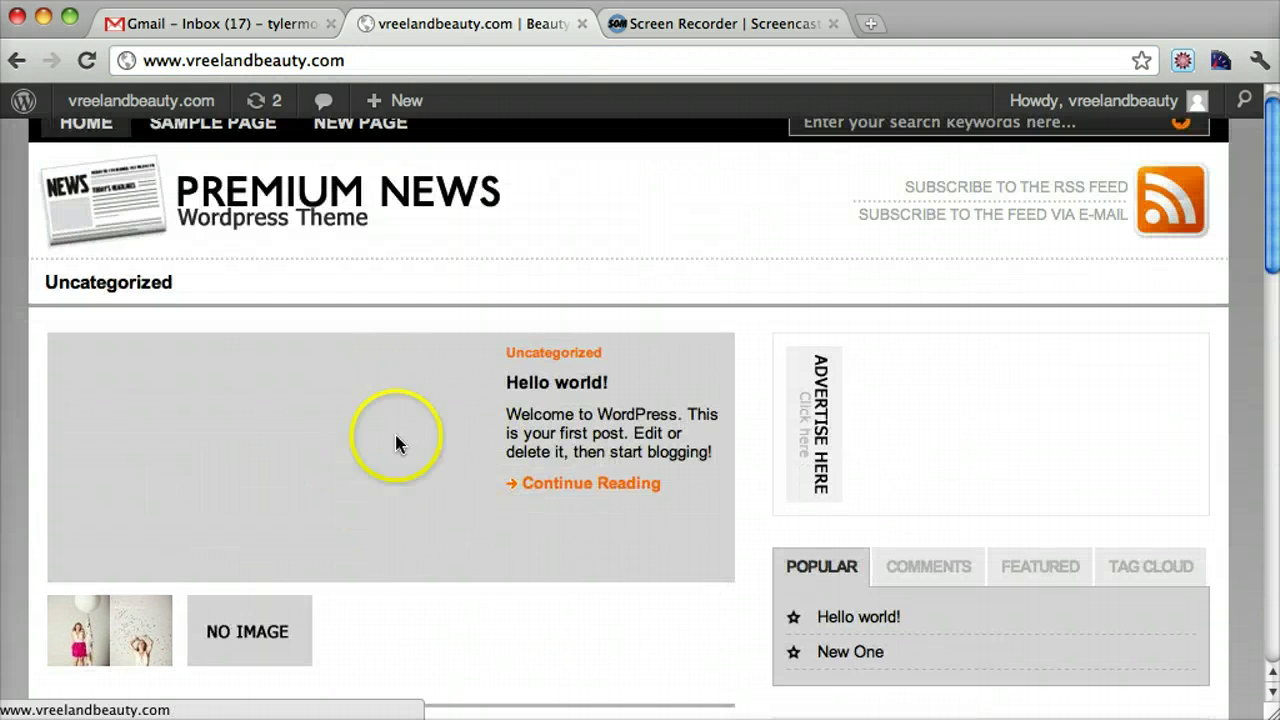
pyautogui.click(158, 630)
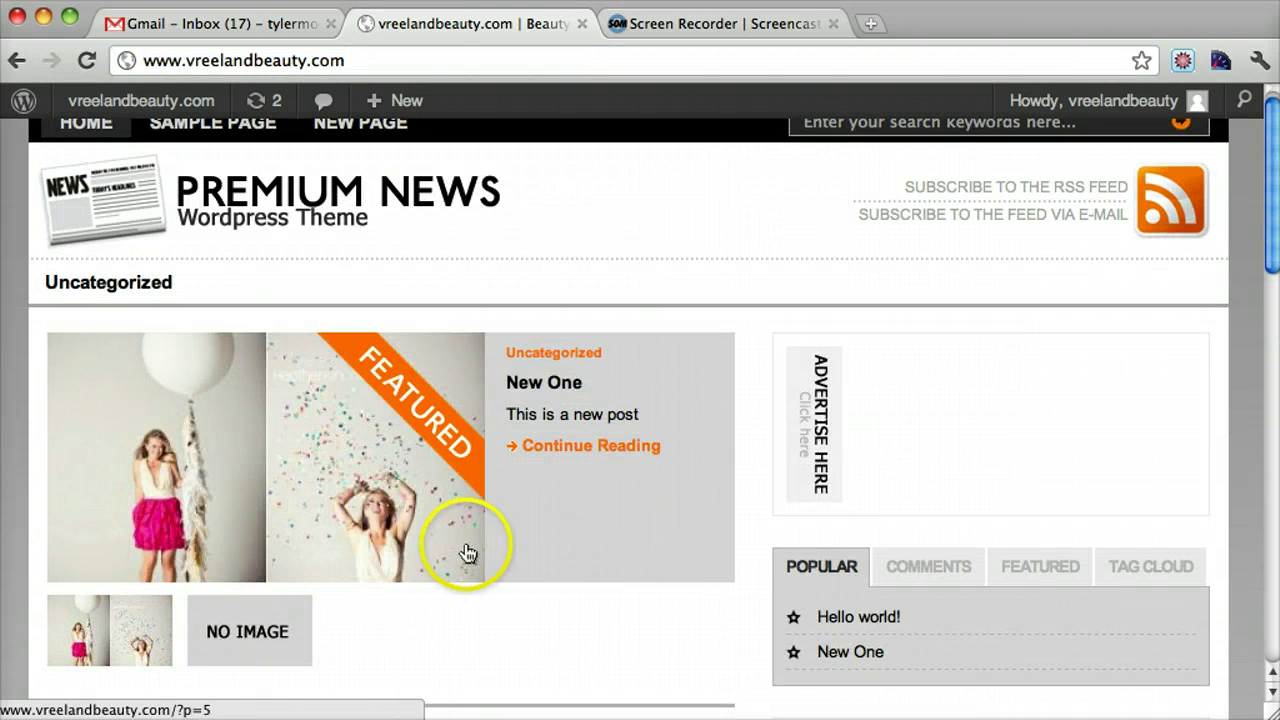
pyautogui.scroll(-6, 467, 553)
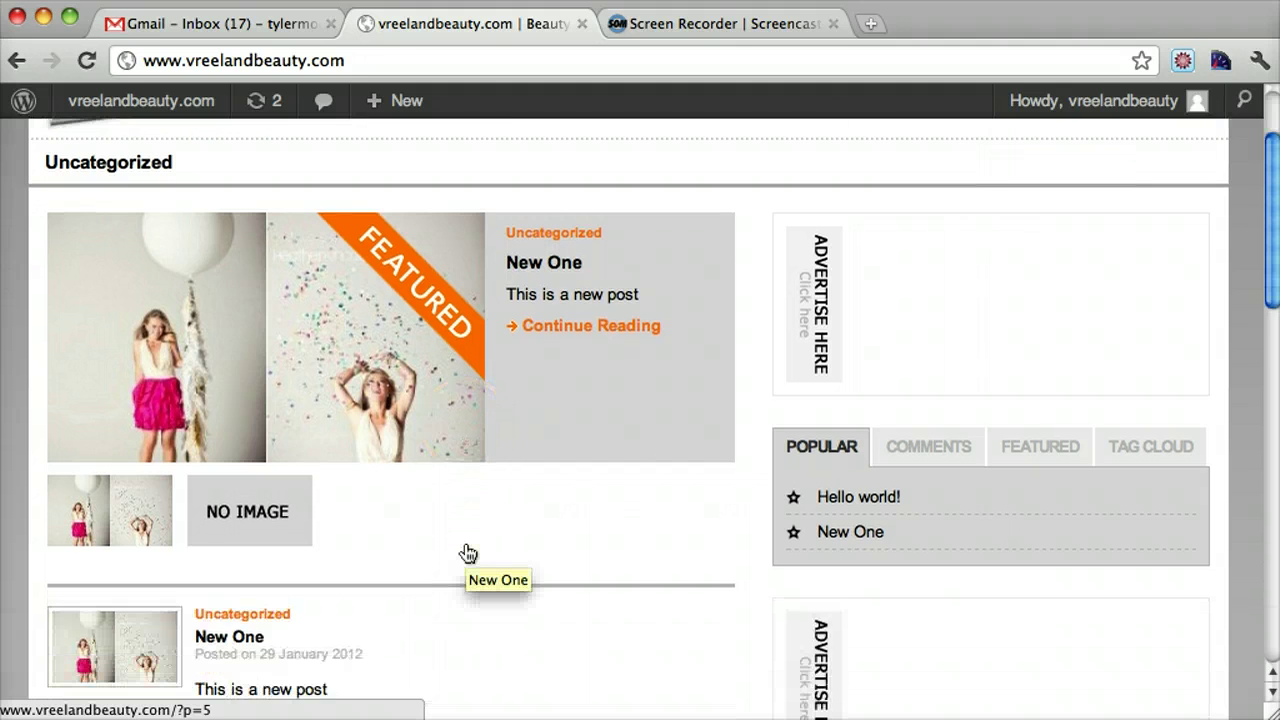
pyautogui.scroll(-10, 467, 553)
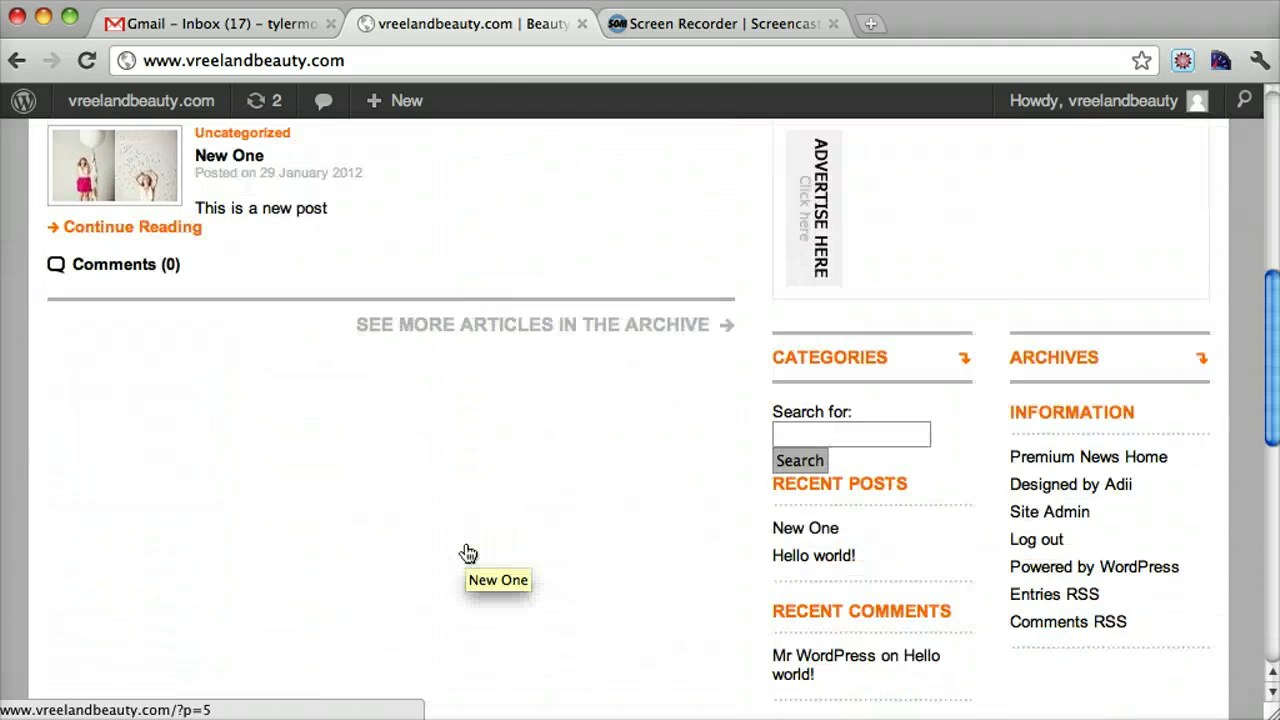
pyautogui.scroll(12, 467, 553)
pyautogui.scroll(4, 467, 553)
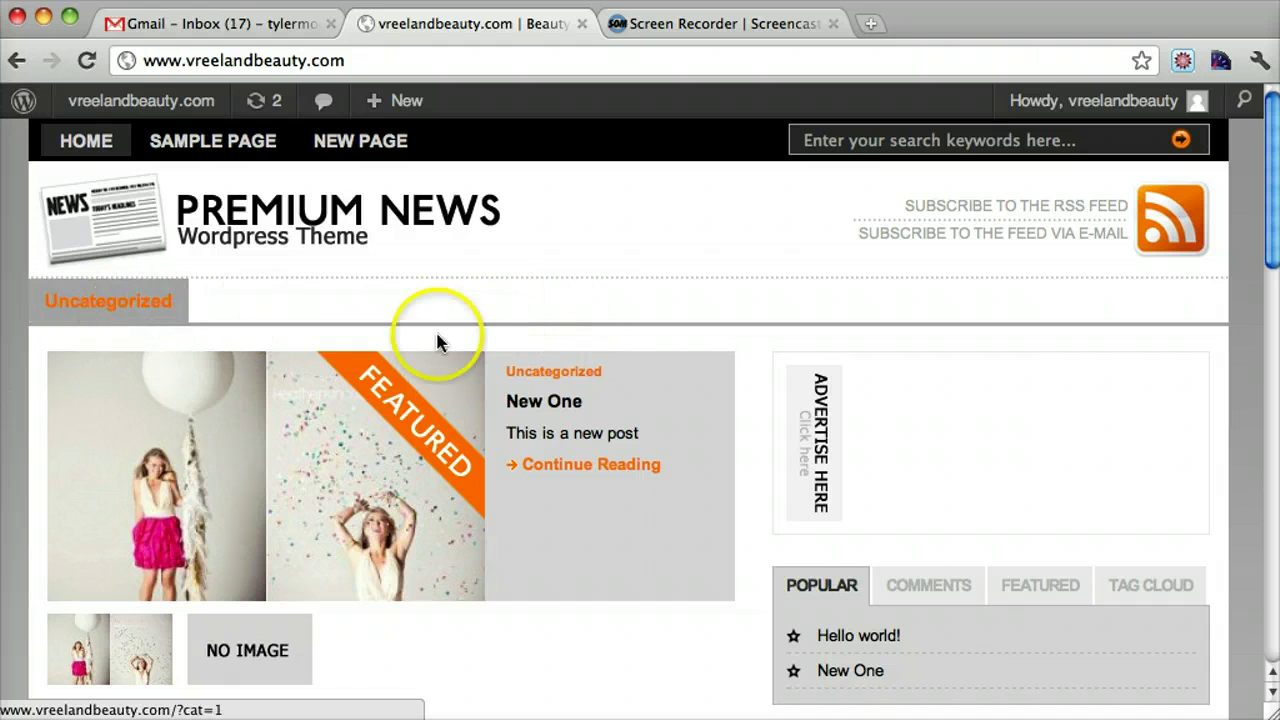
pyautogui.scroll(-3, 466, 337)
pyautogui.scroll(3, 467, 345)
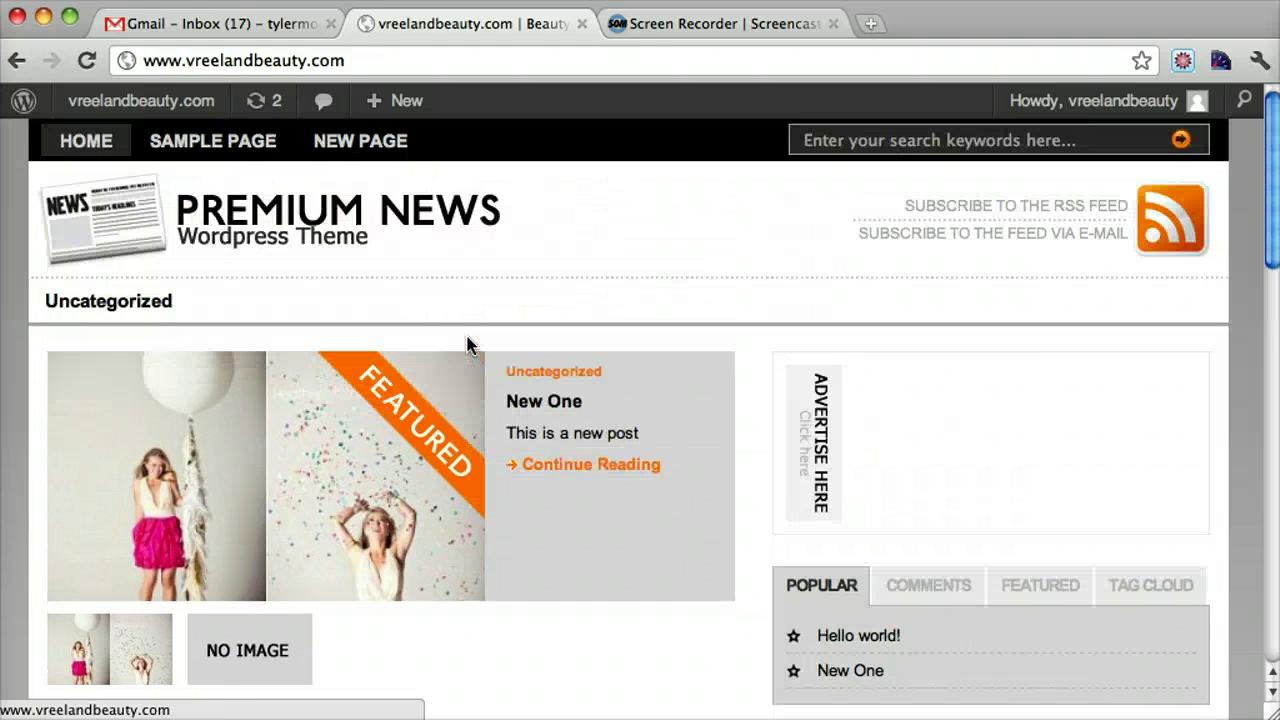
pyautogui.scroll(-15, 466, 344)
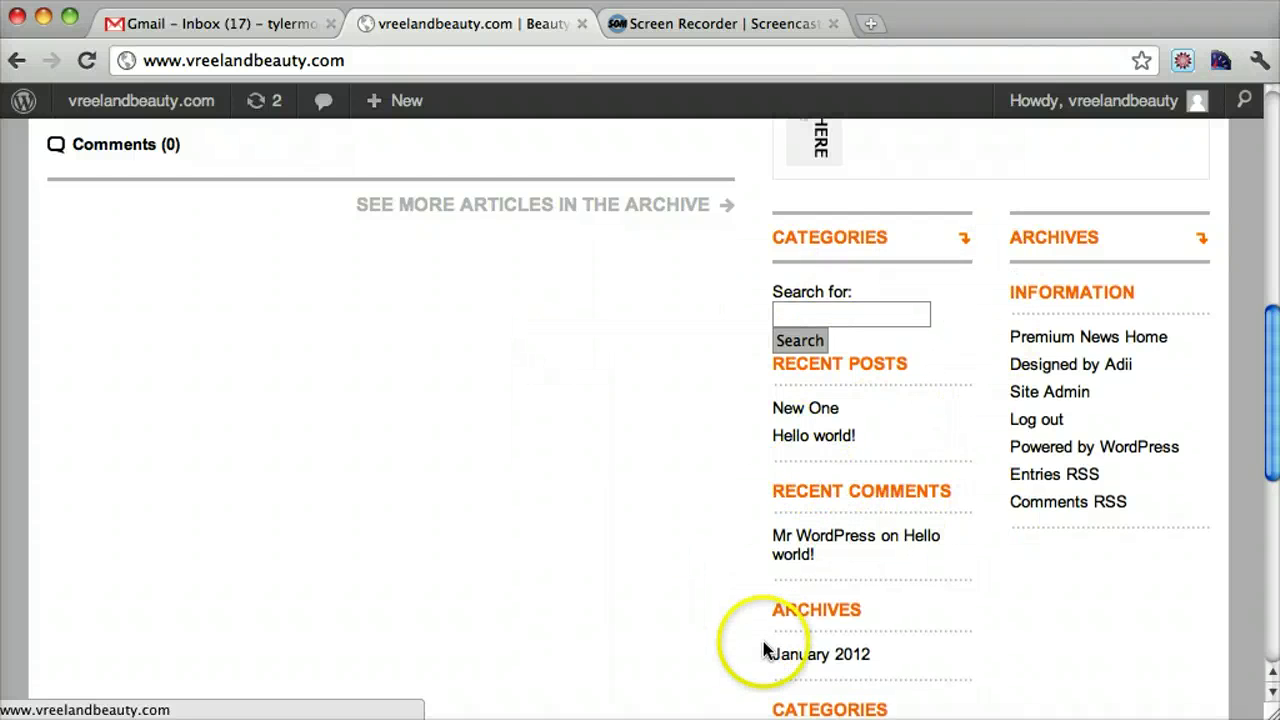
pyautogui.scroll(-10, 890, 500)
pyautogui.scroll(20, 903, 470)
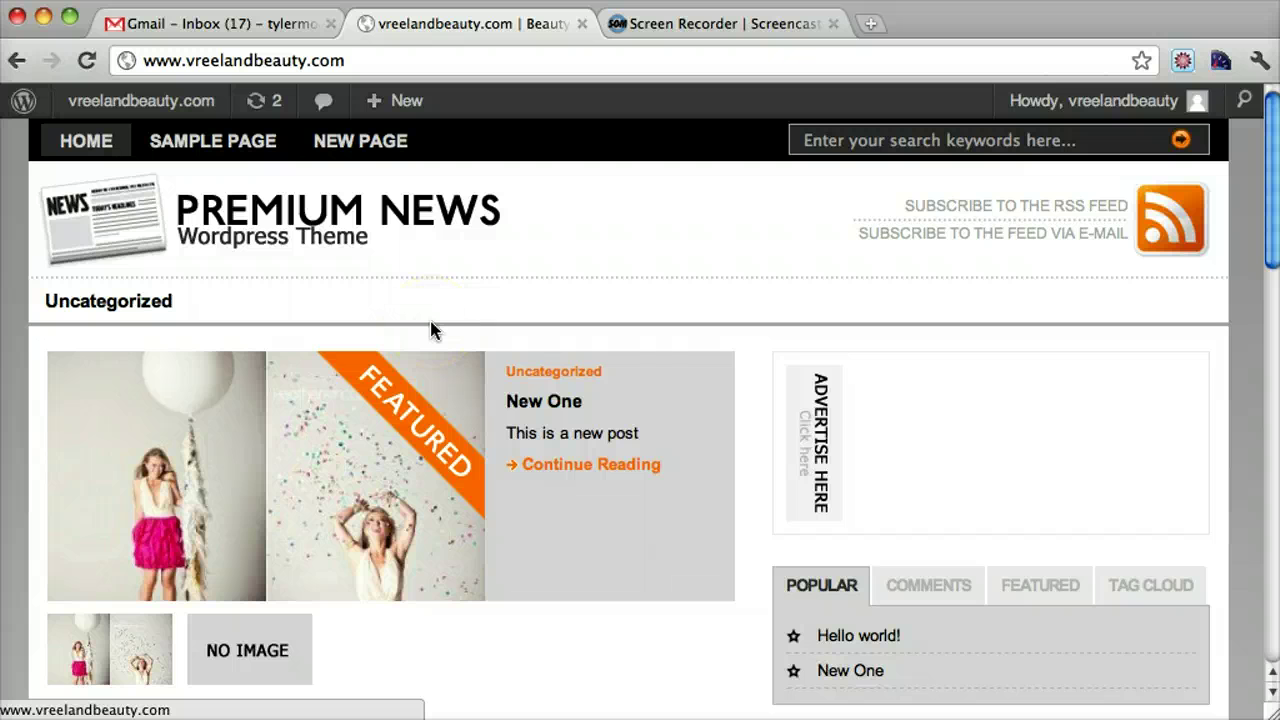
# - Load the admin area by appending /wp-admin to the site address and open the Dashboard
pyautogui.click(430, 60)
pyautogui.click(436, 61)
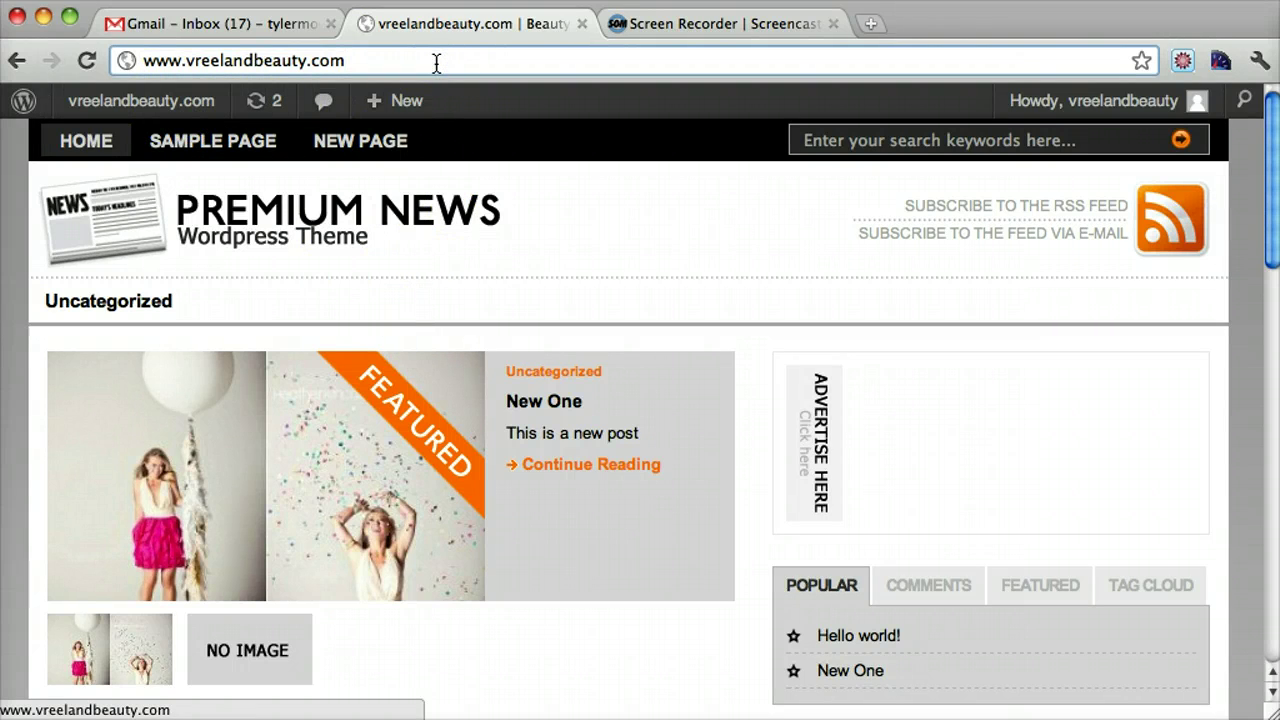
pyautogui.write('/wp-admin')
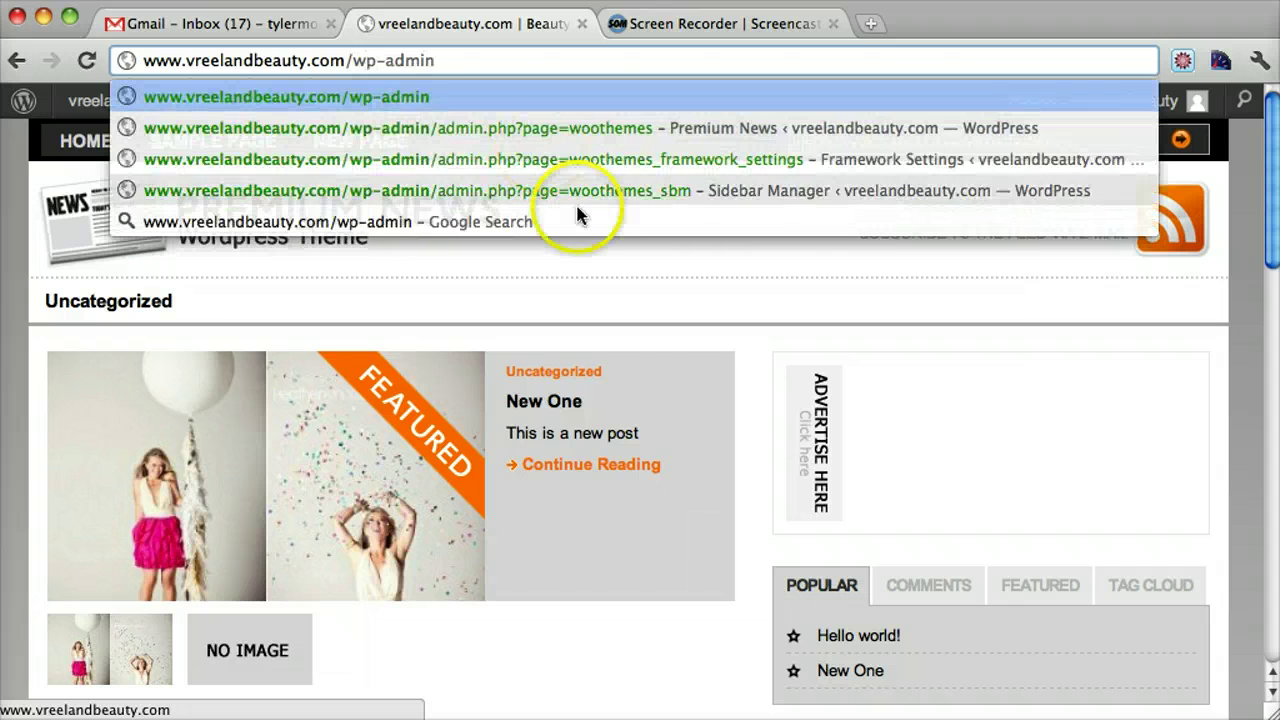
pyautogui.press('Return')
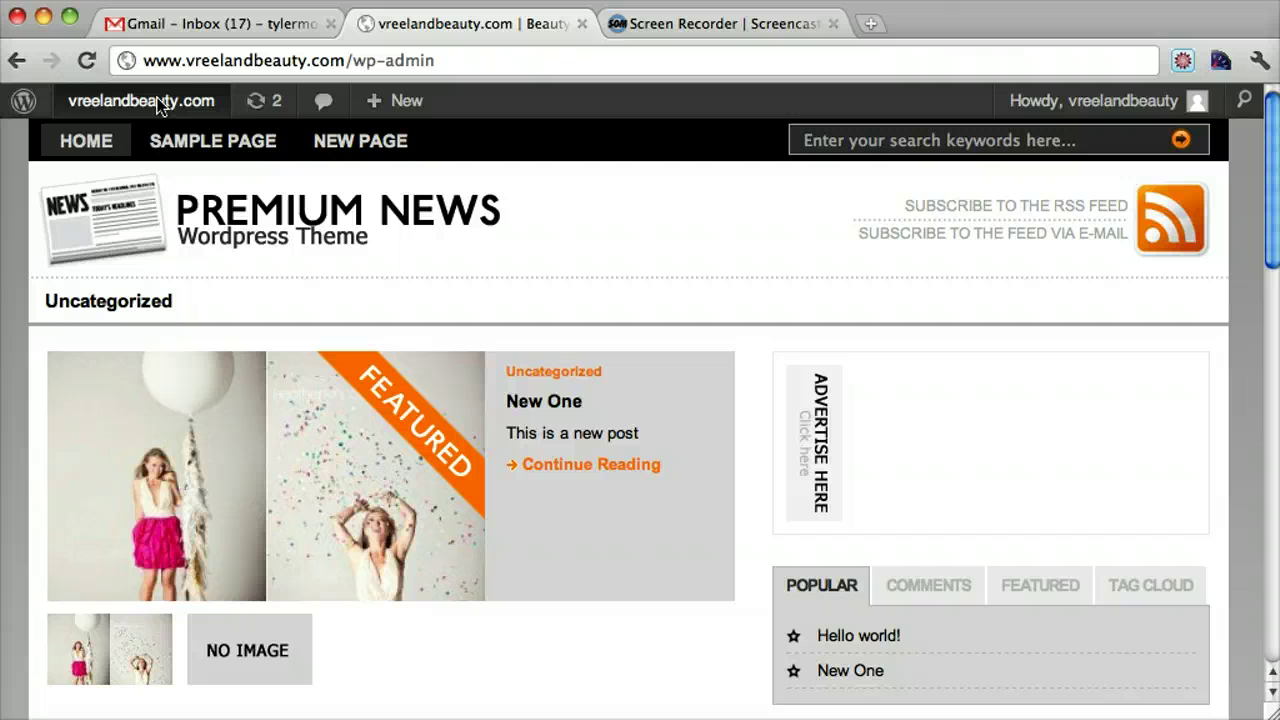
pyautogui.moveTo(134, 104)
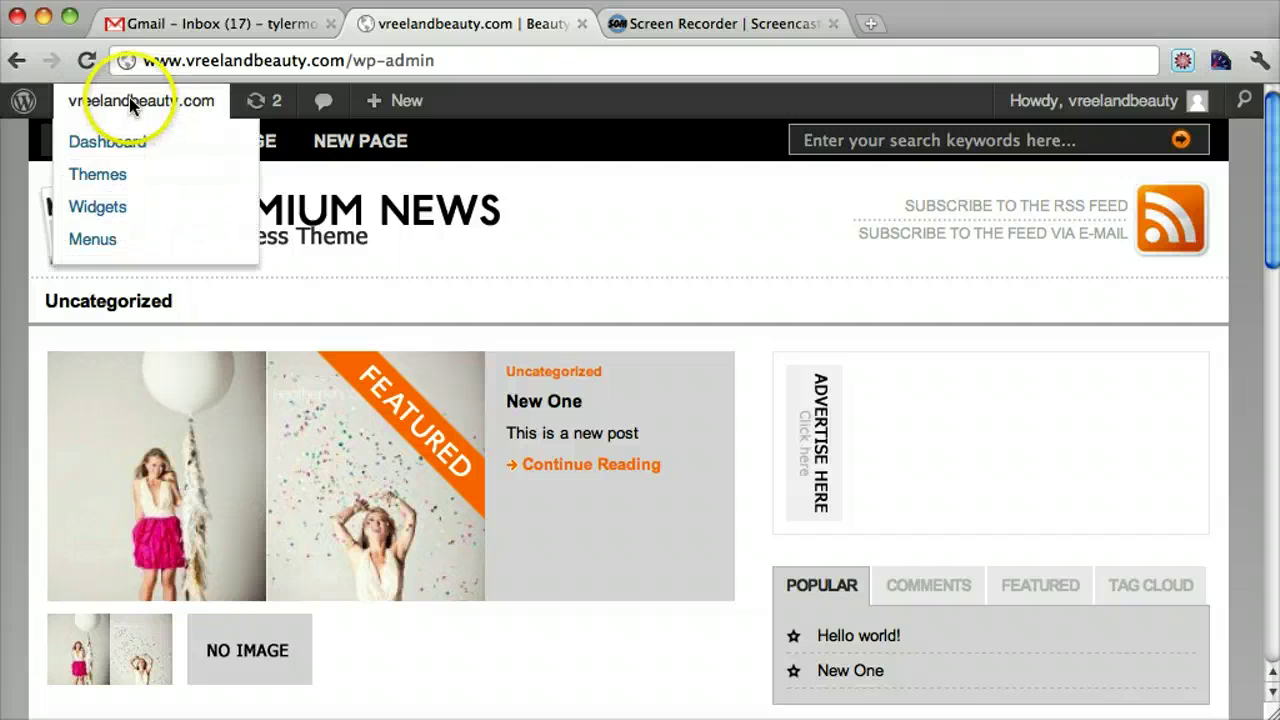
pyautogui.click(118, 144)
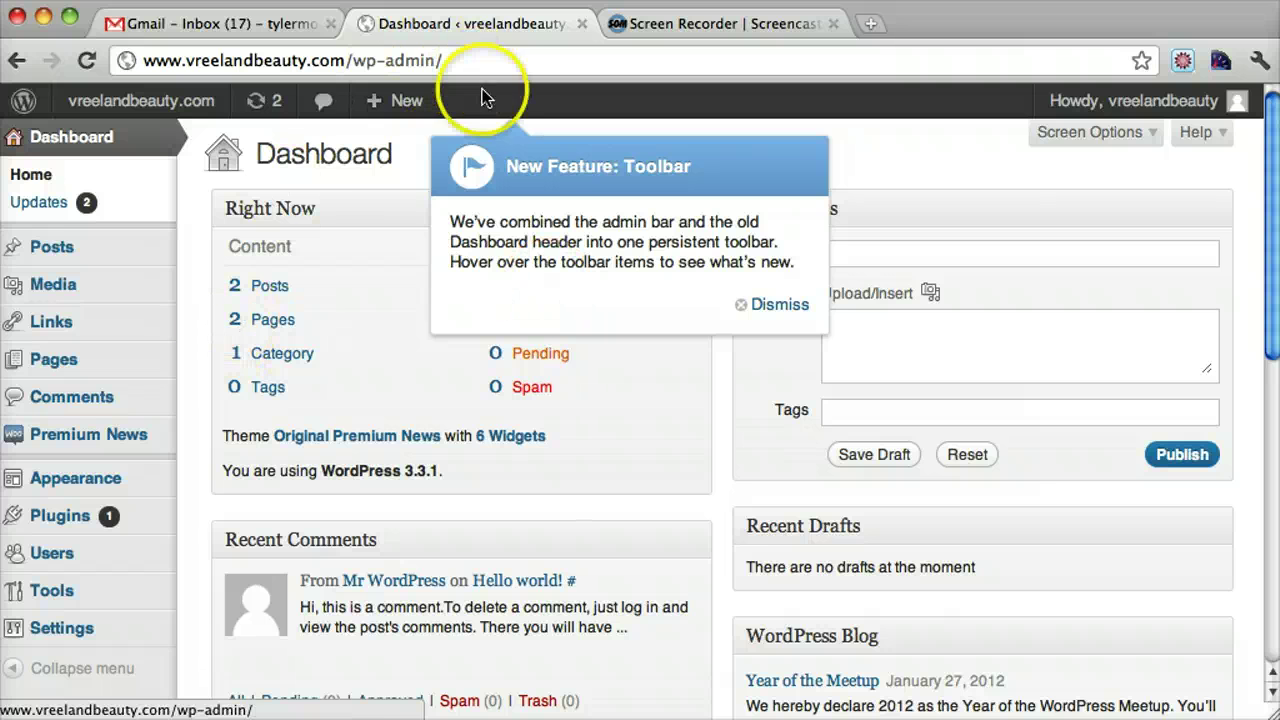
# - Open the live site in a new tab and dismiss the new toolbar notice
pyautogui.moveTo(169, 118)
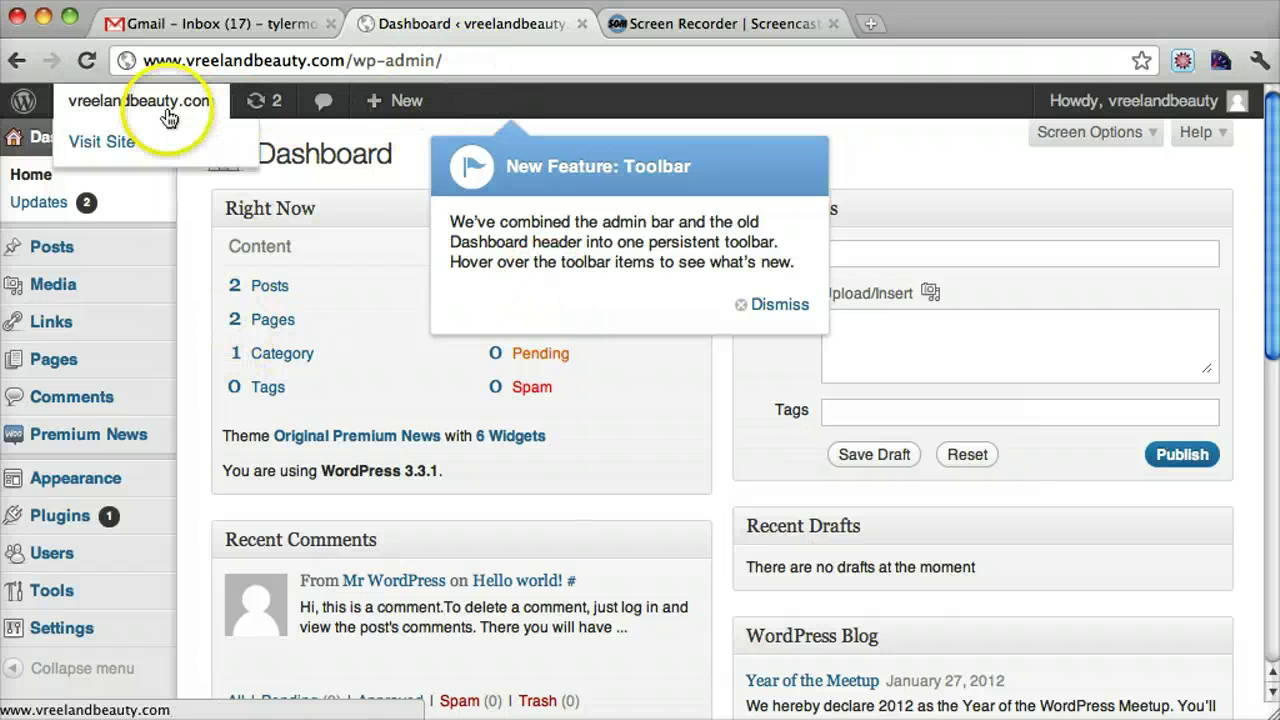
pyautogui.click(112, 141)
pyautogui.click(703, 30)
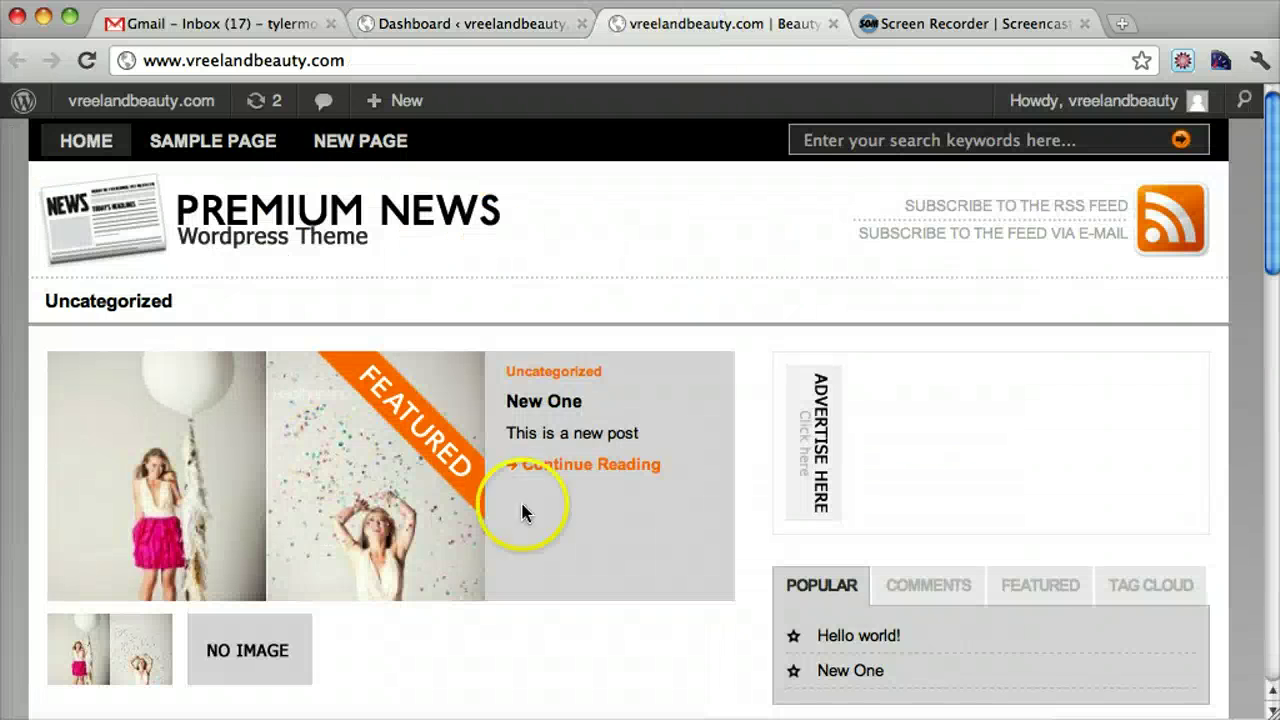
pyautogui.click(493, 31)
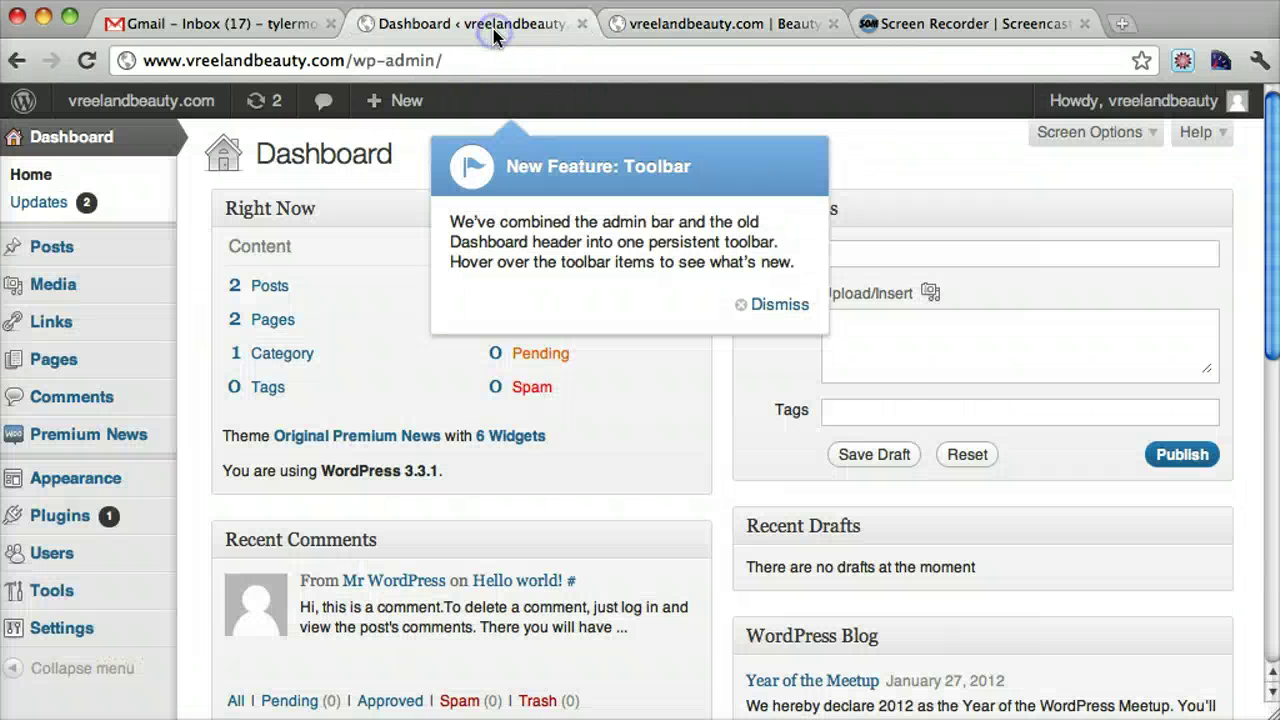
pyautogui.click(779, 305)
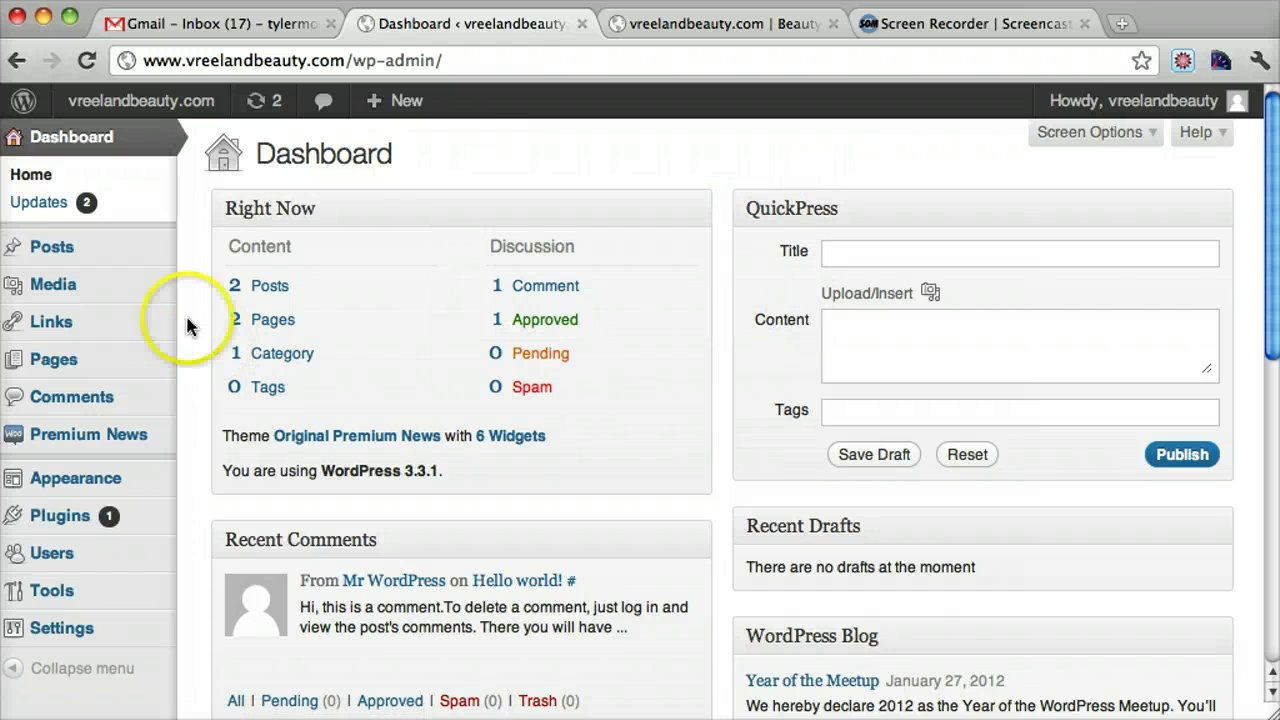
# - Compare the live front page with the Dashboard, then open the All Posts list
pyautogui.moveTo(66, 254)
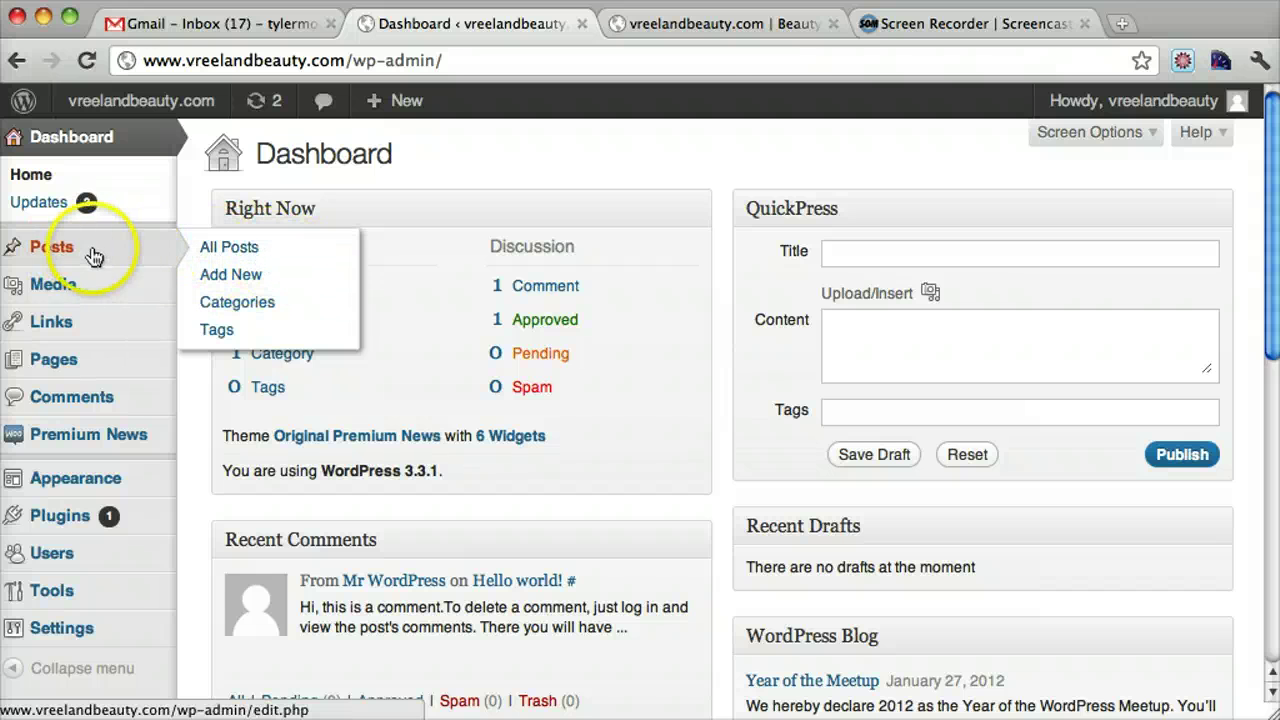
pyautogui.click(730, 28)
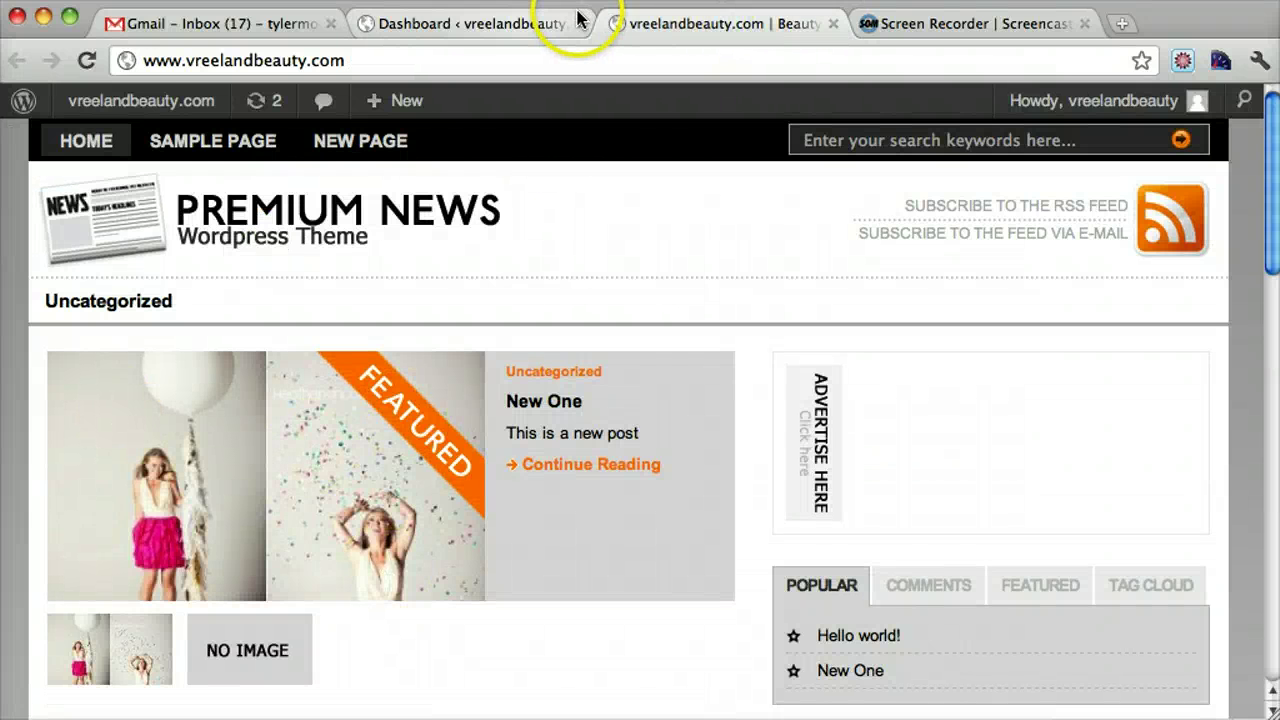
pyautogui.click(500, 27)
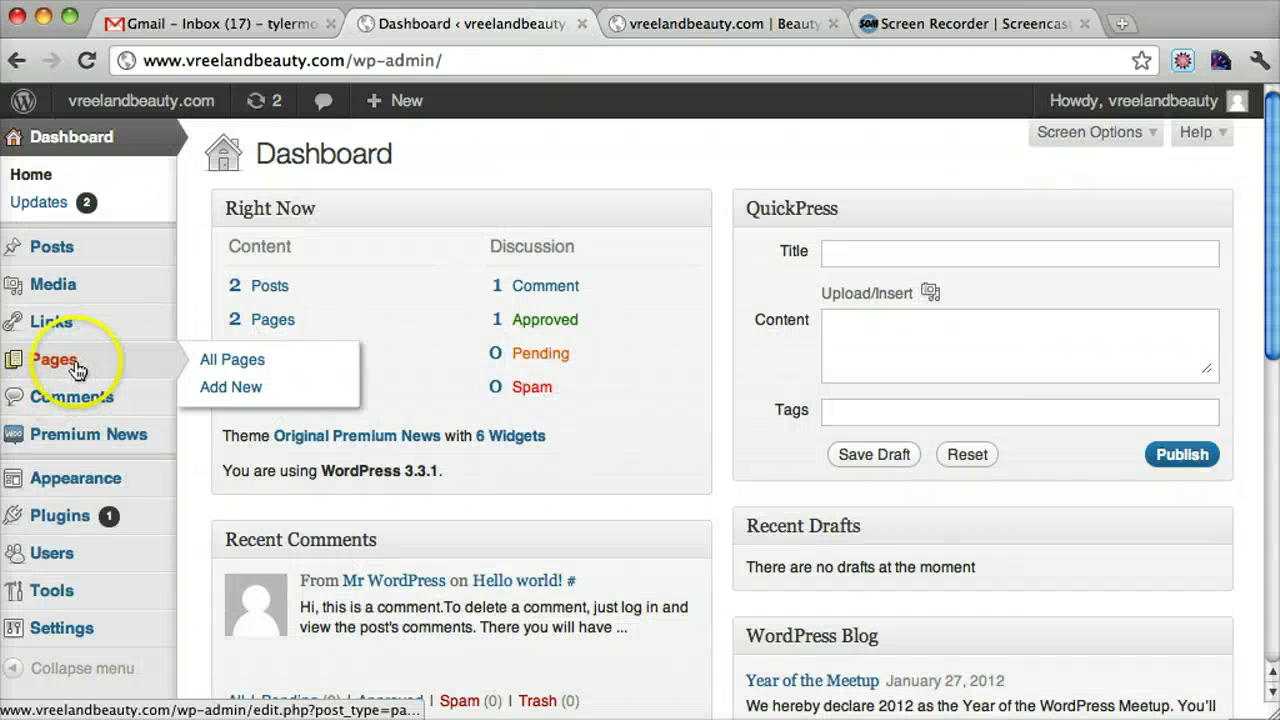
pyautogui.click(677, 30)
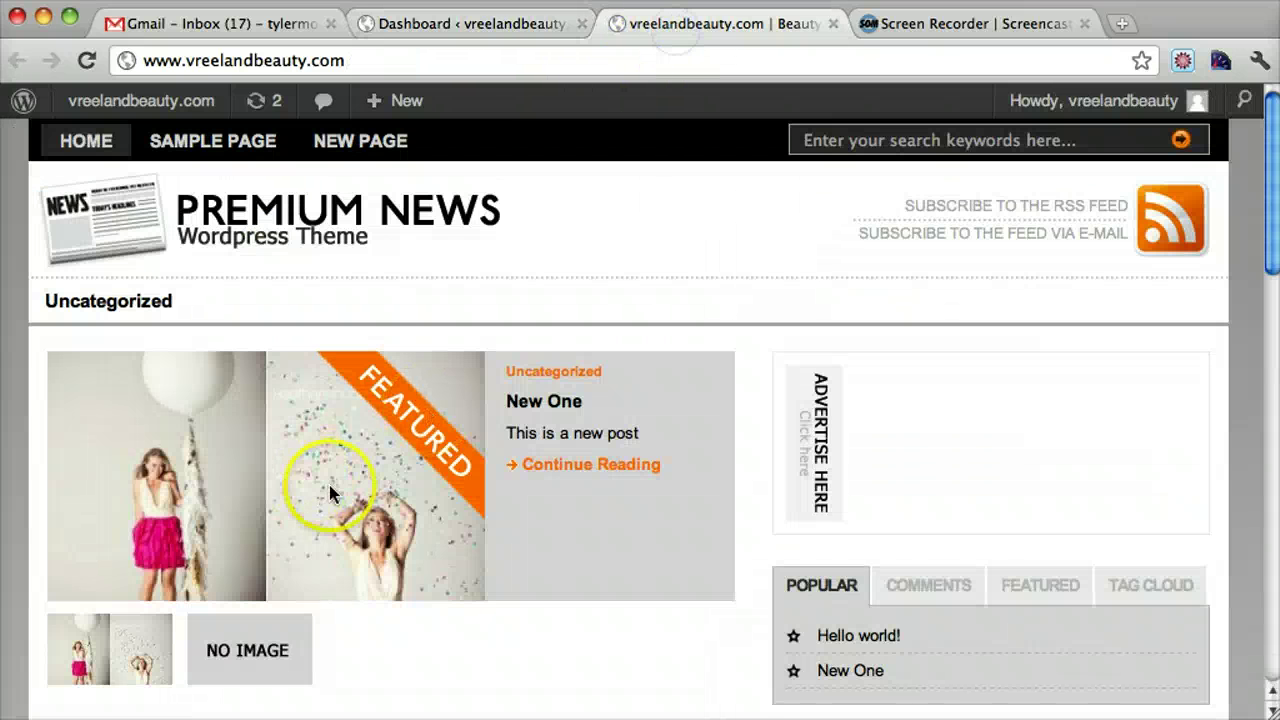
pyautogui.click(510, 27)
pyautogui.moveTo(75, 258)
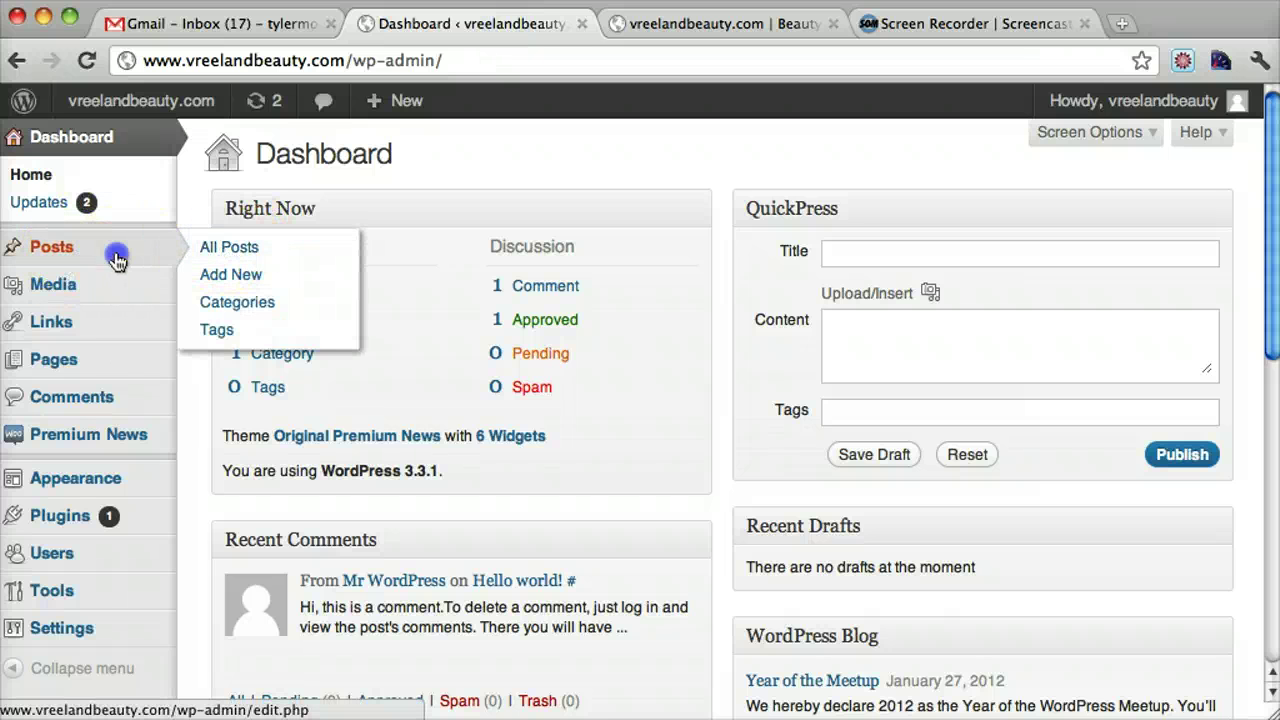
pyautogui.click(113, 258)
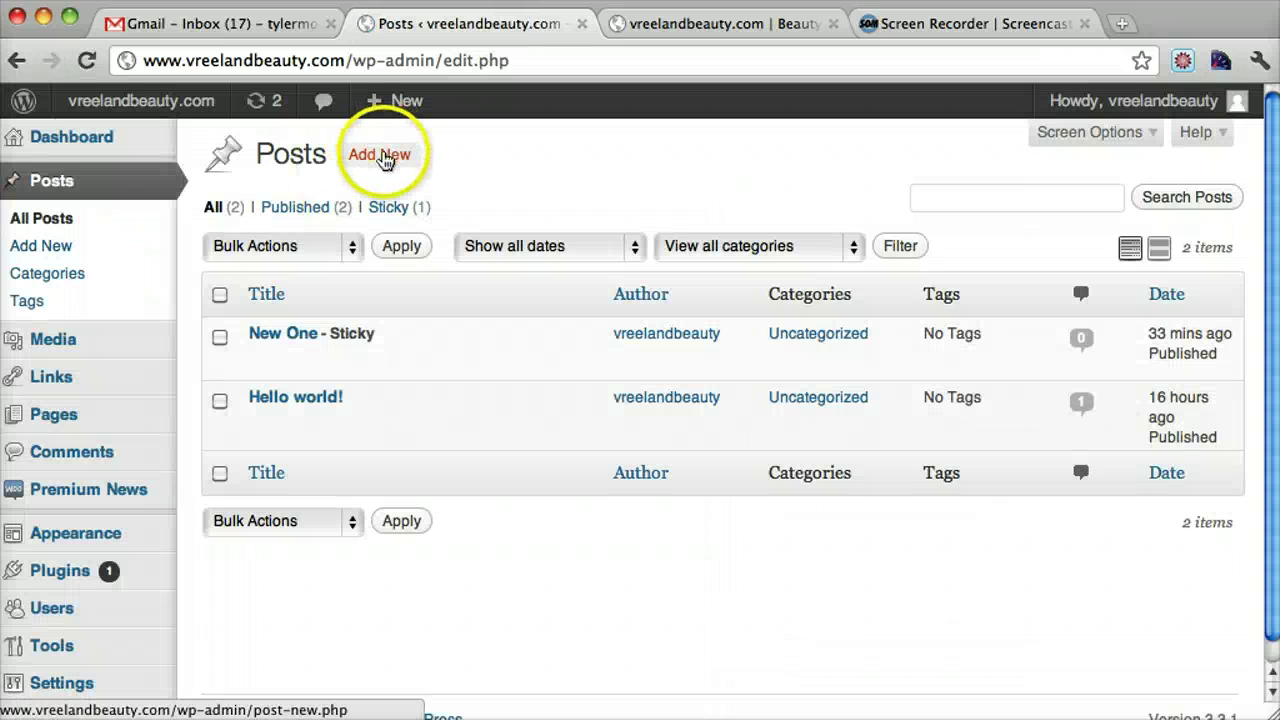
# - Start a new post titled 'New Featured Image' with body text 'This is the new'
pyautogui.click(381, 155)
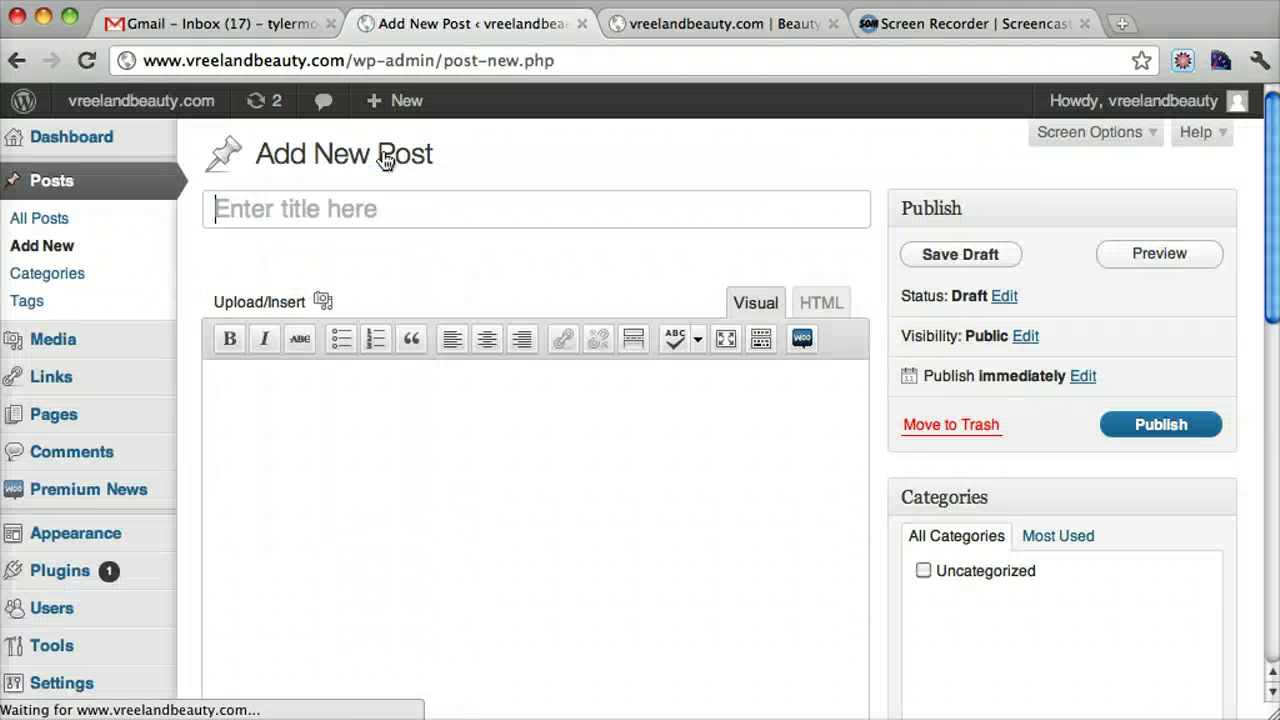
pyautogui.write('New Featured')
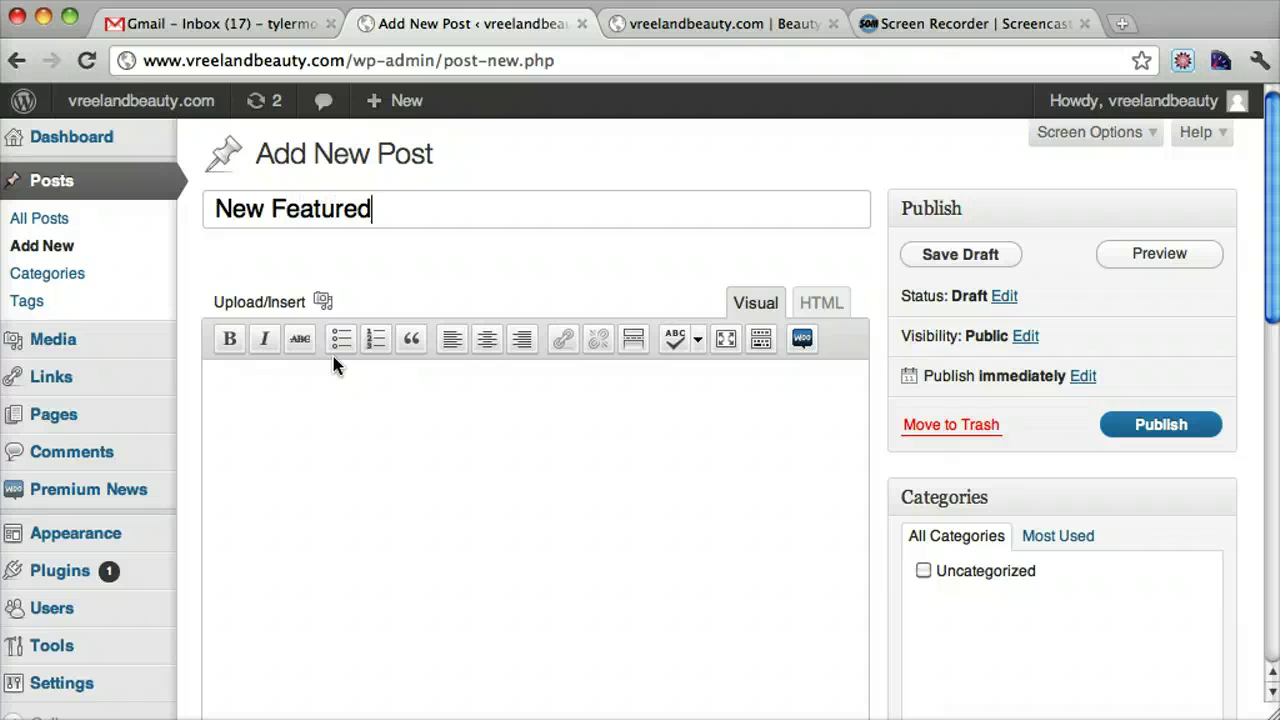
pyautogui.write(' Image')
pyautogui.click(401, 596)
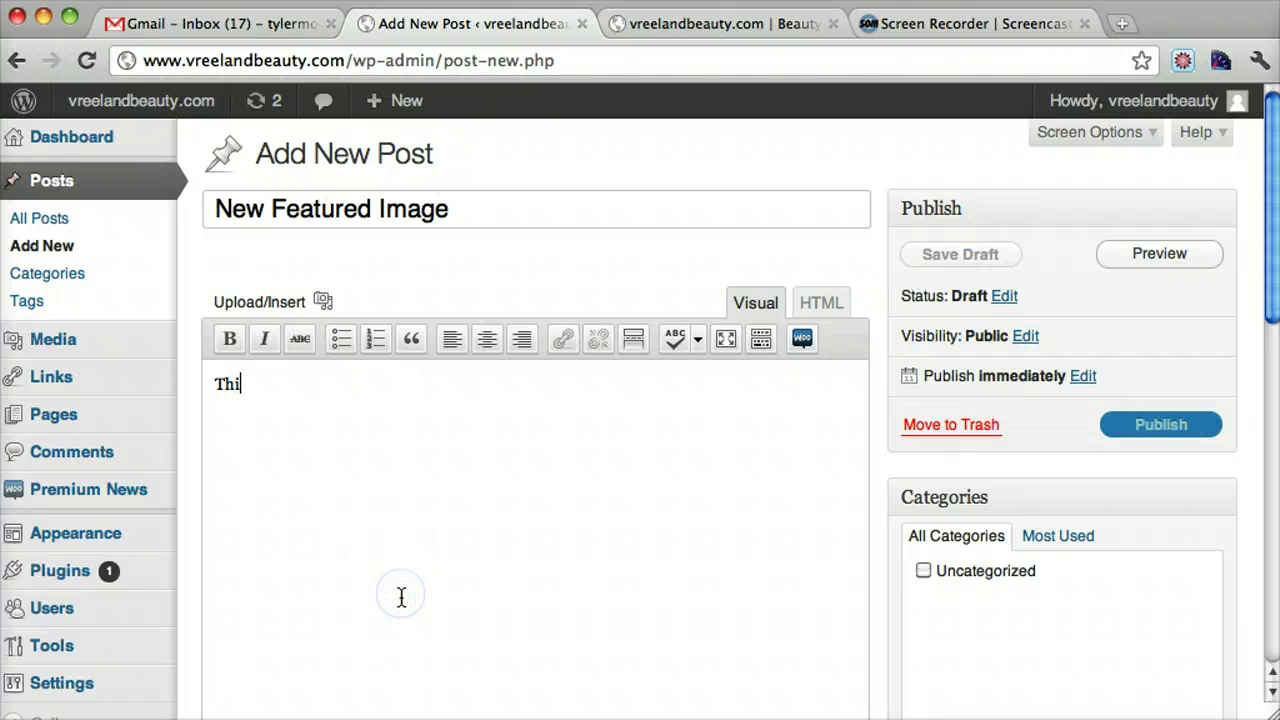
pyautogui.write('This is the new image.')
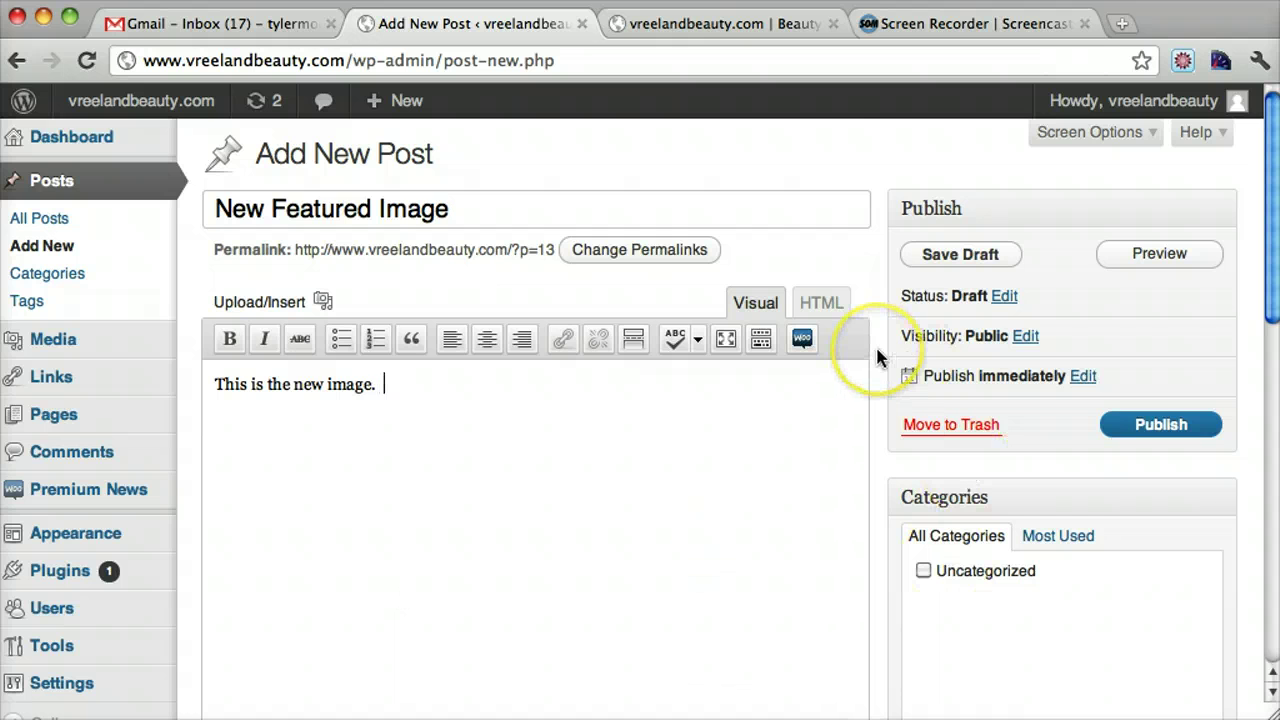
# - Scroll down to the Premium News Custom Settings image and embed code fields
pyautogui.scroll(-5, 875, 350)
pyautogui.scroll(-4, 877, 357)
pyautogui.scroll(9, 877, 357)
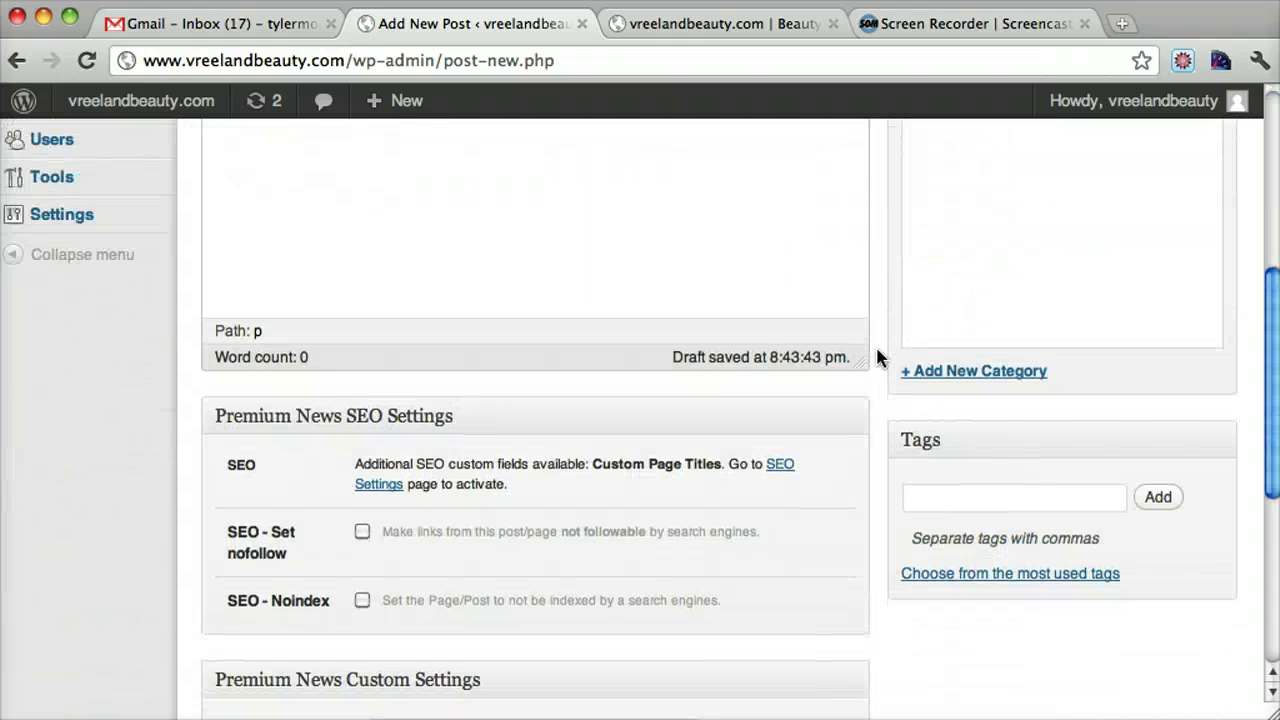
pyautogui.scroll(-9, 877, 350)
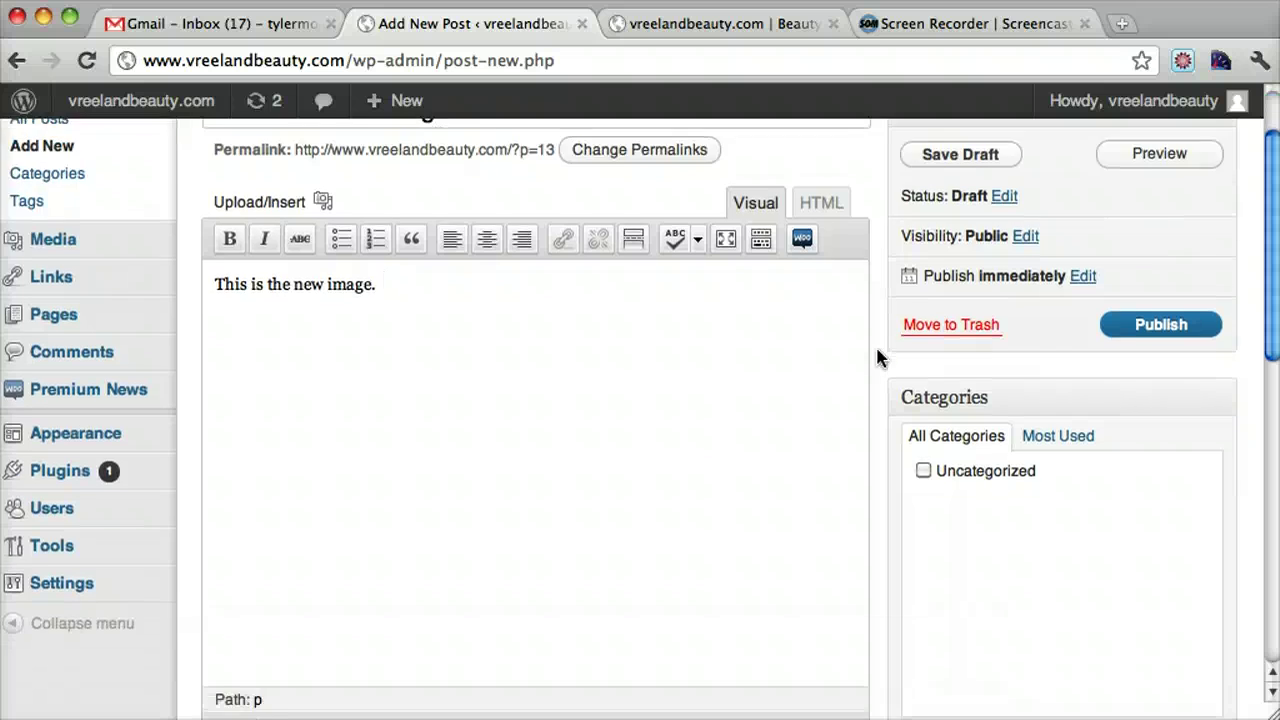
pyautogui.scroll(-2, 875, 357)
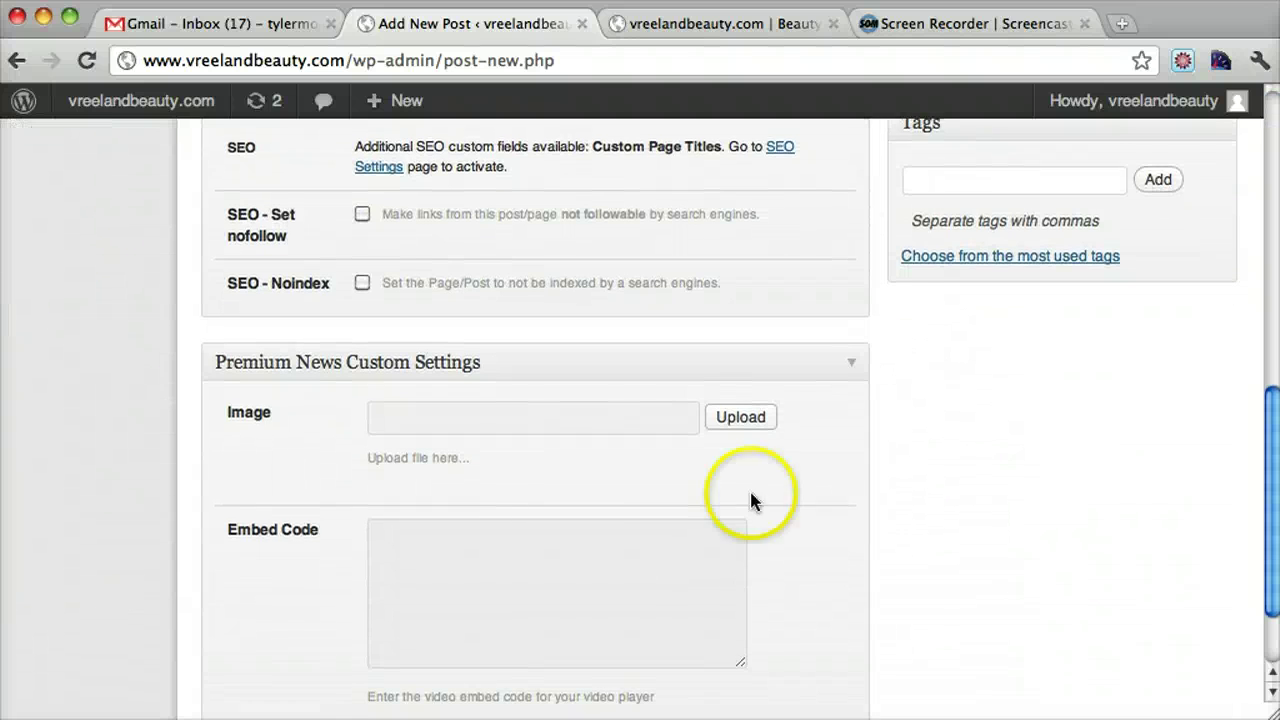
pyautogui.scroll(-2, 665, 460)
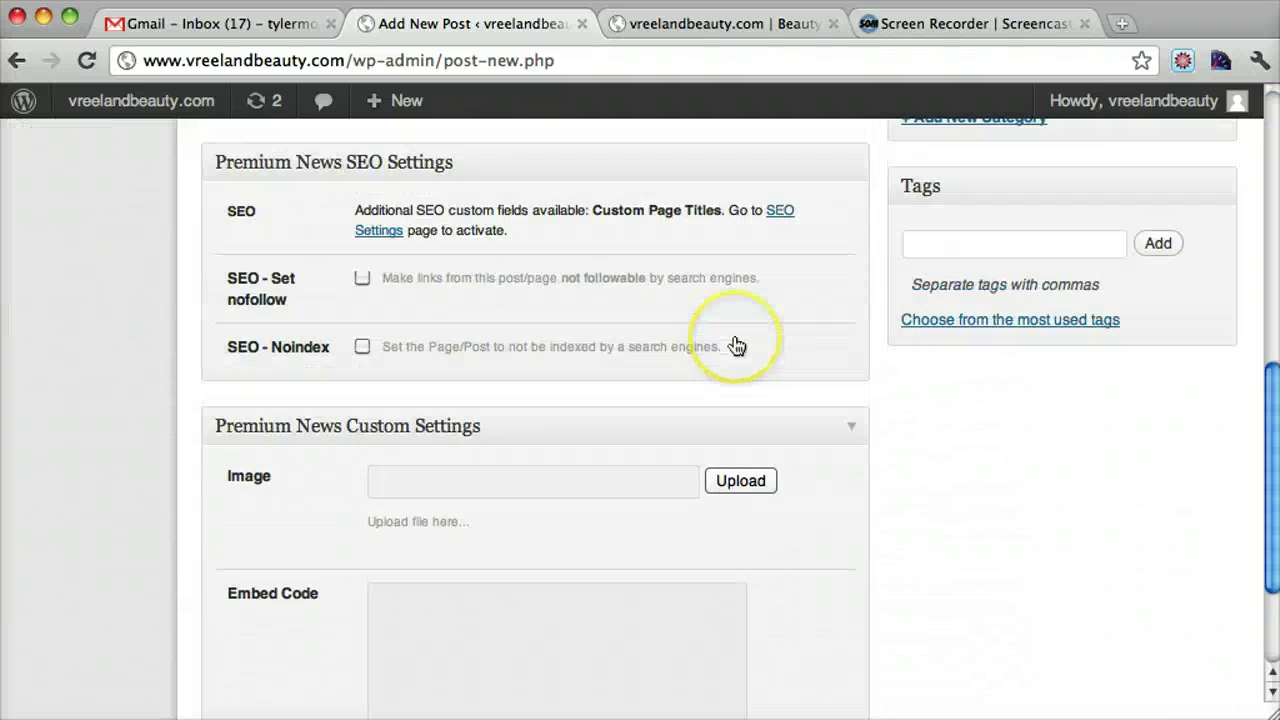
pyautogui.scroll(-1, 700, 360)
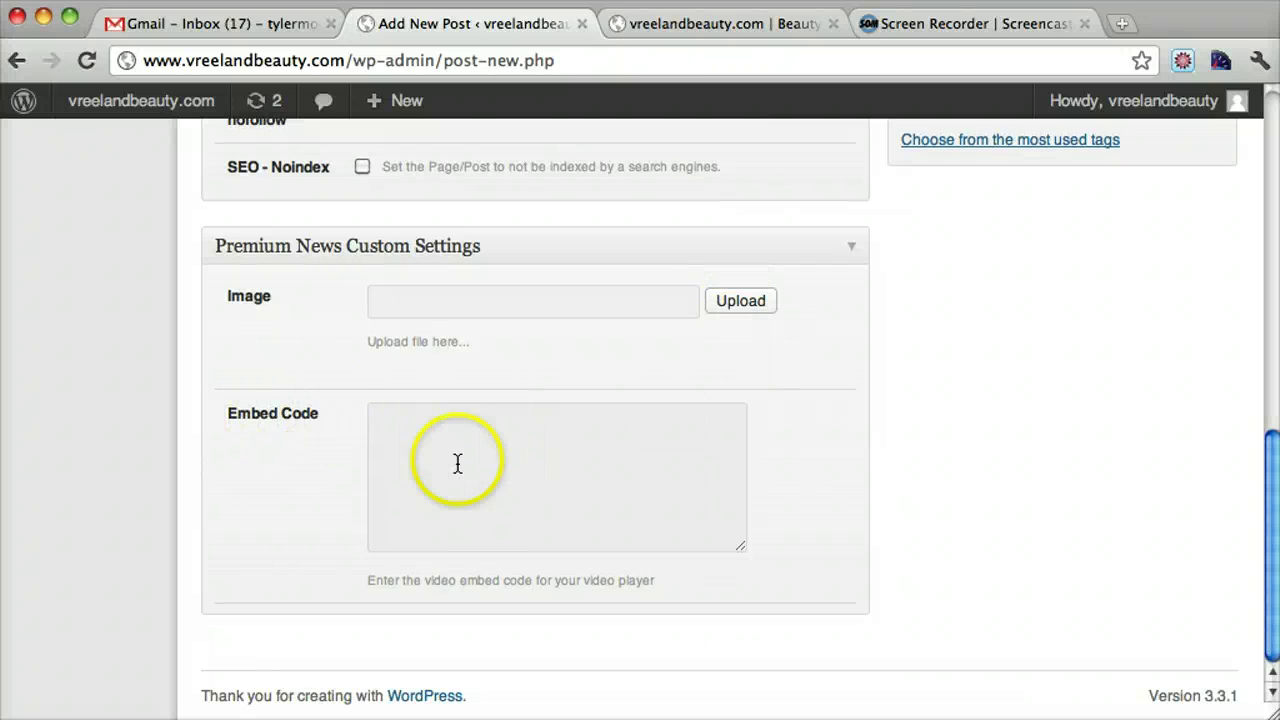
# - Upload Studio-Shoot-010.jpg from the computer and use it as the post's Premium News custom image
pyautogui.click(751, 309)
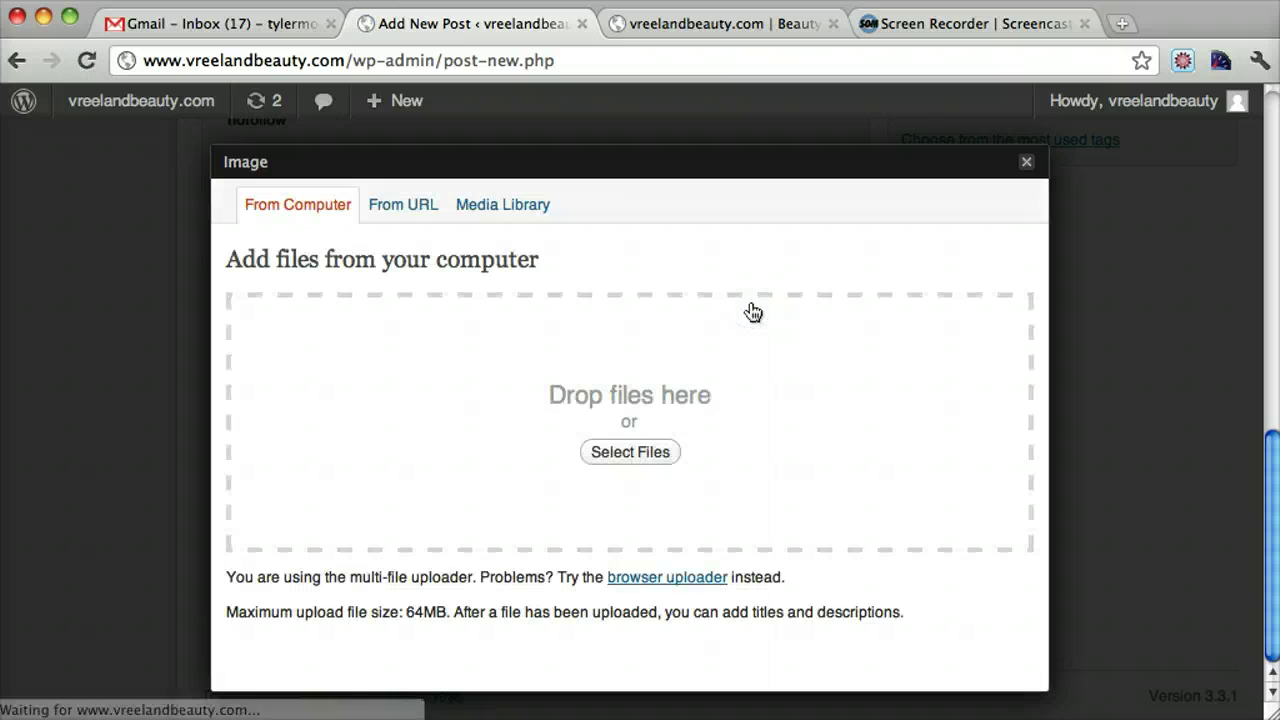
pyautogui.click(622, 458)
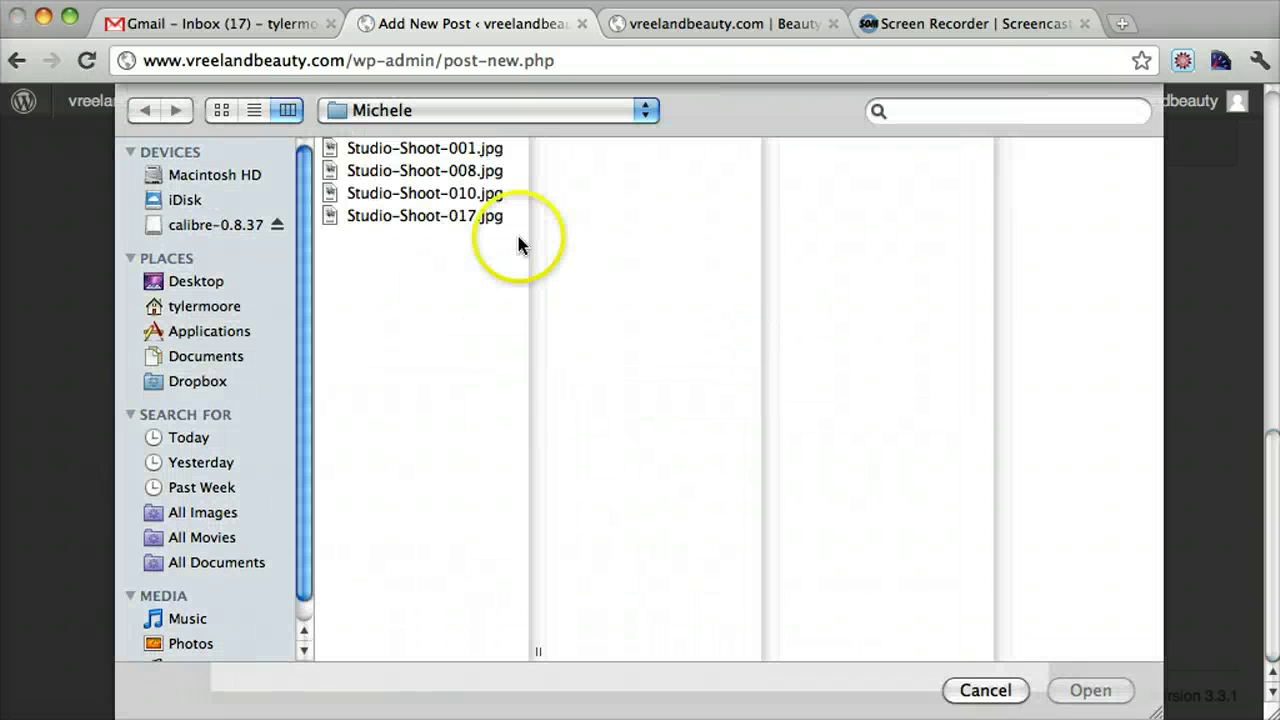
pyautogui.click(460, 193)
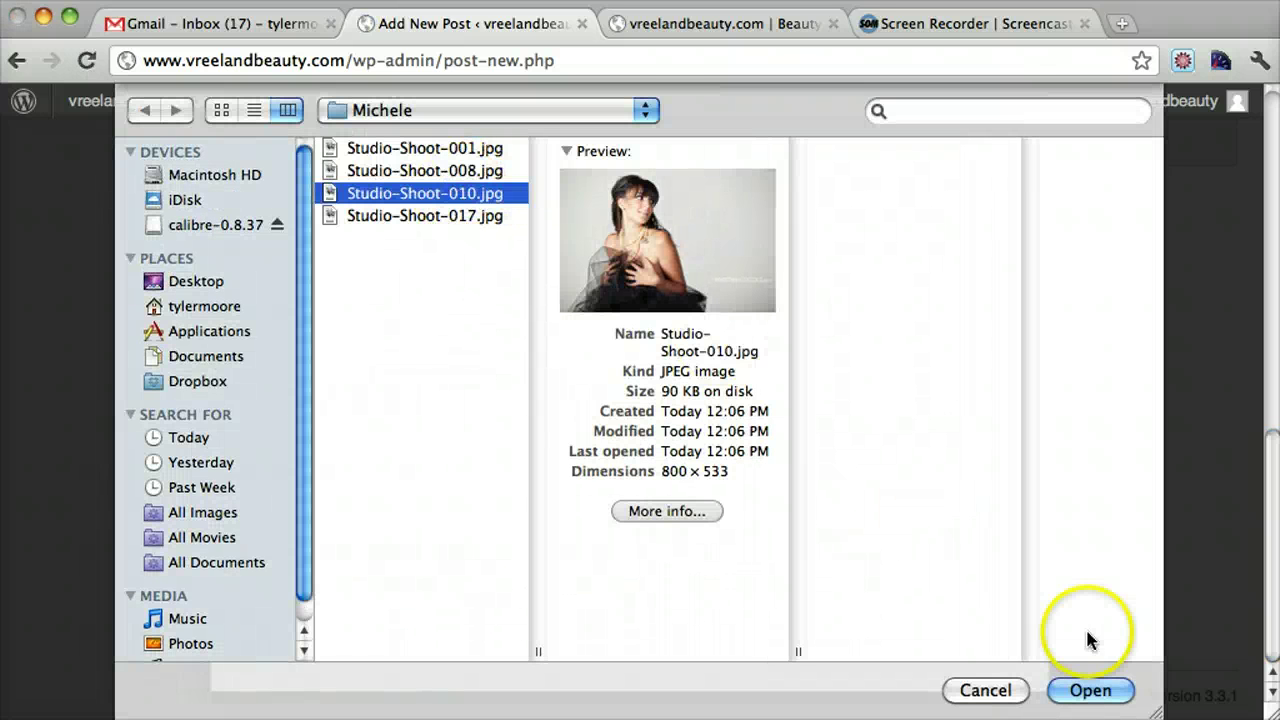
pyautogui.click(1100, 697)
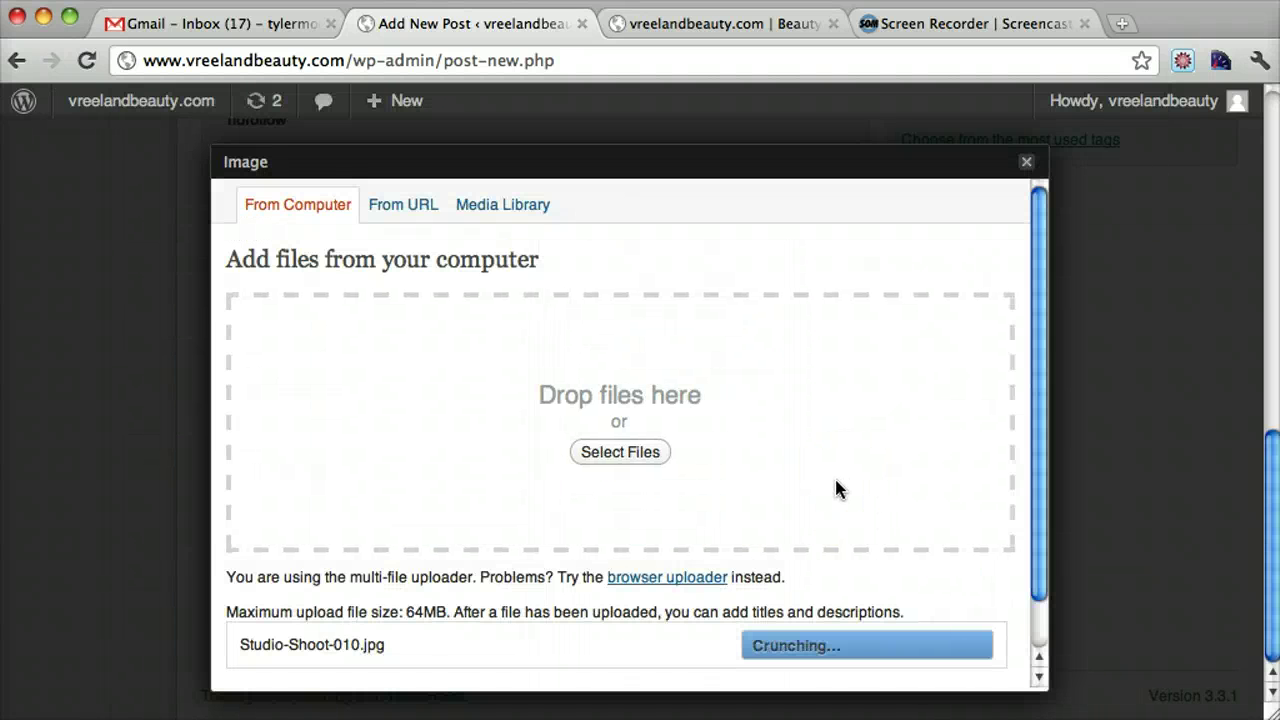
pyautogui.scroll(-10, 836, 488)
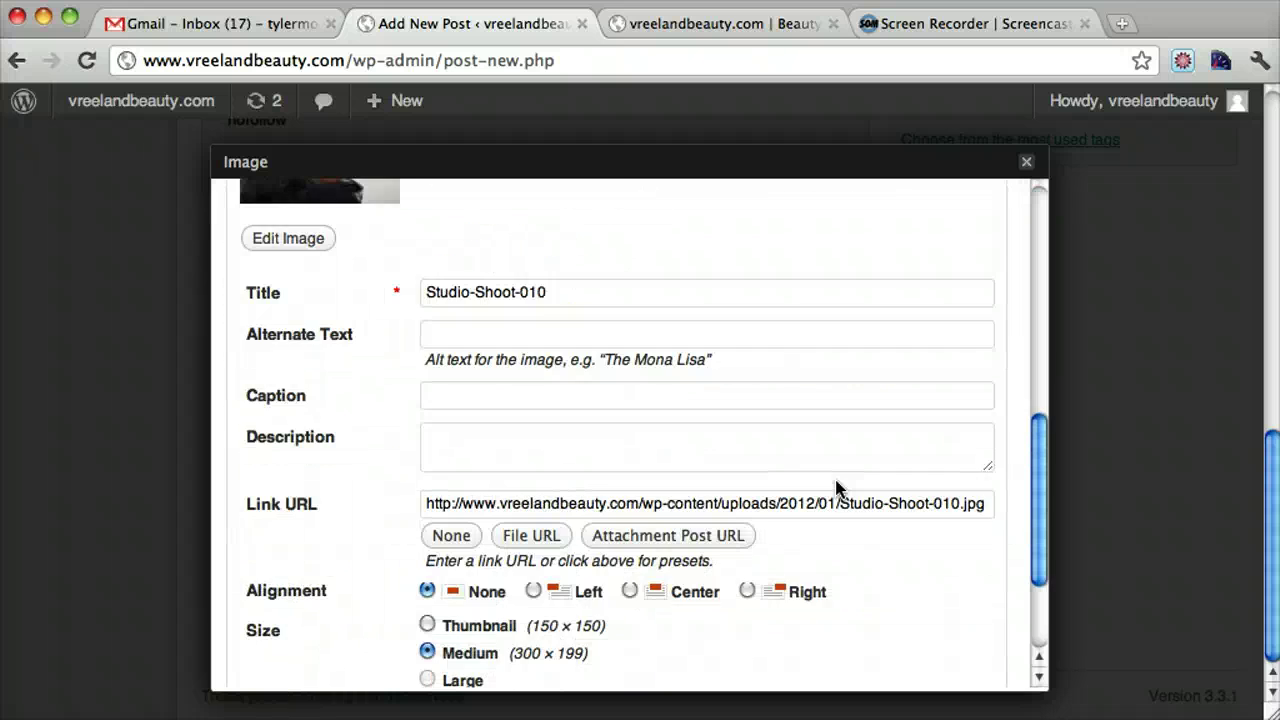
pyautogui.scroll(-1, 836, 488)
pyautogui.click(497, 584)
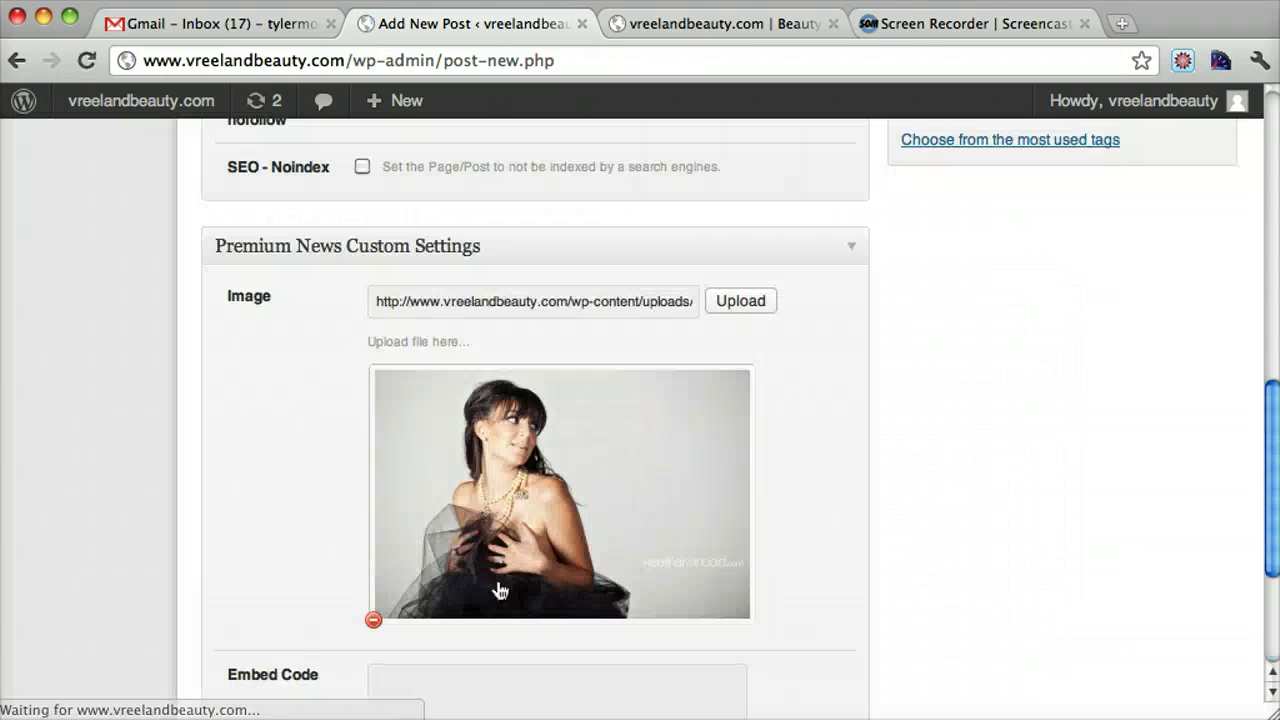
pyautogui.scroll(-3, 840, 397)
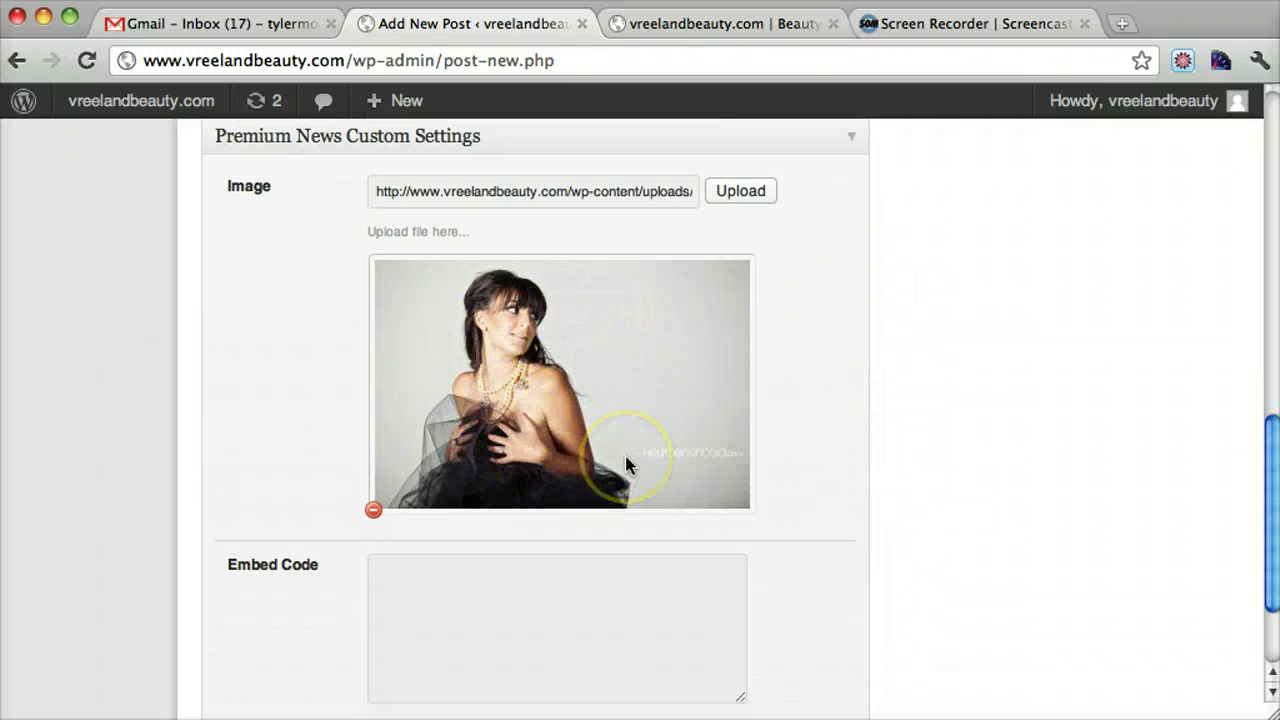
pyautogui.scroll(-2, 900, 390)
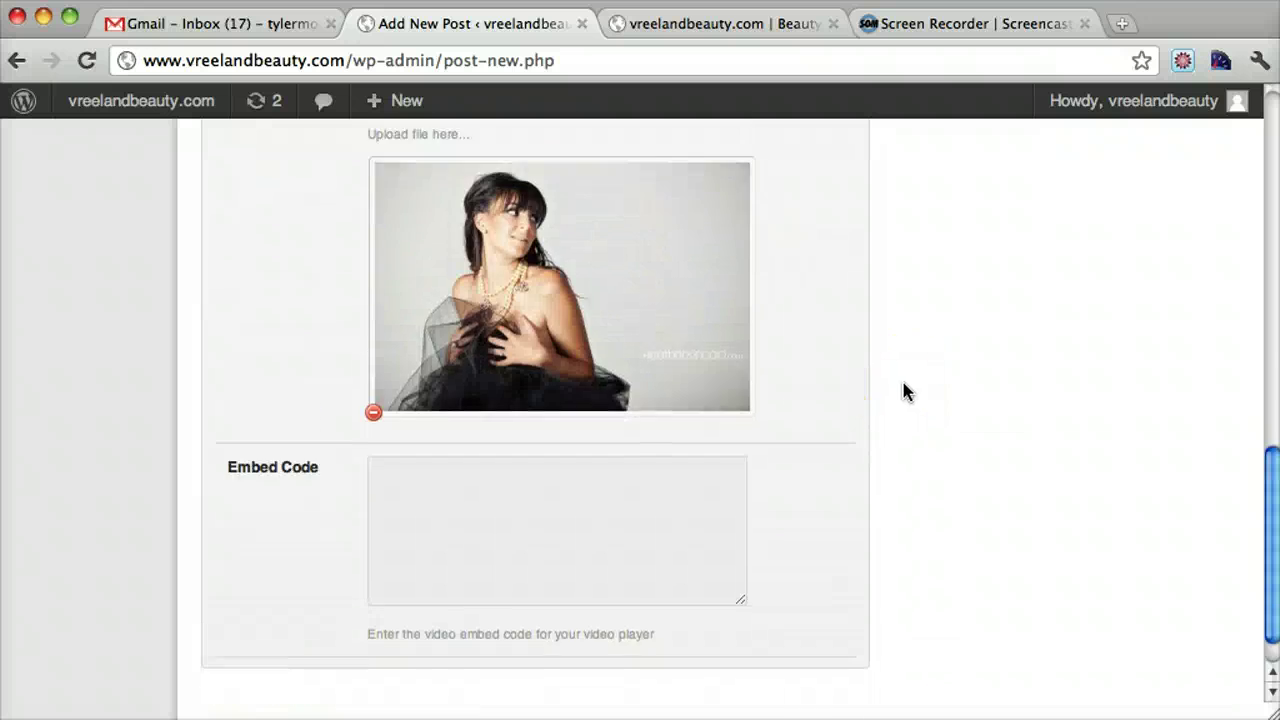
pyautogui.scroll(5, 903, 391)
pyautogui.scroll(-3, 903, 391)
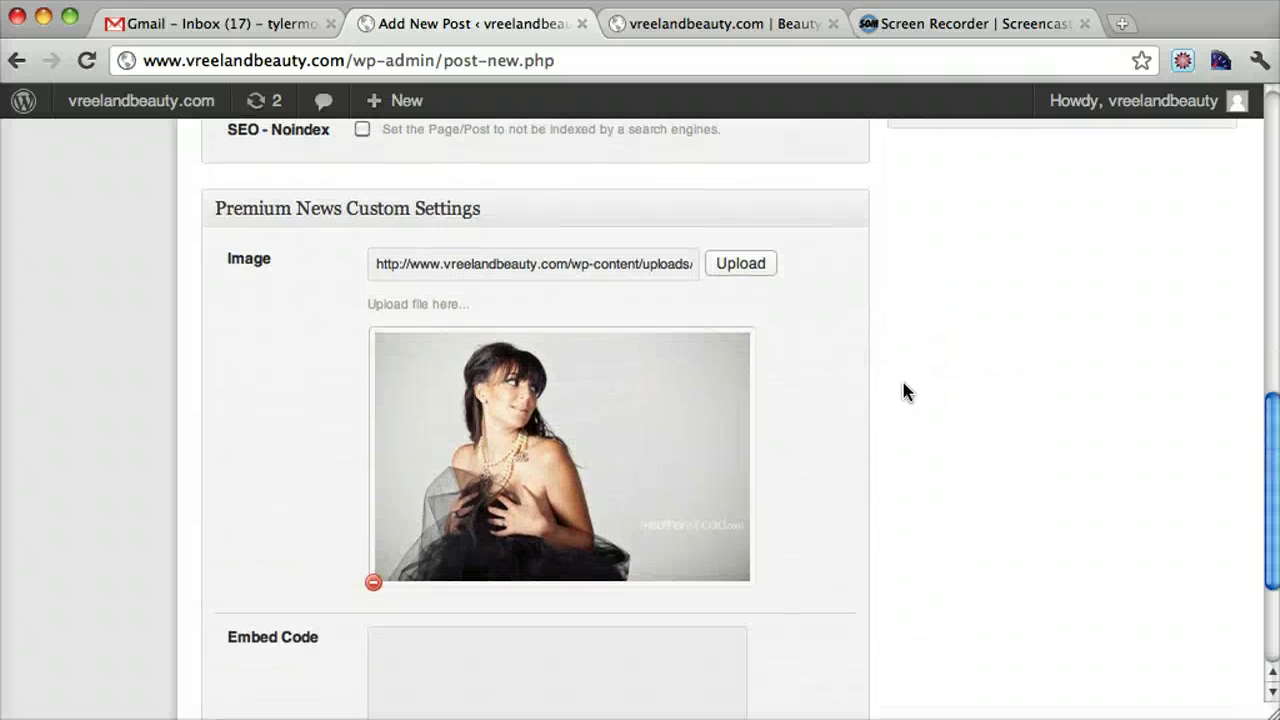
# - Upload Studio-Shoot-017.jpg, picked from the thumbnail file view, through the custom image dialog
pyautogui.click(732, 266)
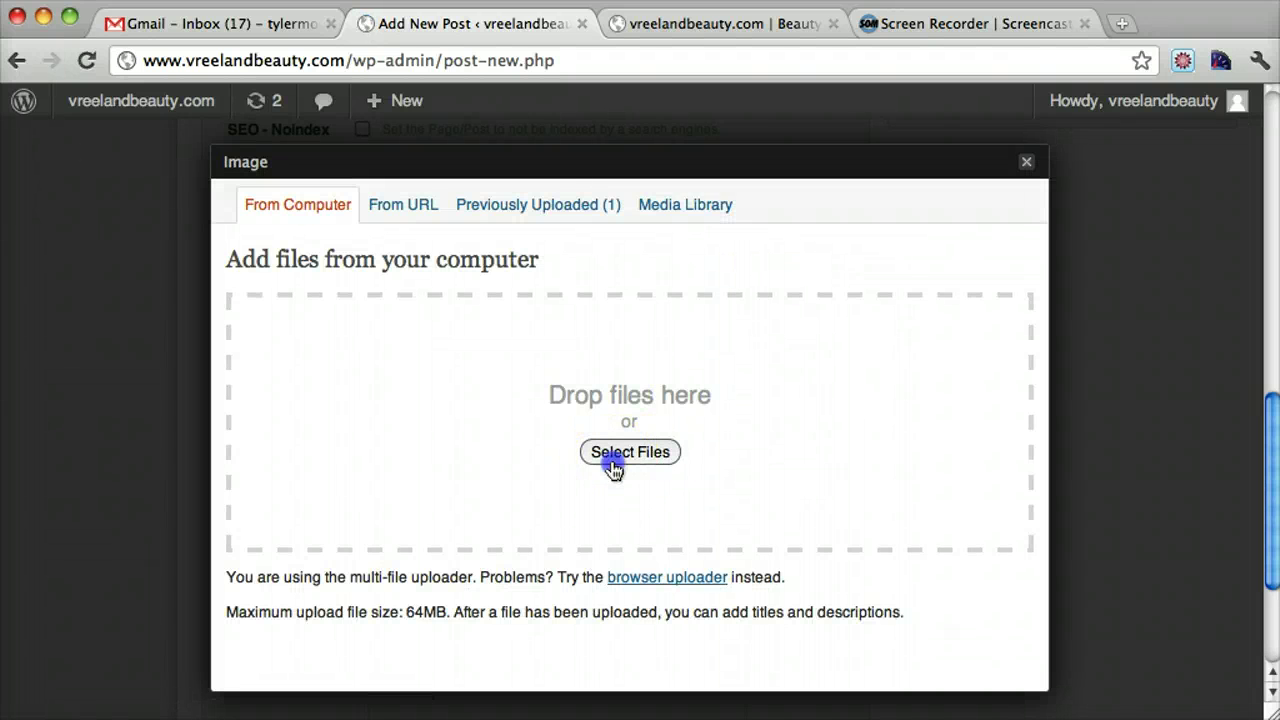
pyautogui.click(614, 470)
pyautogui.click(221, 110)
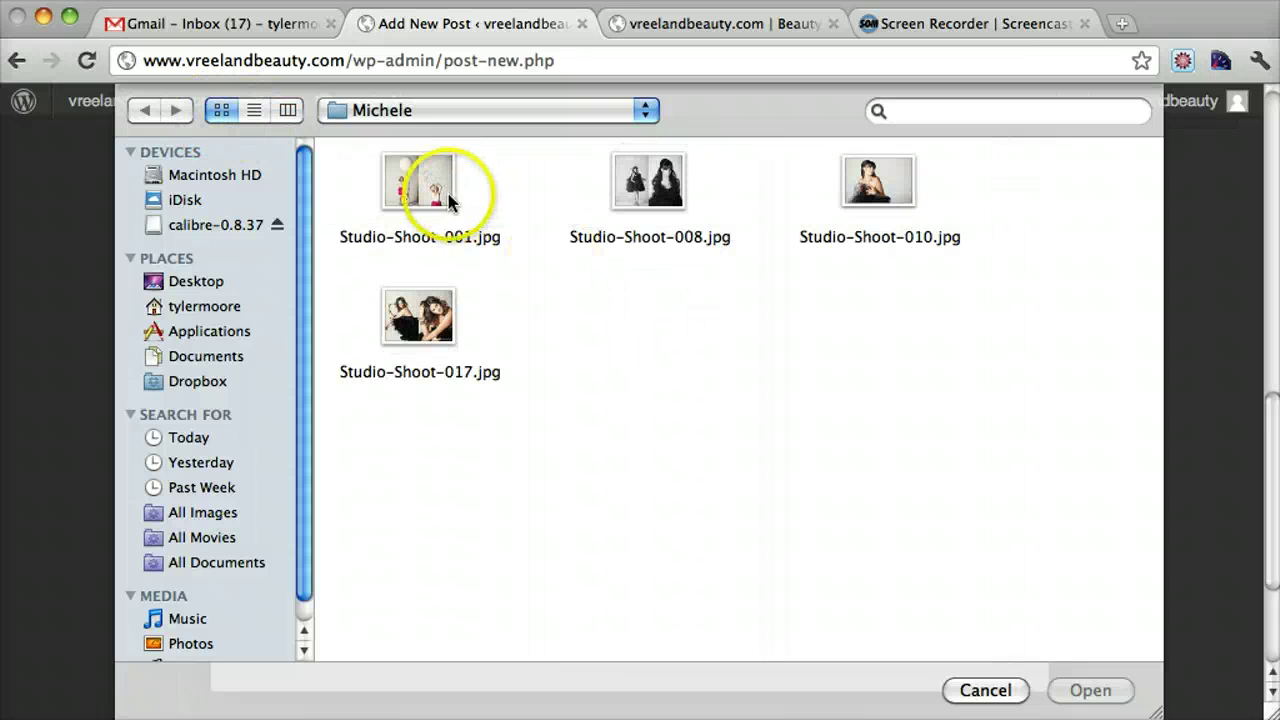
pyautogui.click(420, 316)
pyautogui.click(1088, 690)
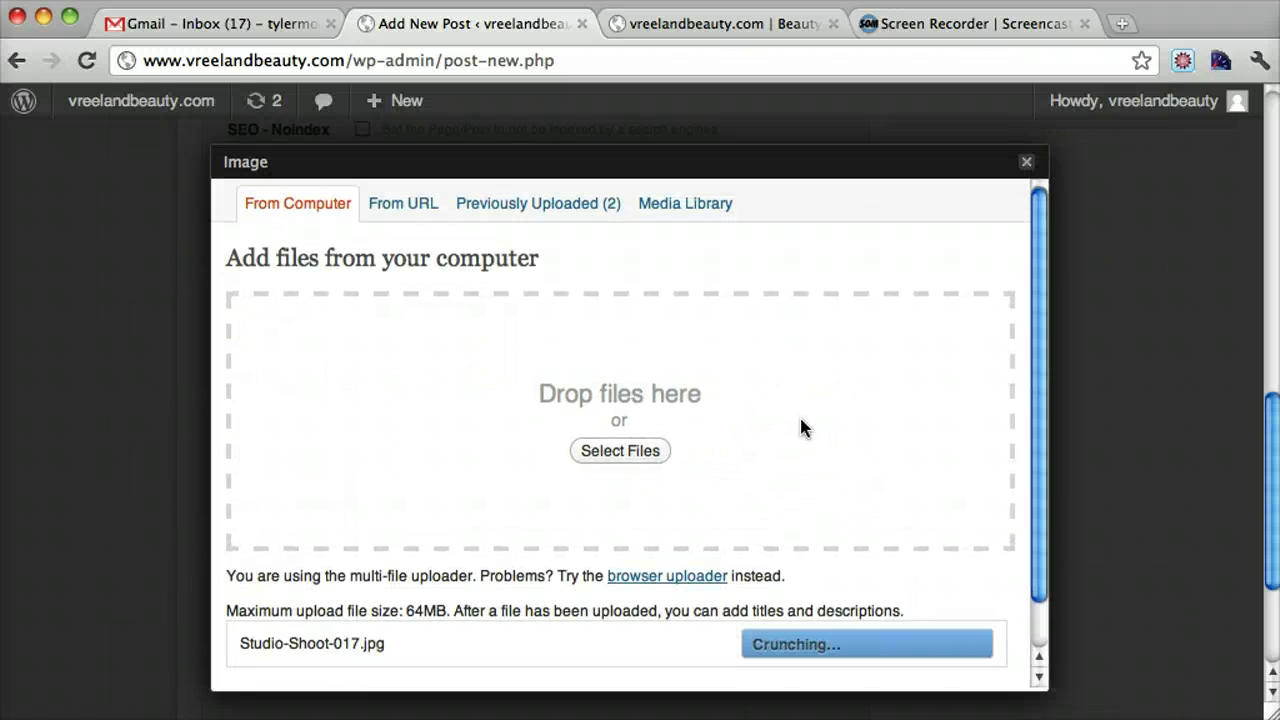
pyautogui.scroll(-5, 800, 427)
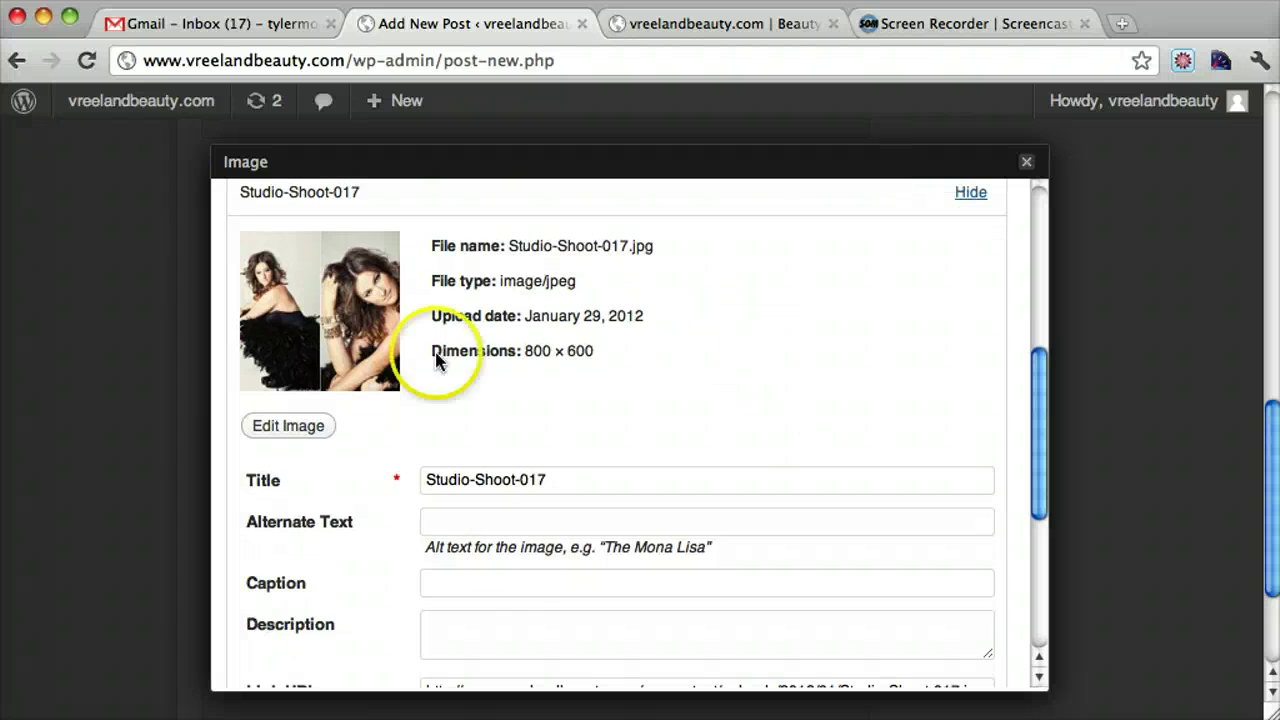
# - Open Studio-Shoot-017 in the image editor, glancing at the front page tab meanwhile
pyautogui.click(295, 428)
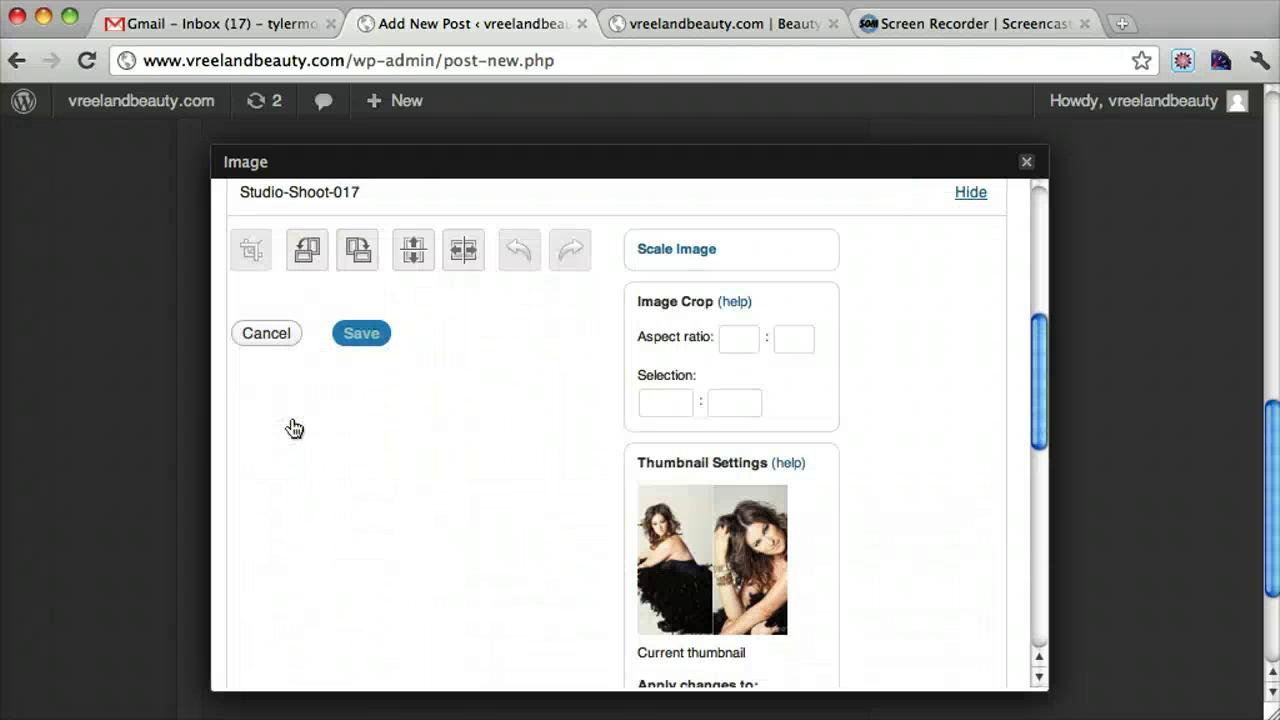
pyautogui.click(716, 24)
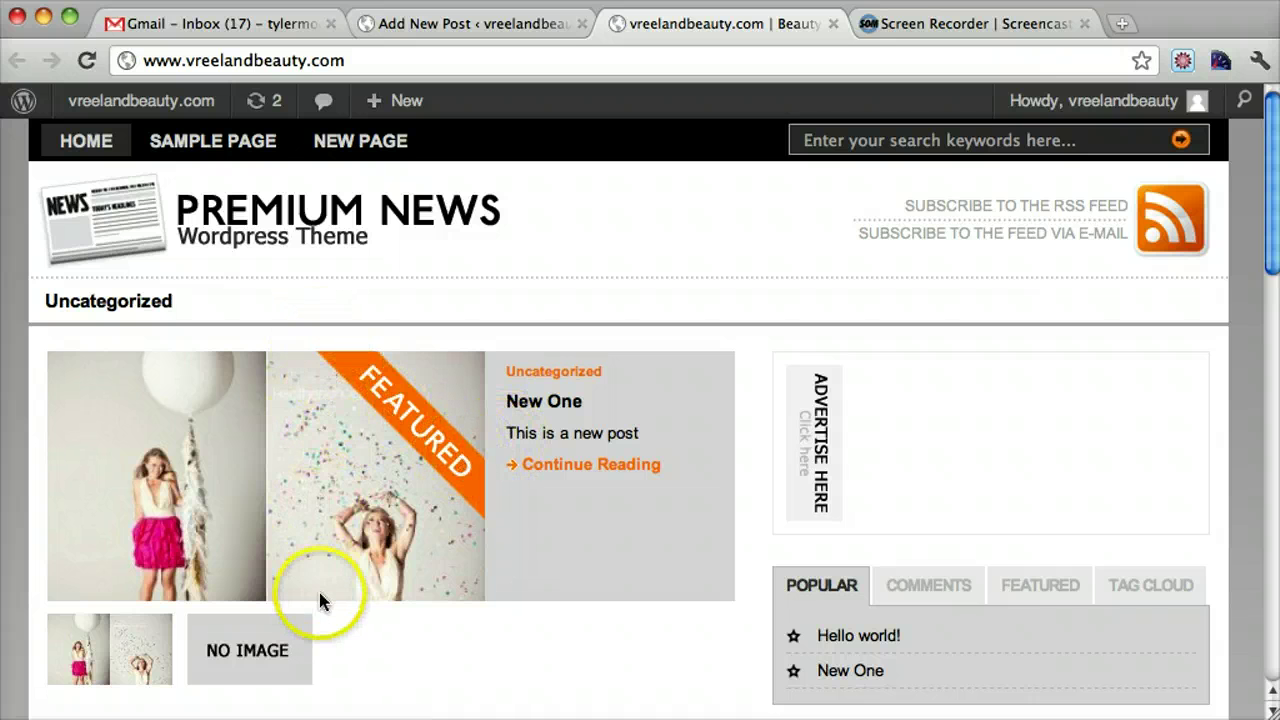
pyautogui.click(450, 28)
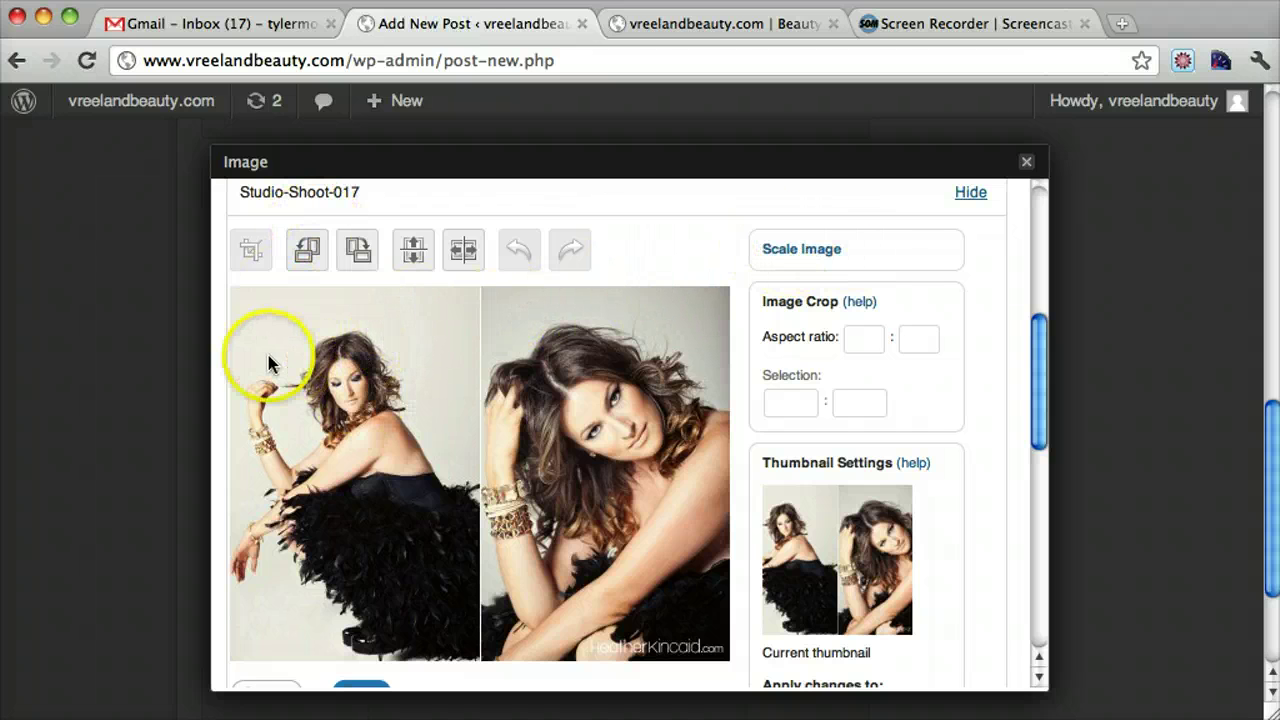
# - Crop Studio-Shoot-017 to a 300 × 225 selection over the woman's face and save it
pyautogui.moveTo(396, 418); pyautogui.dragTo(457, 451)
pyautogui.click(805, 405)
pyautogui.write('300')
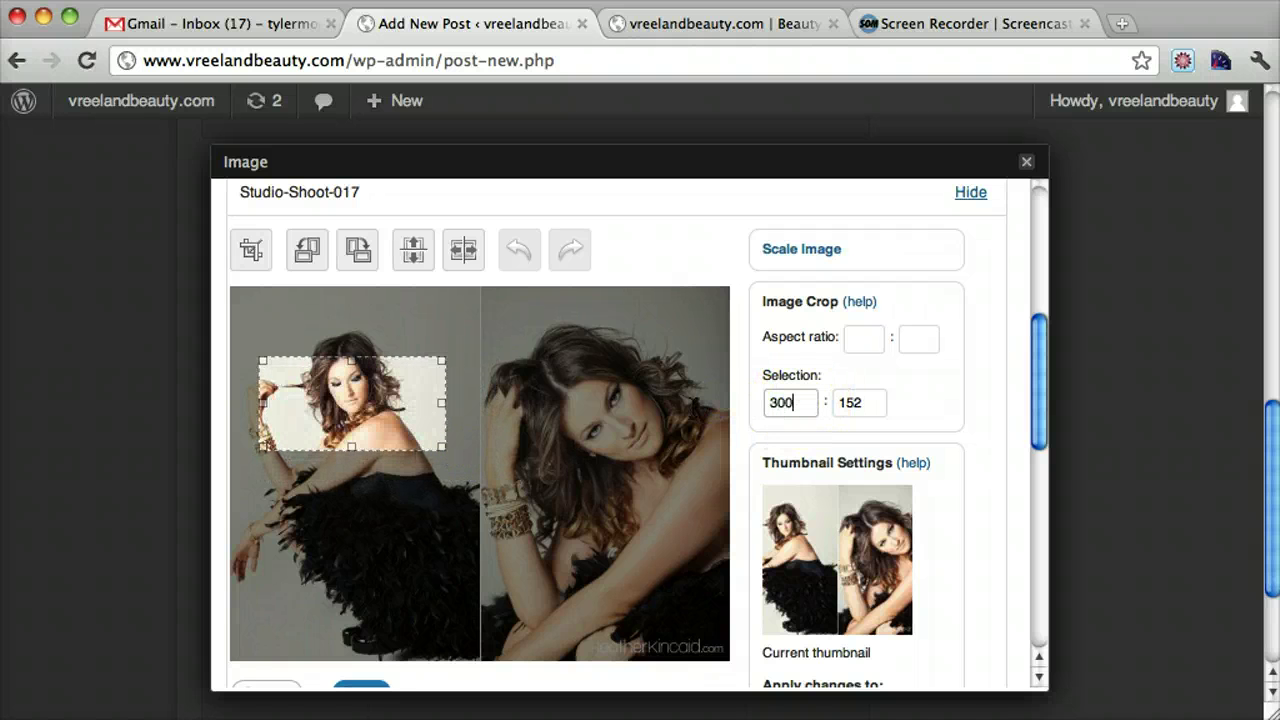
pyautogui.click(866, 403)
pyautogui.write('225')
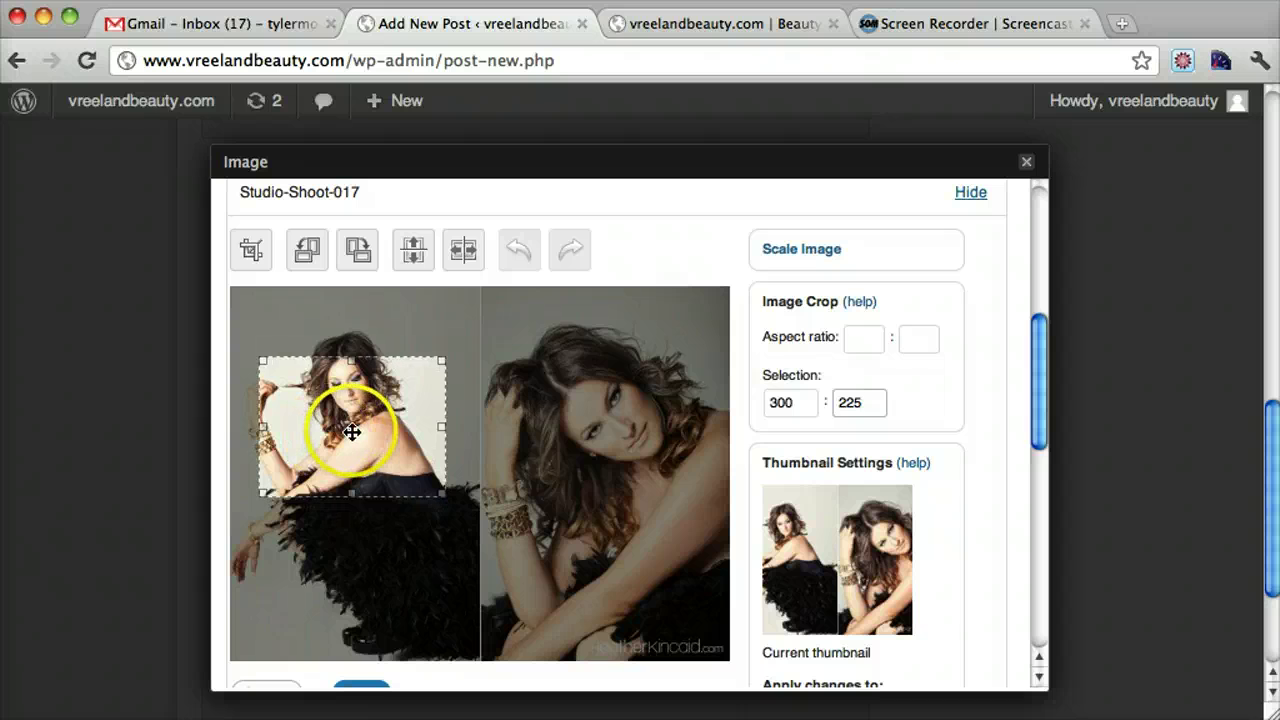
pyautogui.moveTo(352, 432); pyautogui.dragTo(333, 413)
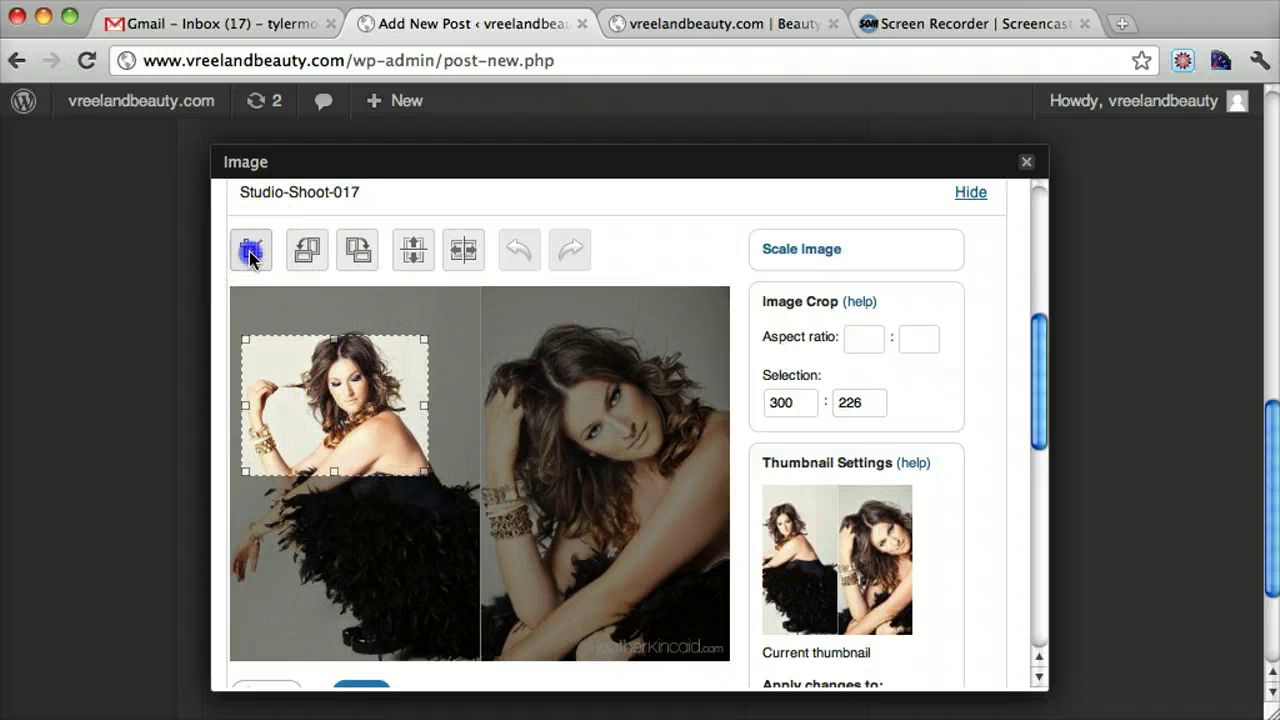
pyautogui.click(365, 601)
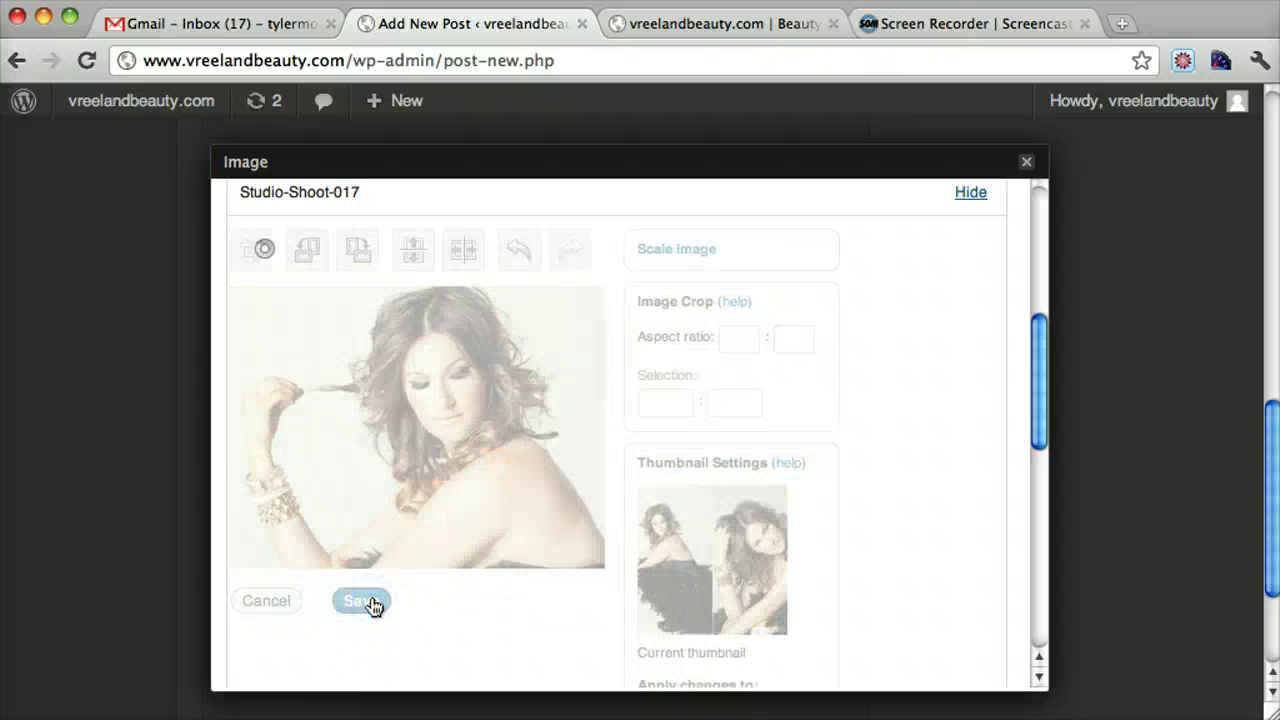
# - Set the cropped close-up as the custom image, check the front page, and return to the editor top
pyautogui.scroll(-5, 769, 420)
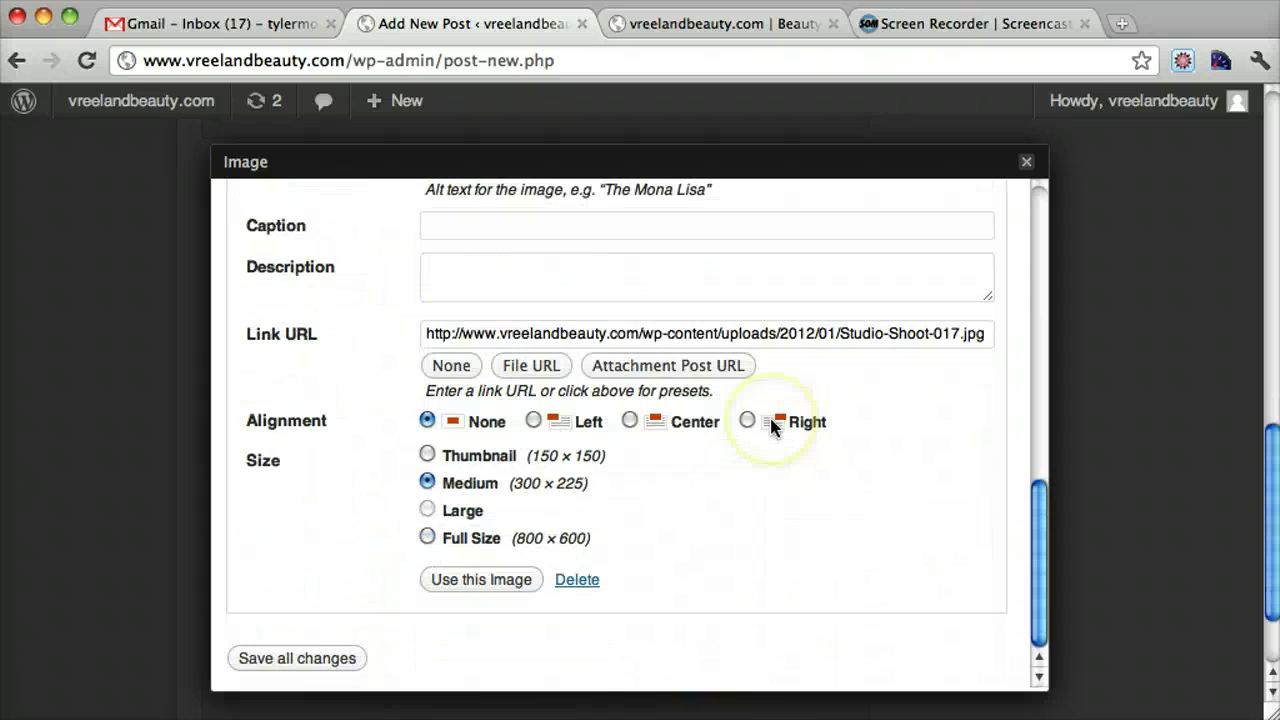
pyautogui.click(474, 580)
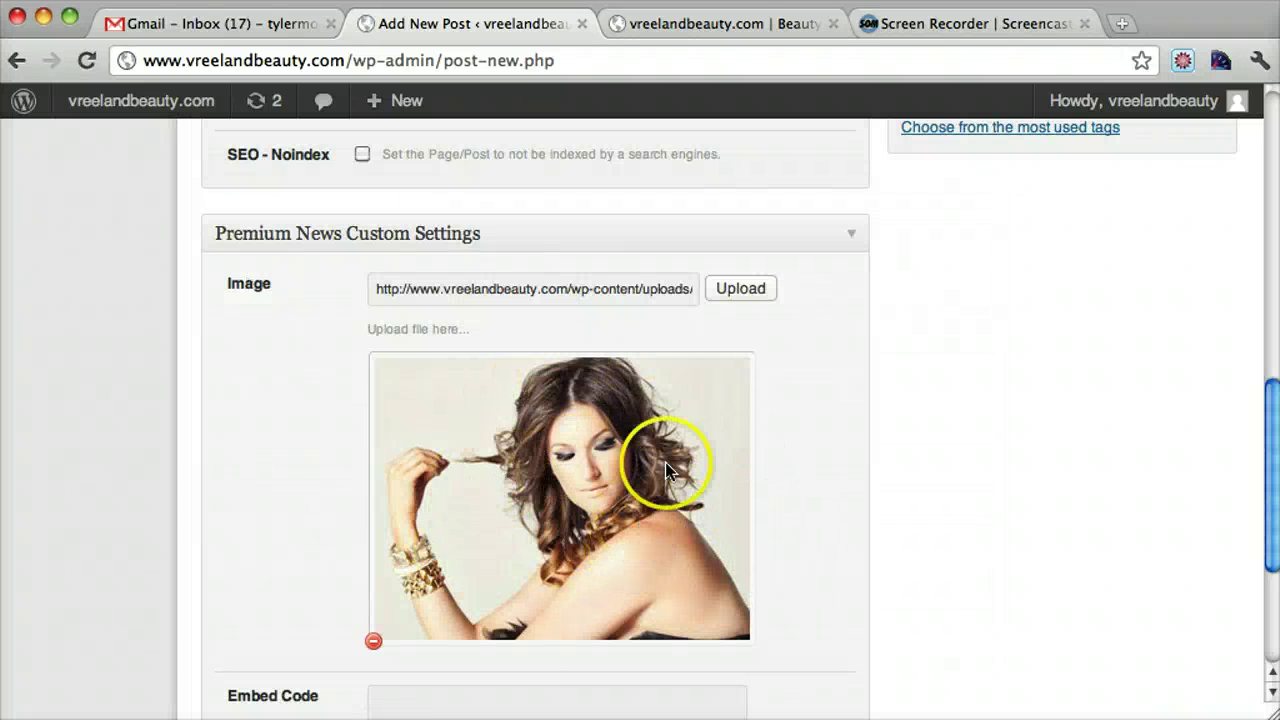
pyautogui.click(730, 30)
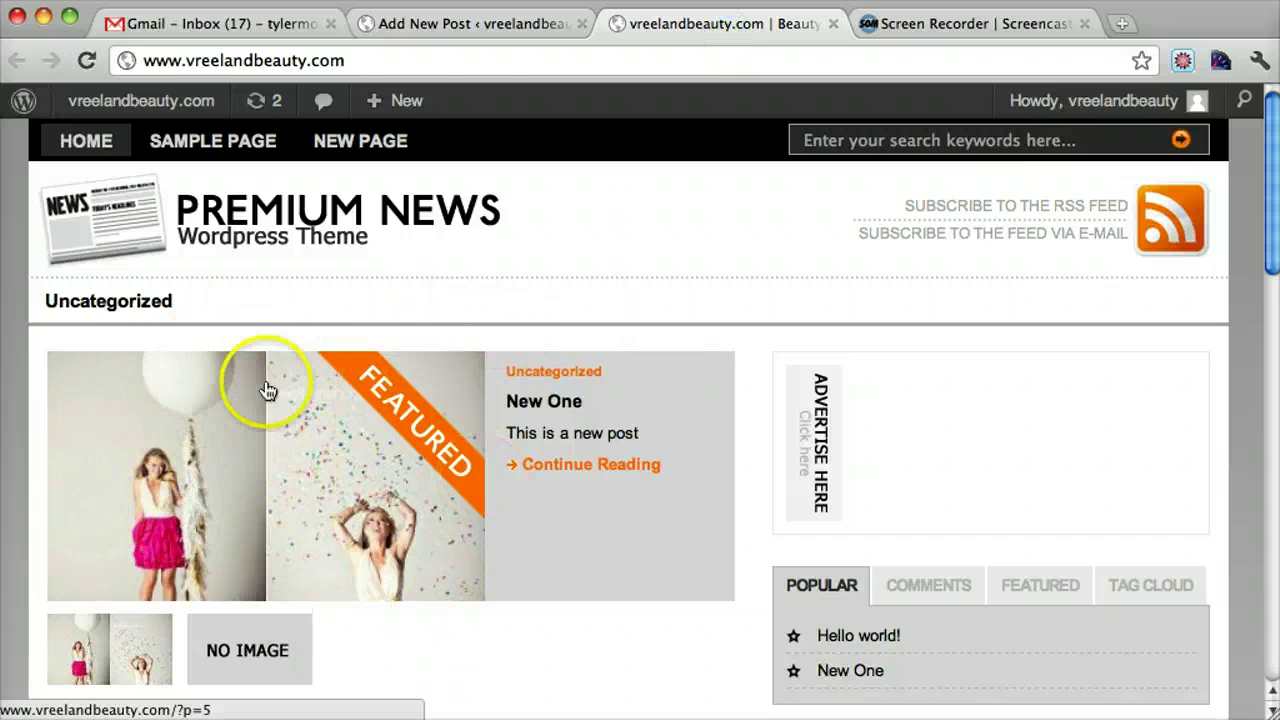
pyautogui.click(500, 23)
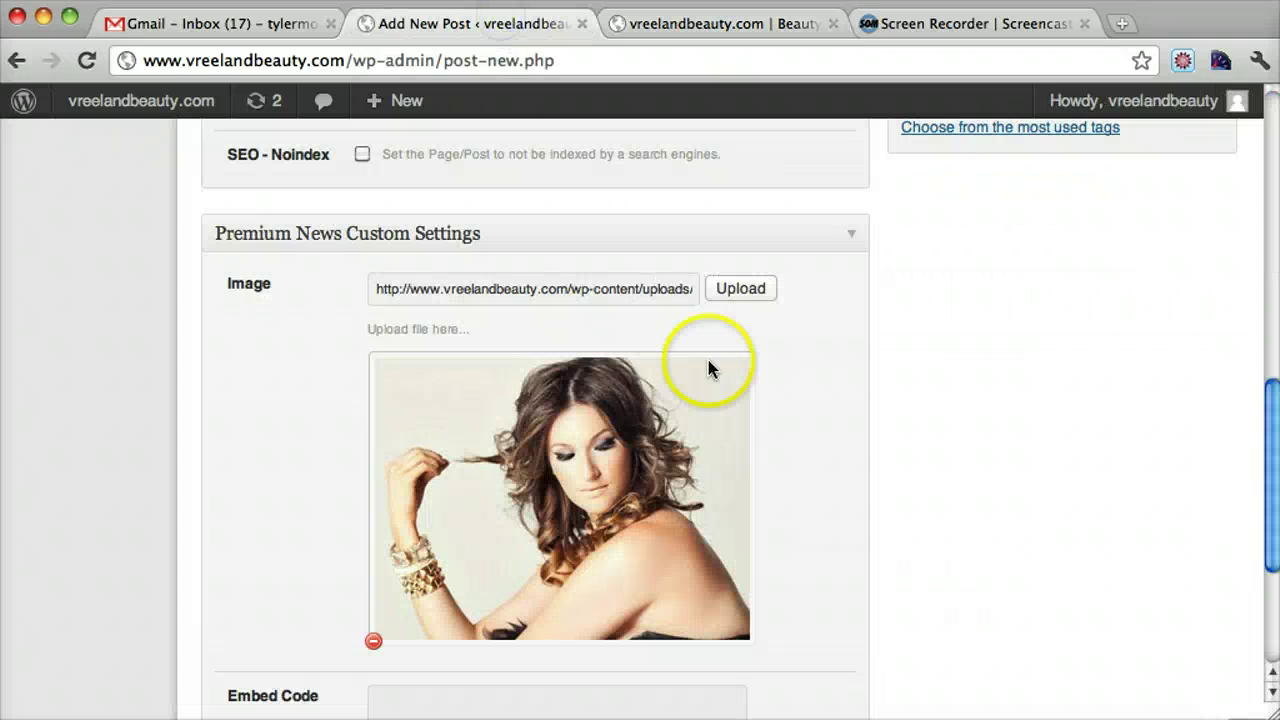
pyautogui.scroll(-5, 708, 366)
pyautogui.scroll(5, 710, 368)
pyautogui.scroll(5, 710, 368)
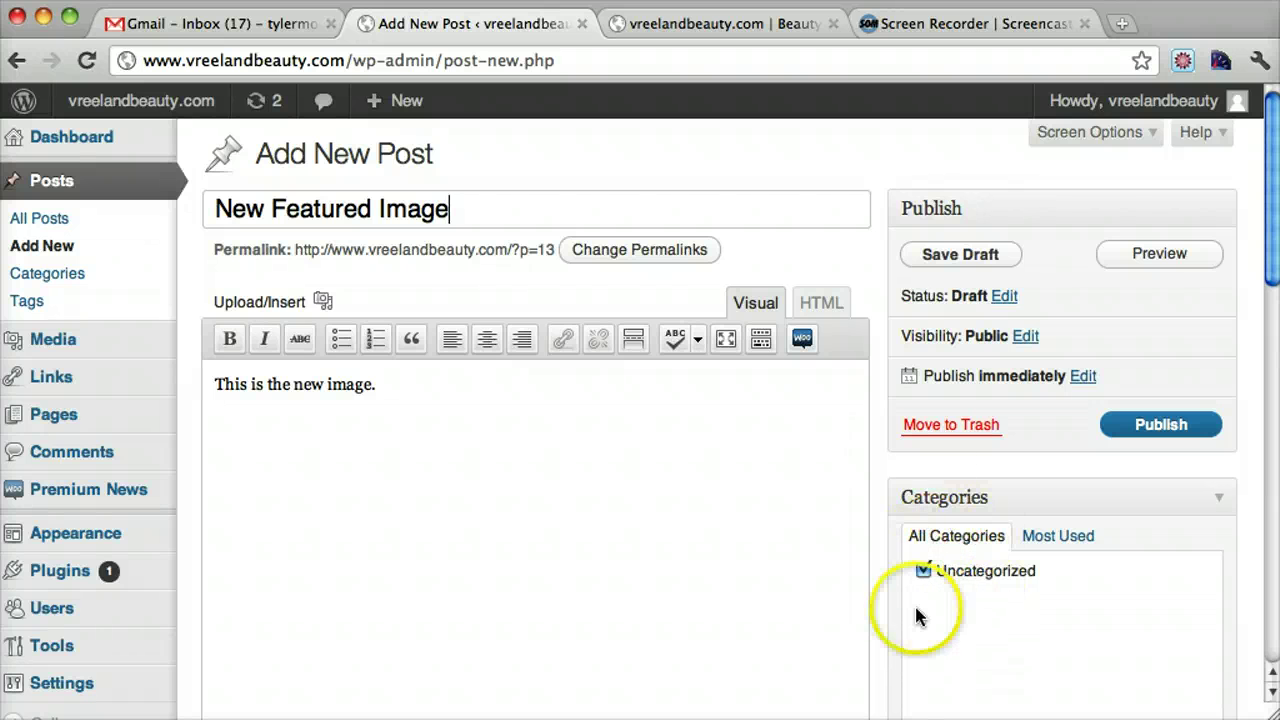
# - Publish New Featured Image and reload the homepage to see it featured
pyautogui.click(1152, 428)
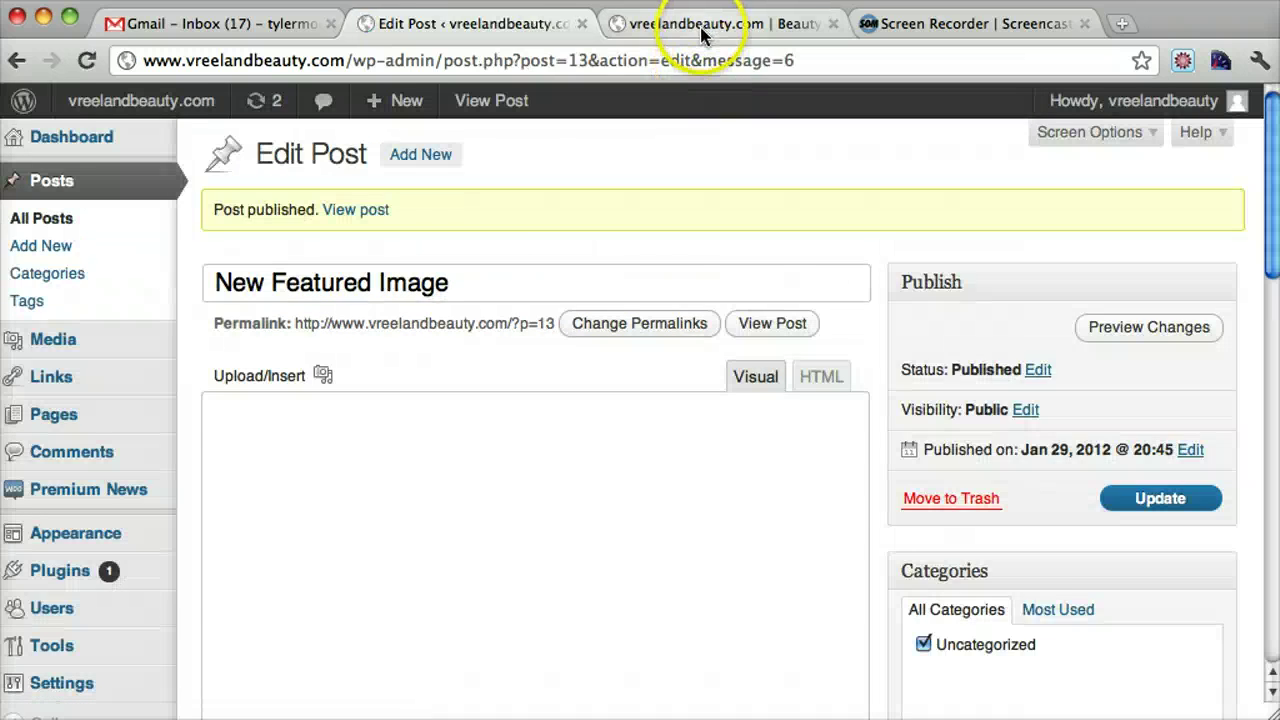
pyautogui.click(688, 30)
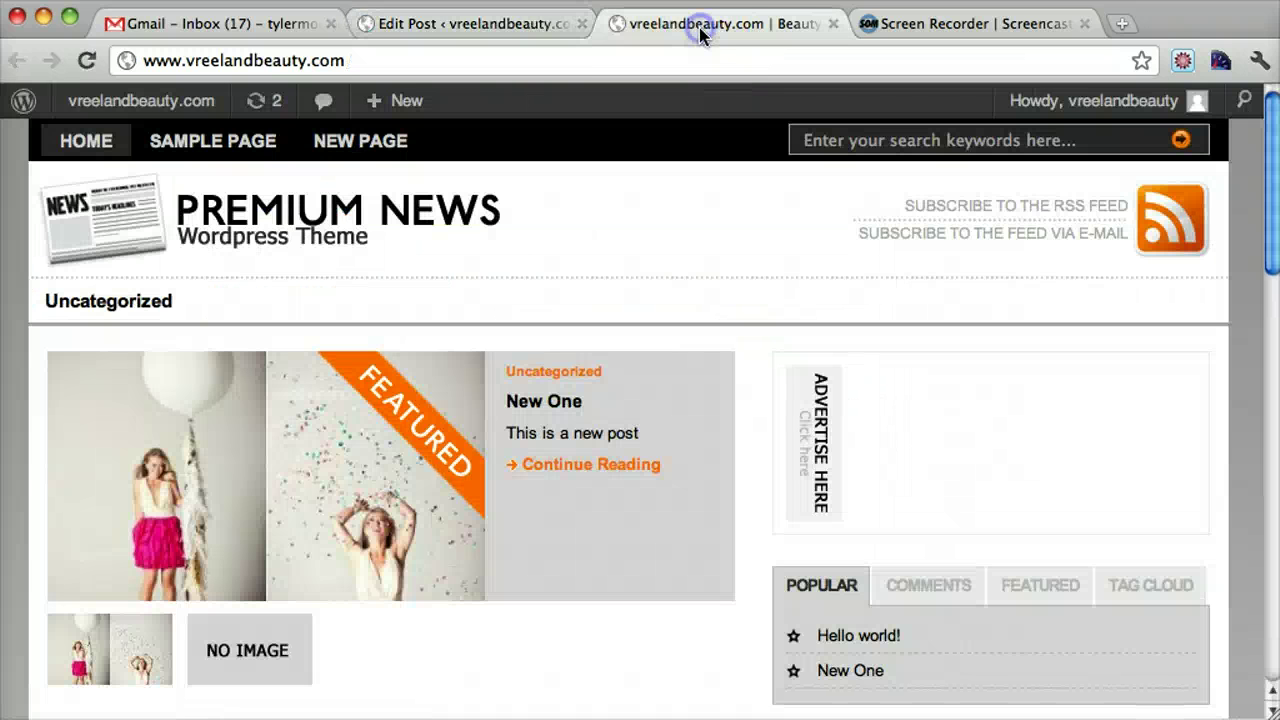
pyautogui.click(86, 62)
# - Open the full New Featured Image post page from the homepage
pyautogui.scroll(-2, 369, 305)
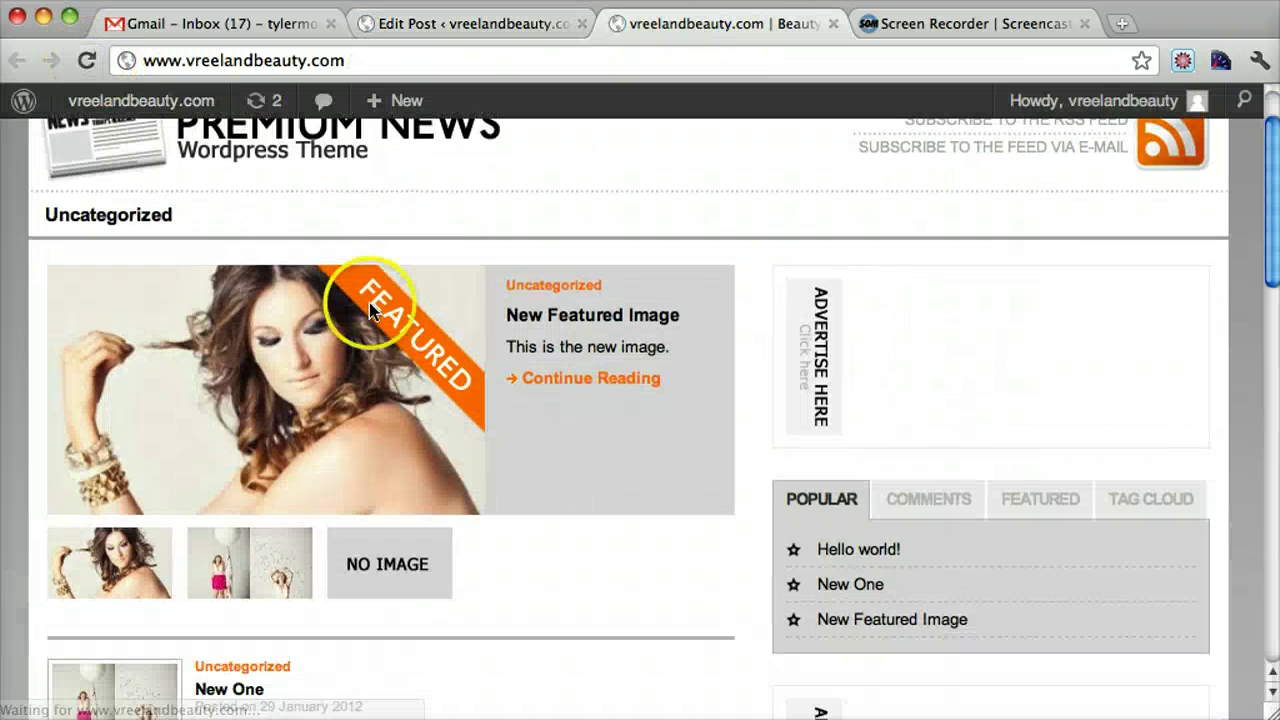
pyautogui.scroll(-1, 369, 302)
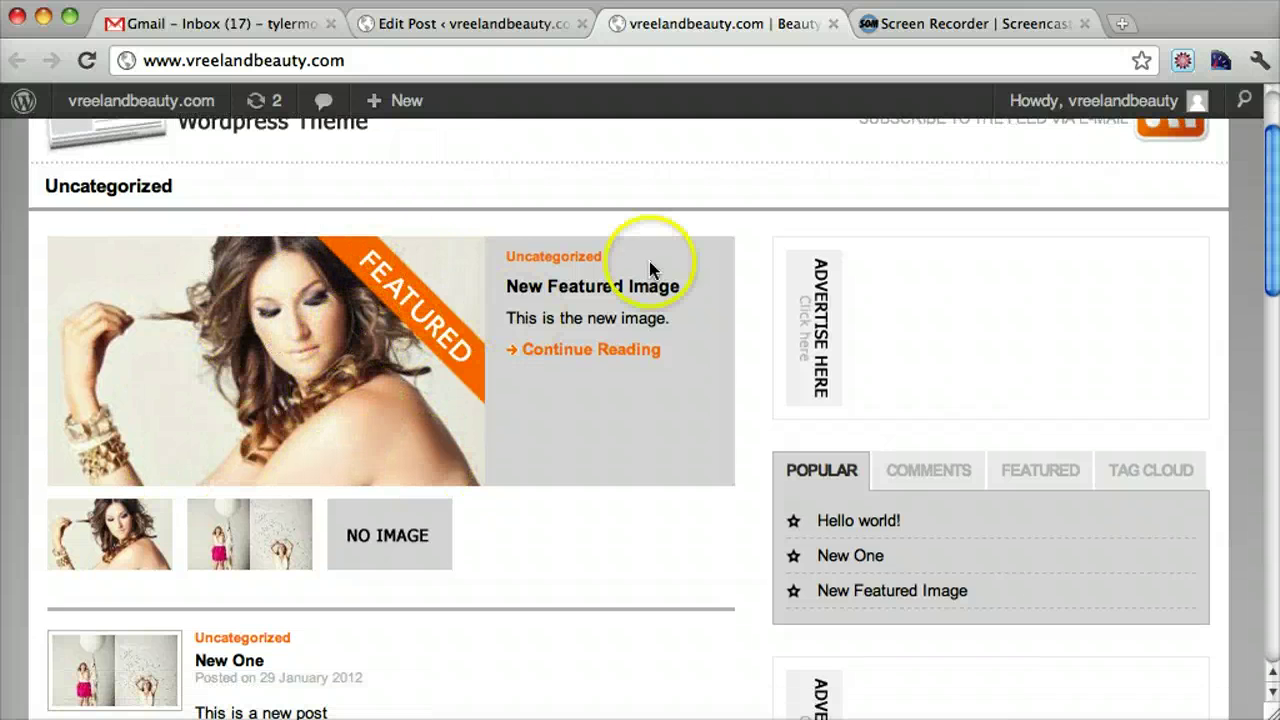
pyautogui.click(567, 352)
pyautogui.scroll(-3, 600, 320)
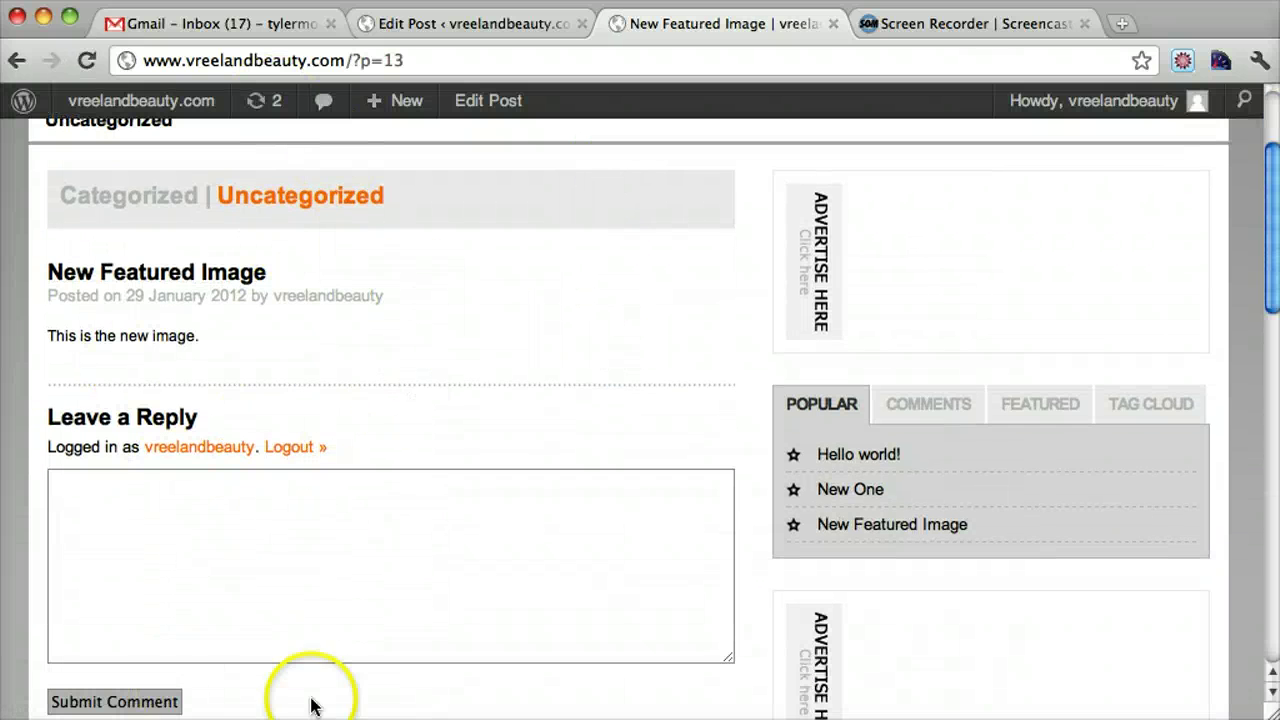
pyautogui.scroll(3, 397, 563)
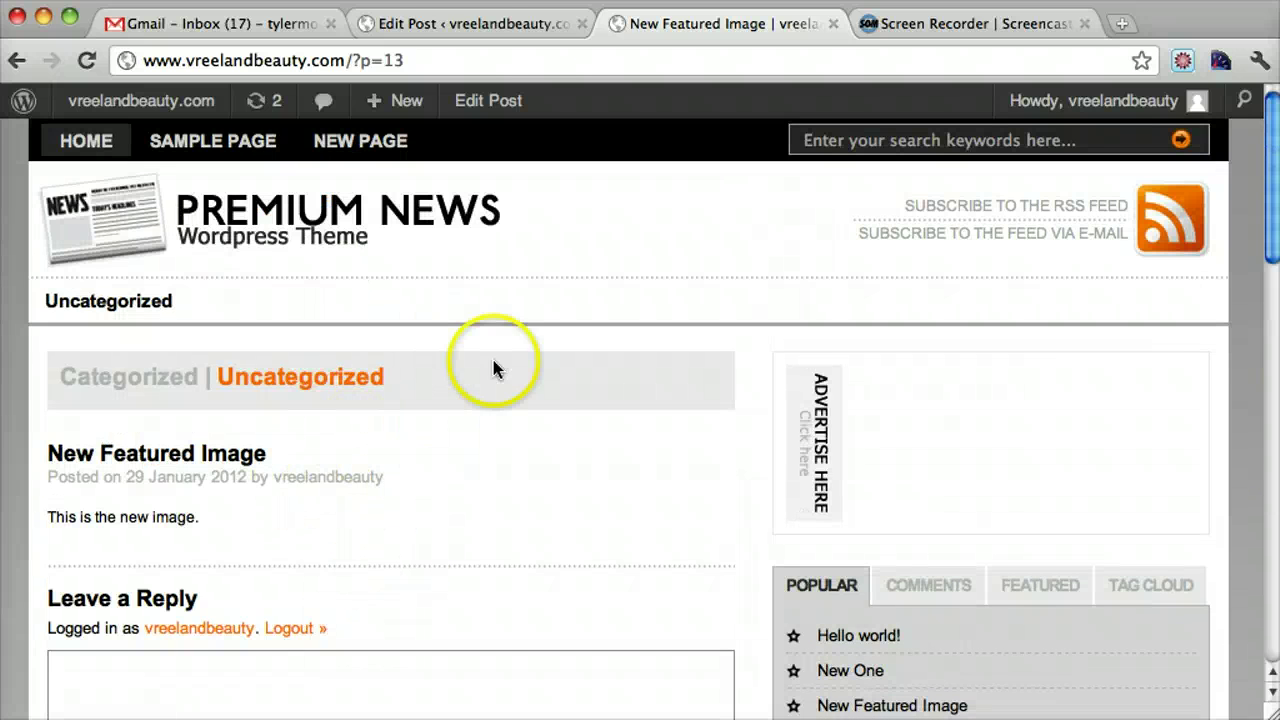
# - Return to the Edit Post tab and go to Posts > Categories
pyautogui.click(453, 30)
pyautogui.scroll(-3, 560, 450)
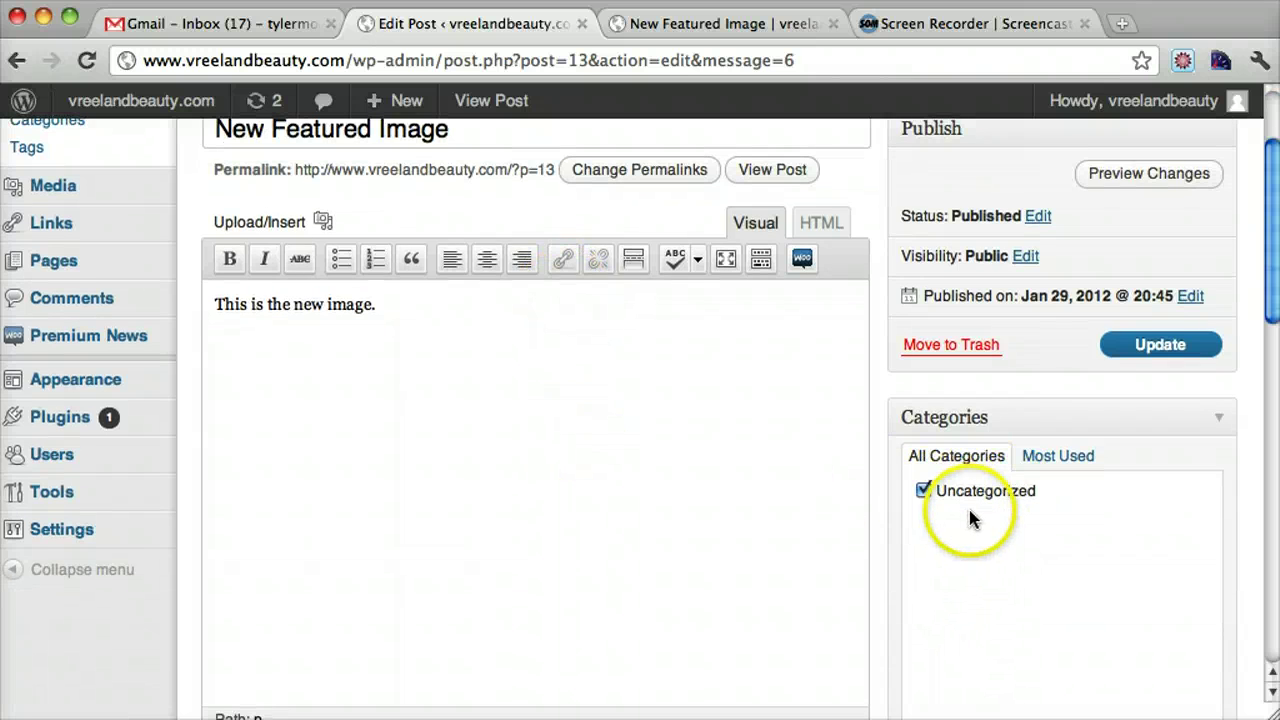
pyautogui.scroll(3, 691, 449)
pyautogui.scroll(-2, 783, 526)
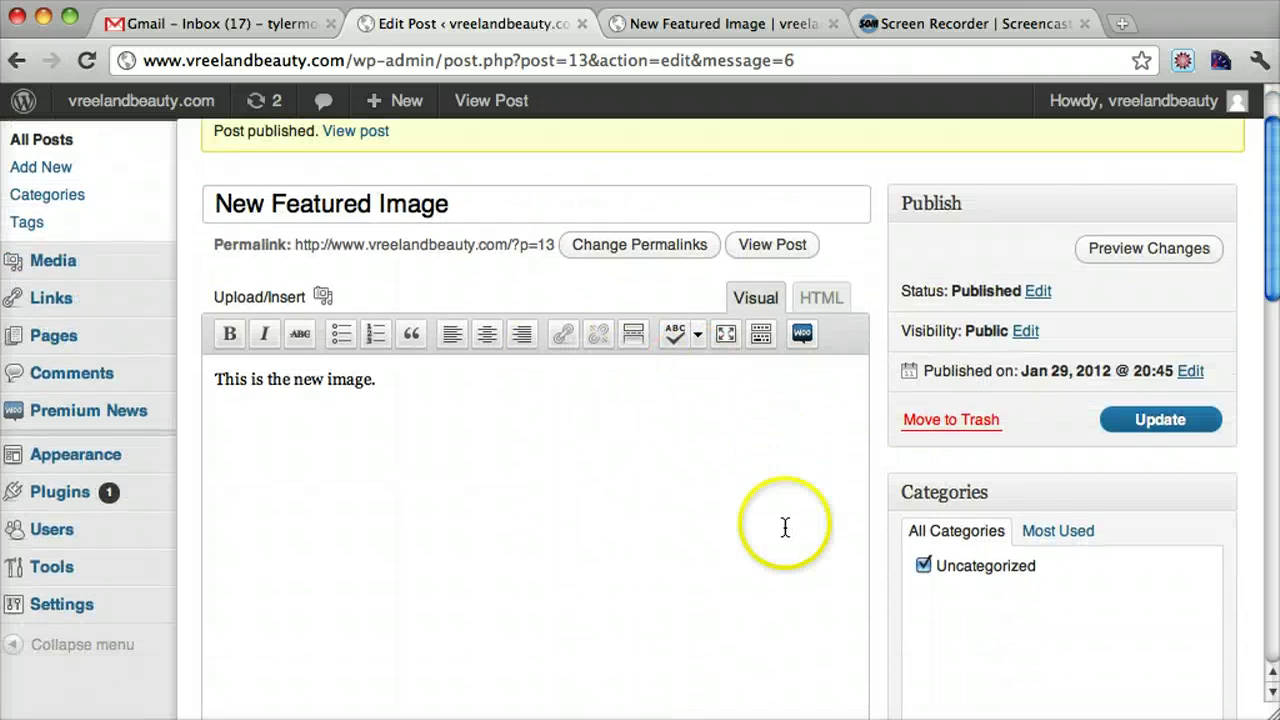
pyautogui.scroll(2, 175, 228)
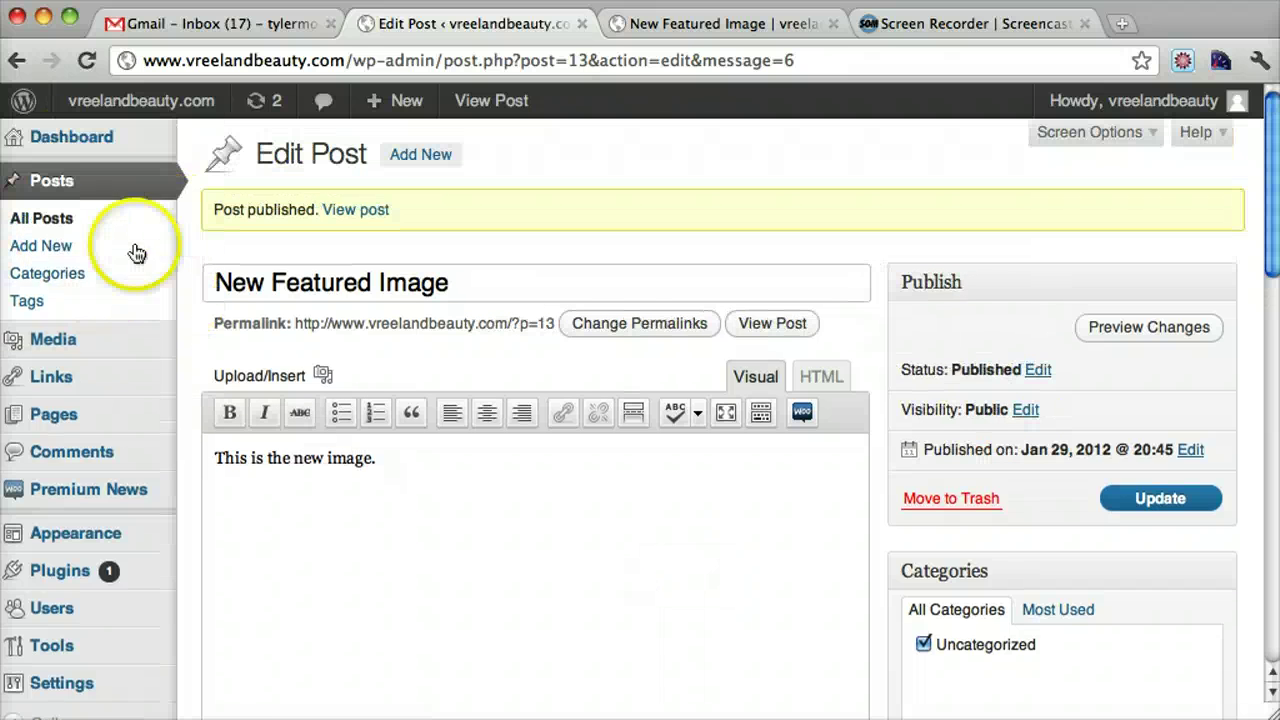
pyautogui.click(45, 278)
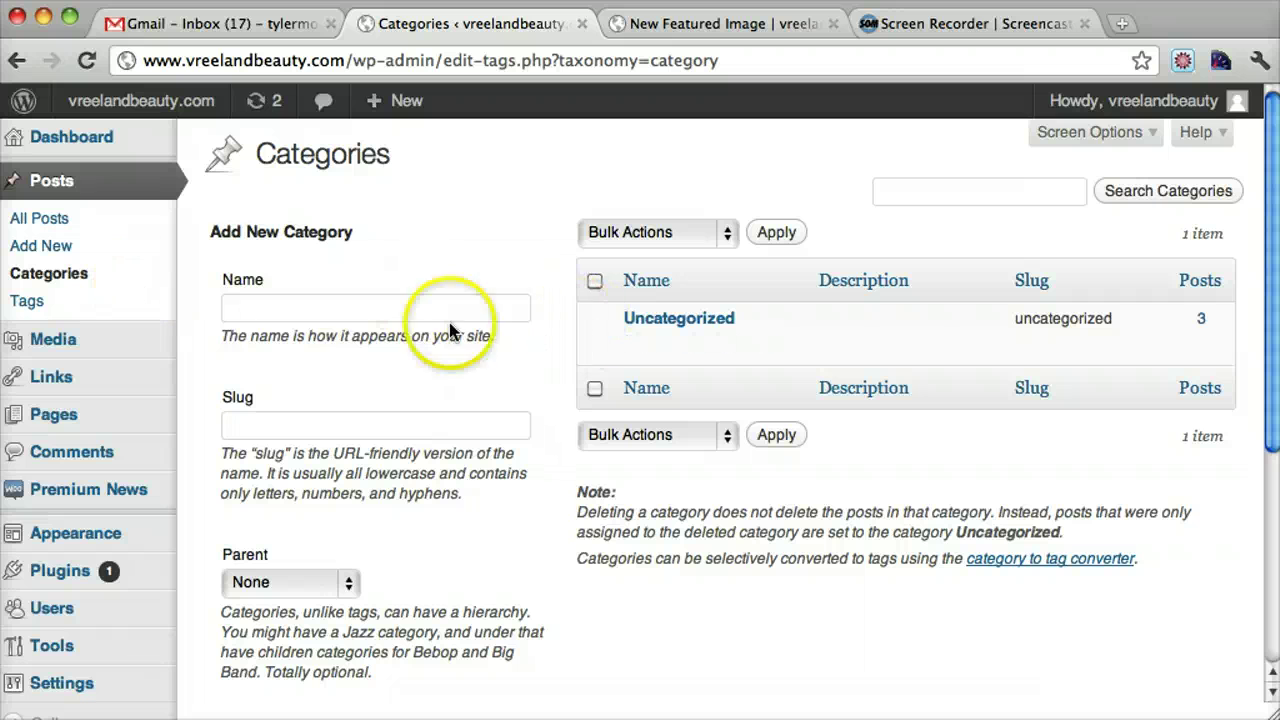
# - Add a category named 'Project 1' with slug project-1
pyautogui.click(287, 312)
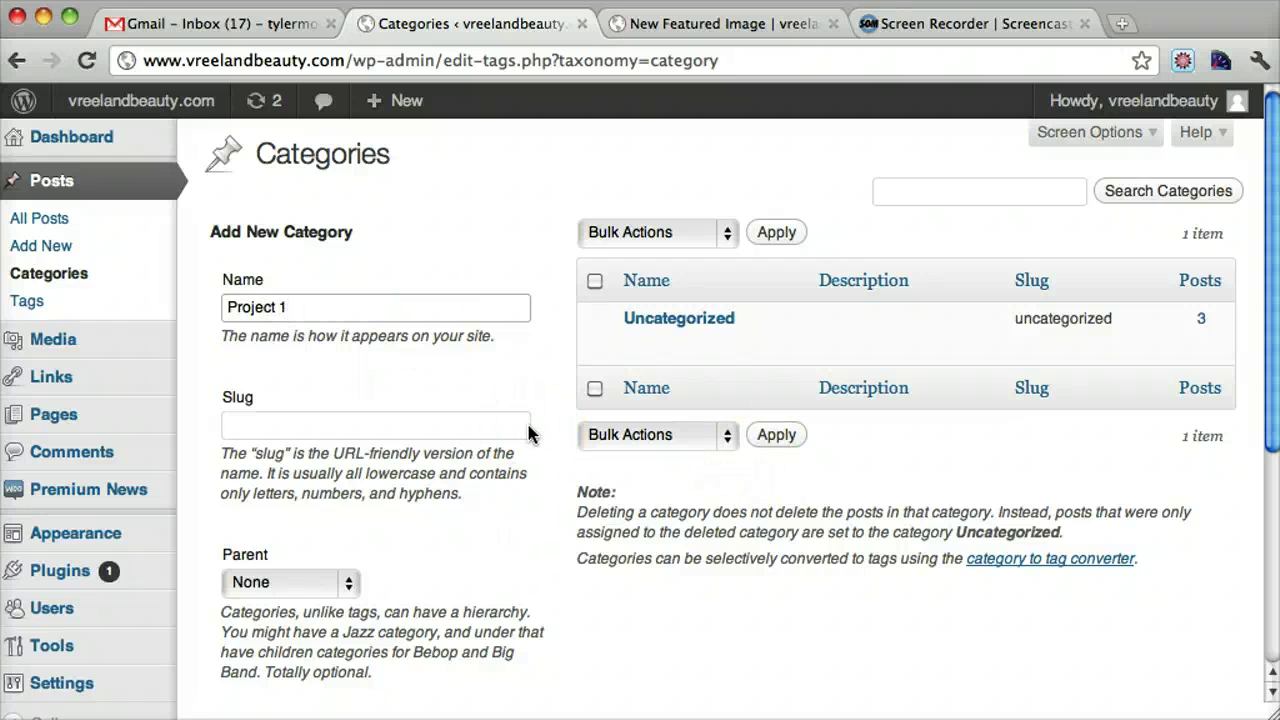
pyautogui.scroll(-3, 529, 432)
pyautogui.click(336, 313)
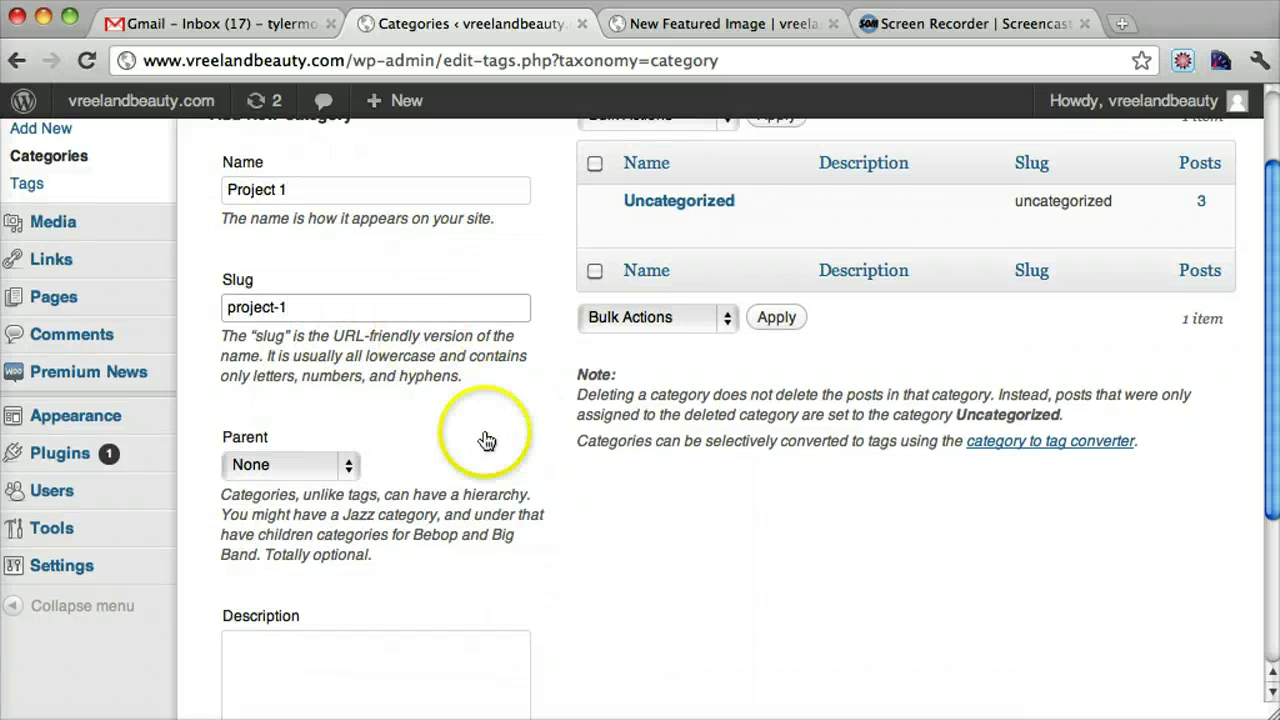
pyautogui.scroll(-6, 415, 420)
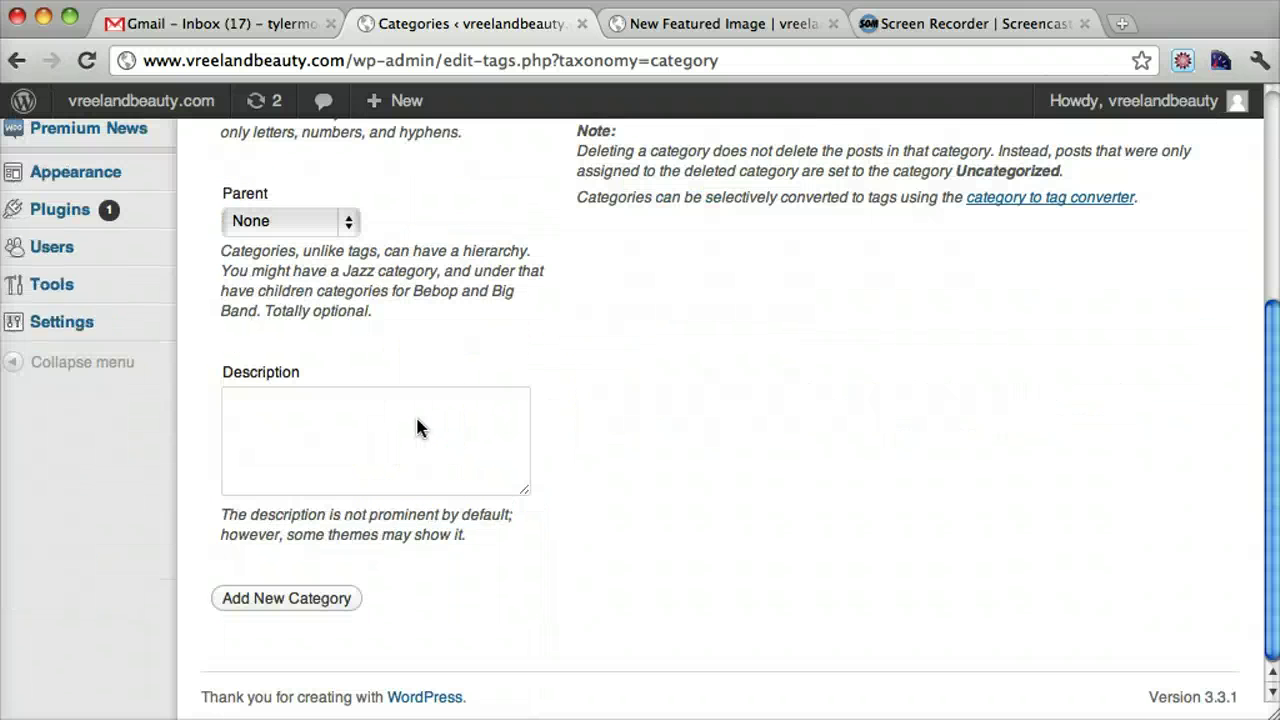
pyautogui.click(312, 598)
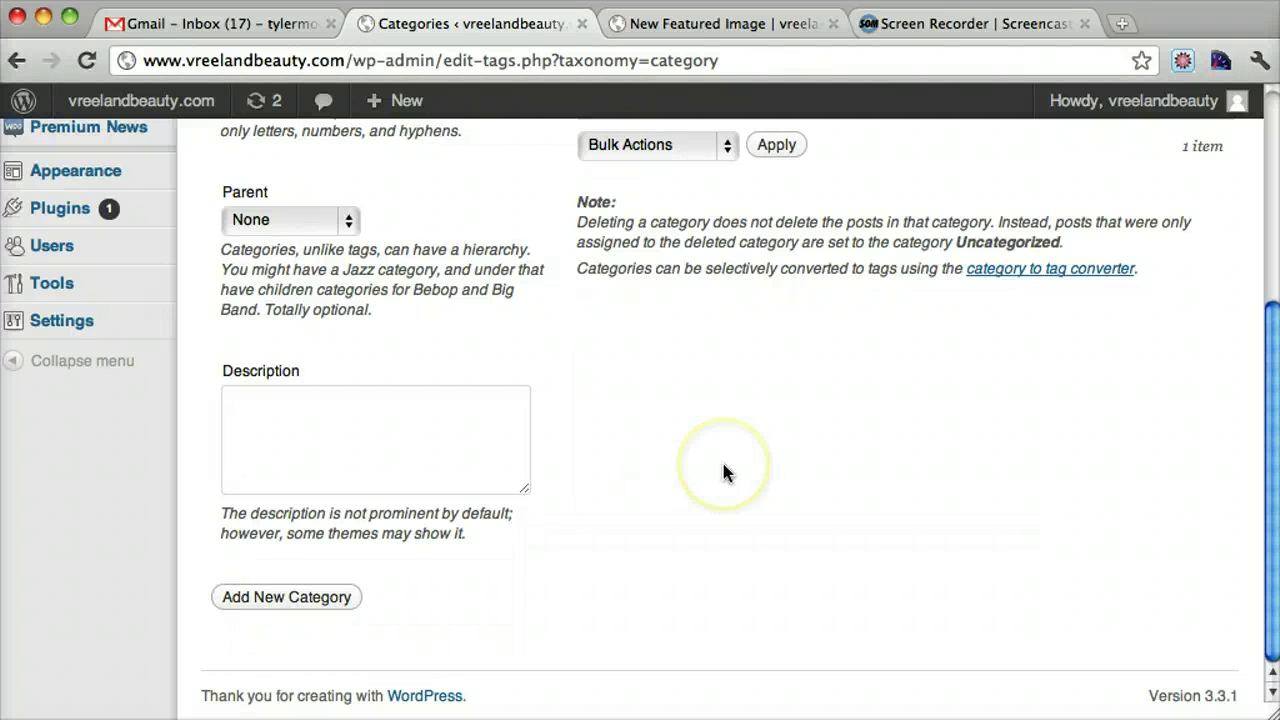
pyautogui.scroll(5, 722, 460)
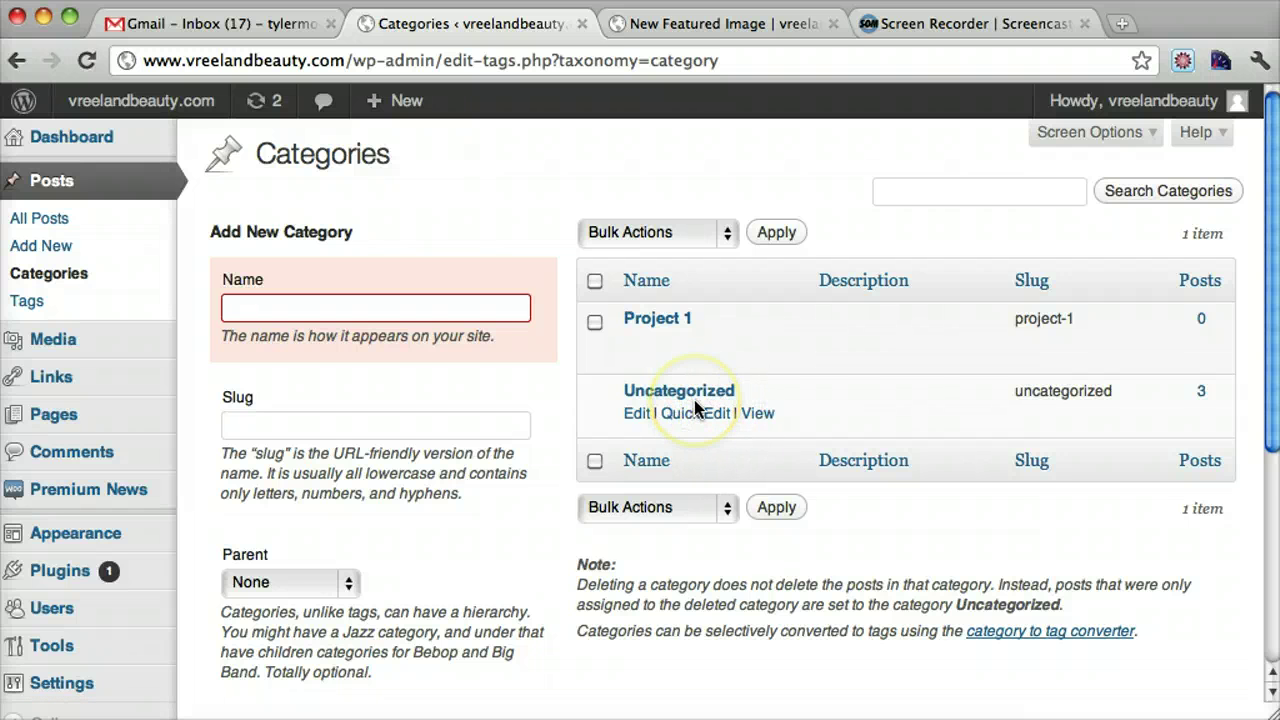
pyautogui.scroll(-1, 388, 432)
pyautogui.scroll(-1, 295, 473)
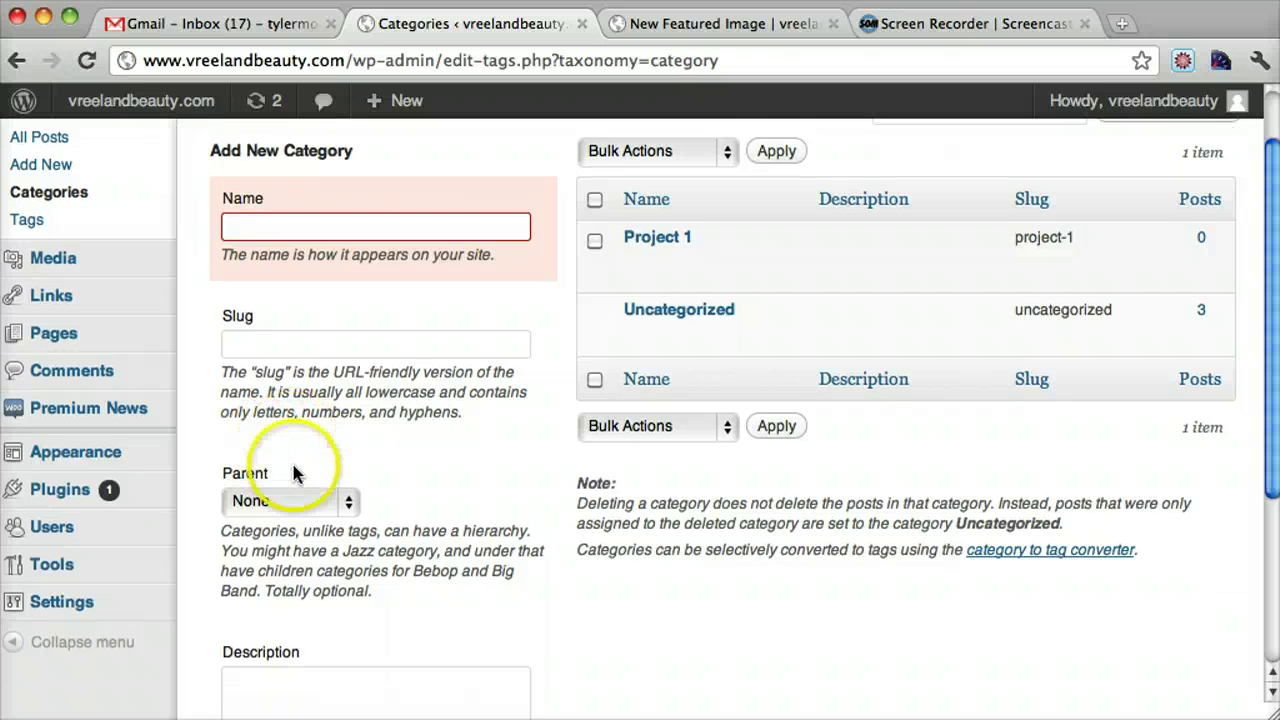
# - Open the Premium News Theme Options page
pyautogui.moveTo(115, 405)
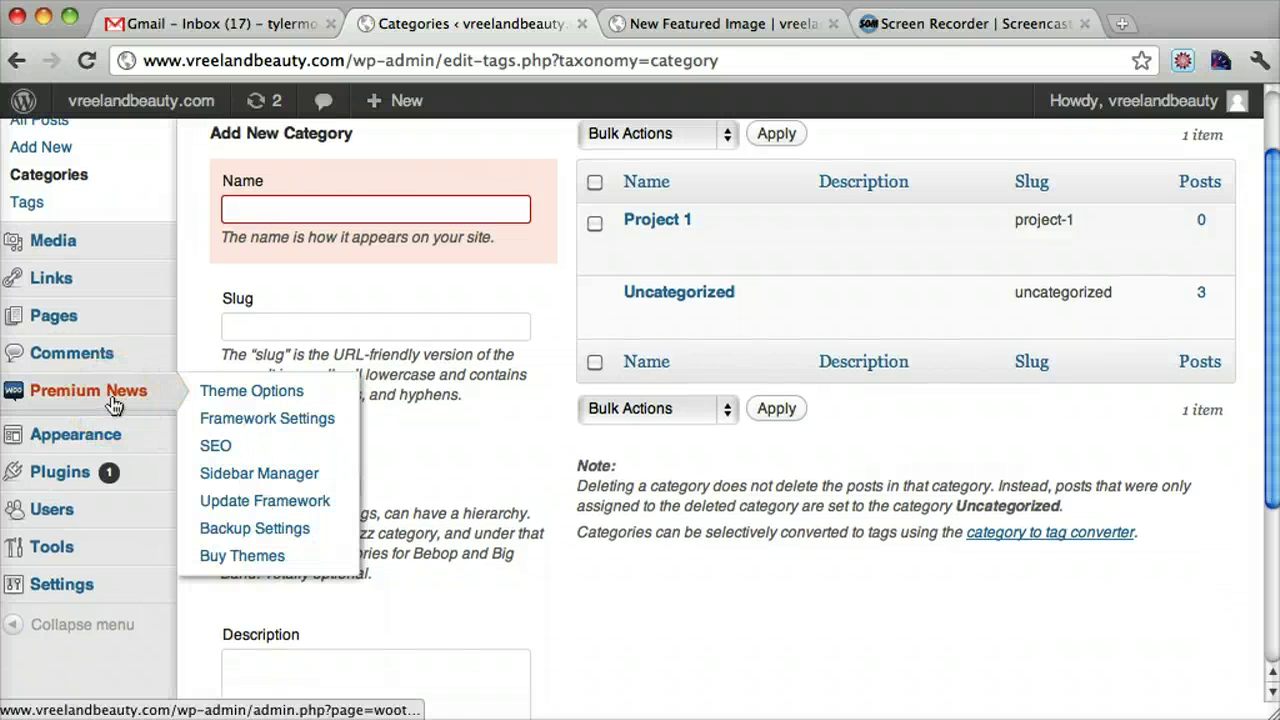
pyautogui.click(267, 395)
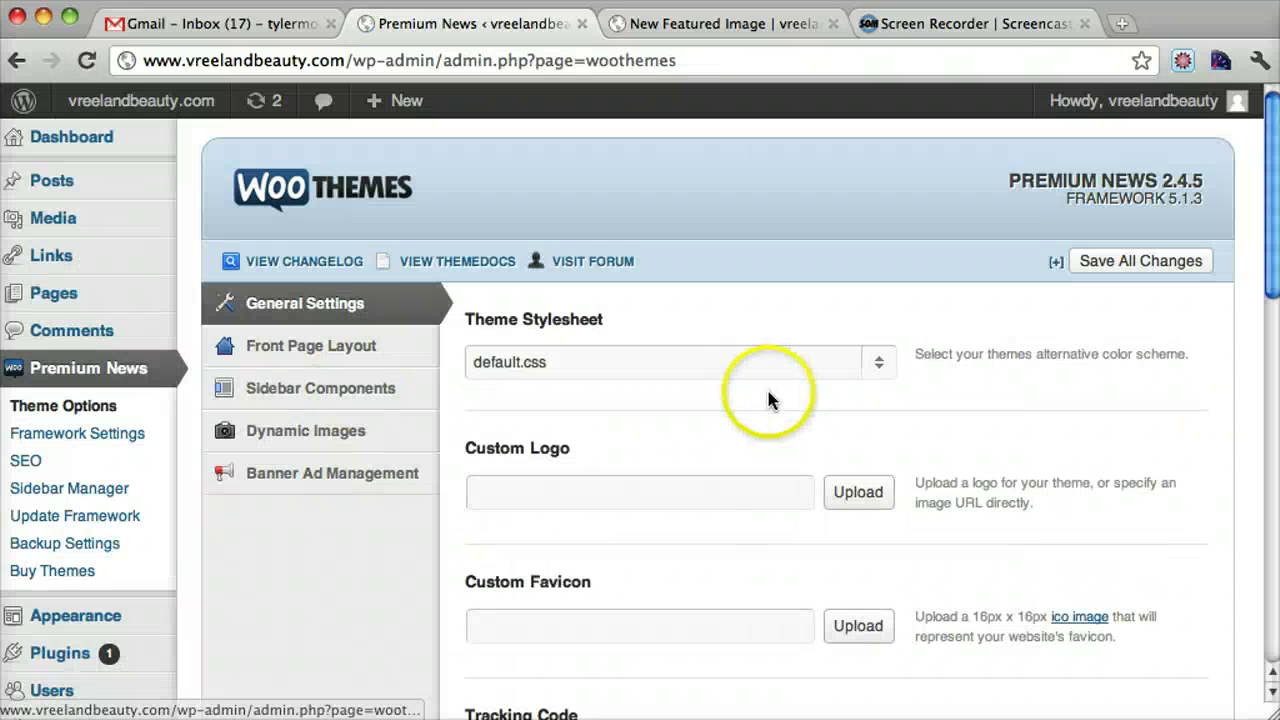
pyautogui.scroll(-5, 768, 400)
pyautogui.scroll(-5, 768, 400)
pyautogui.scroll(10, 768, 400)
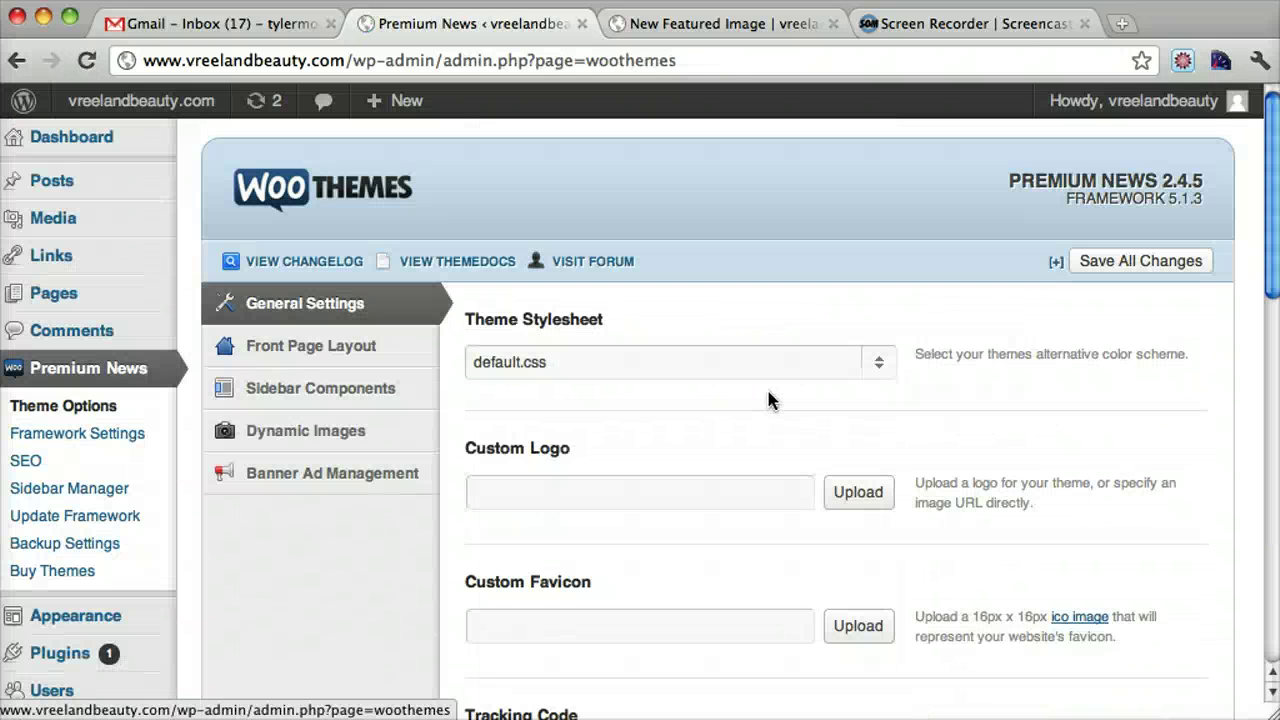
# - Check the Front Page Layout's Featured Category setting, then view the site's homepage
pyautogui.click(345, 362)
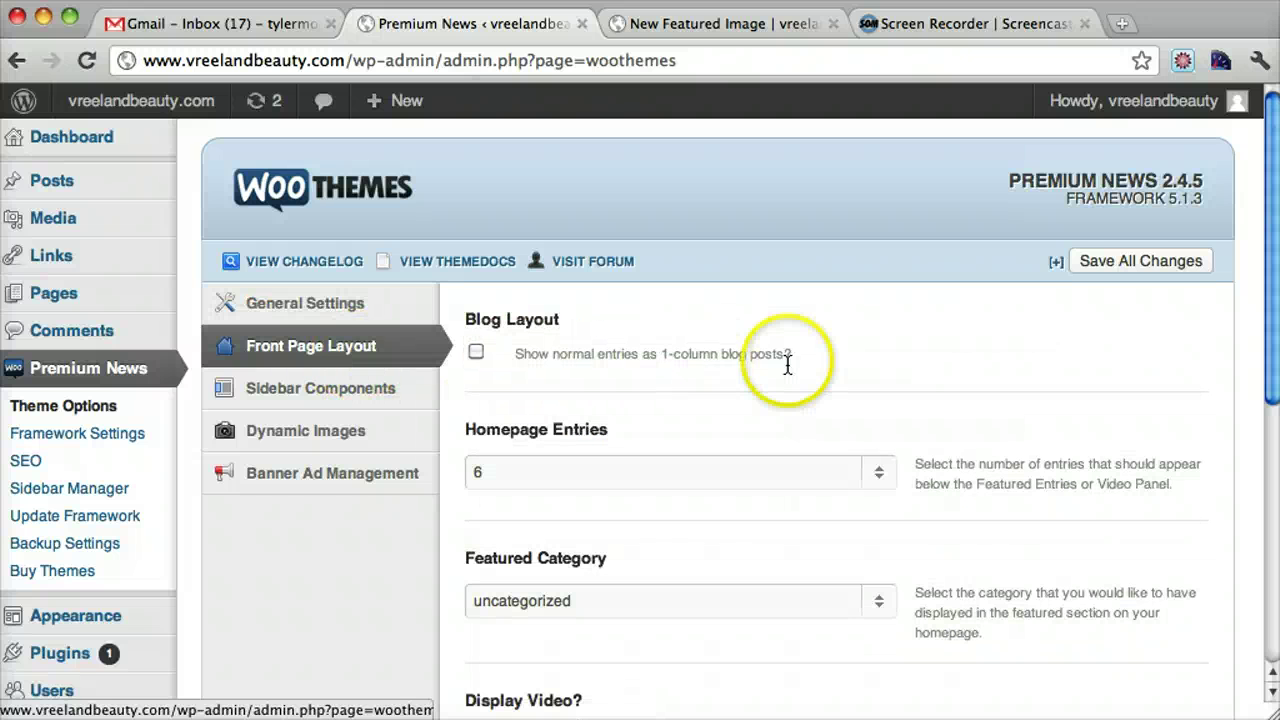
pyautogui.scroll(-3, 790, 370)
pyautogui.click(468, 425)
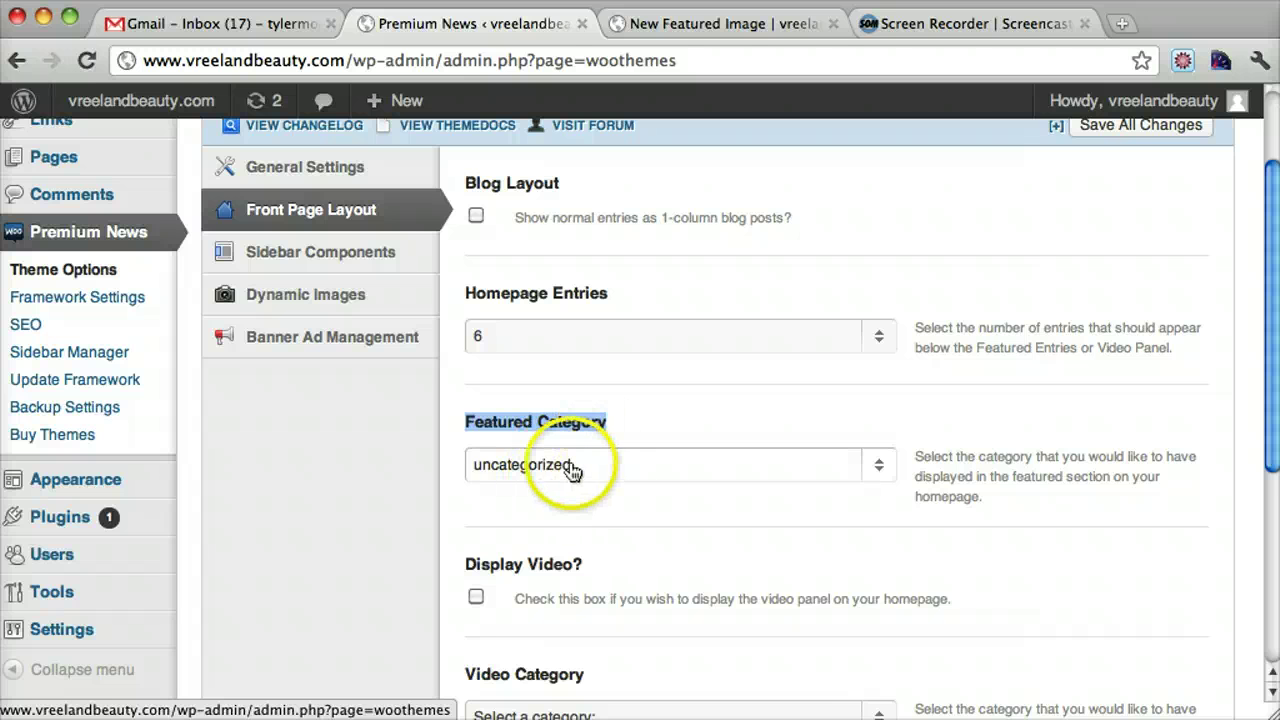
pyautogui.click(680, 24)
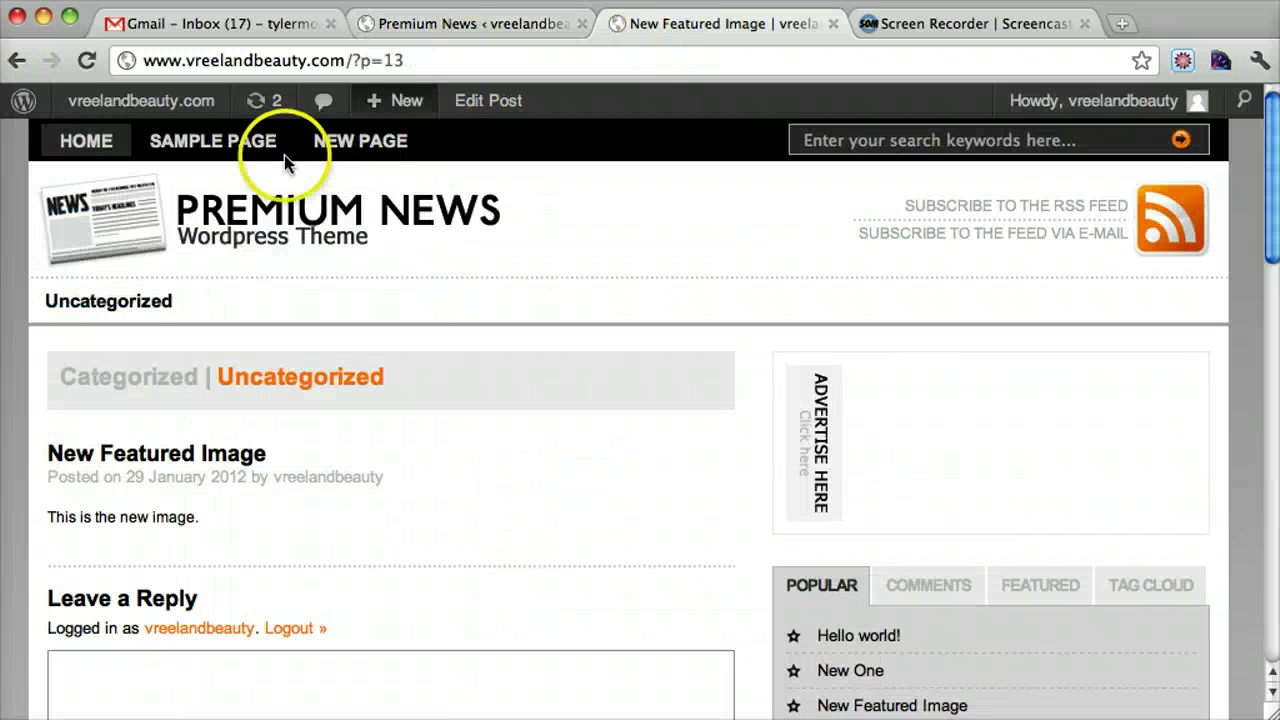
pyautogui.click(200, 222)
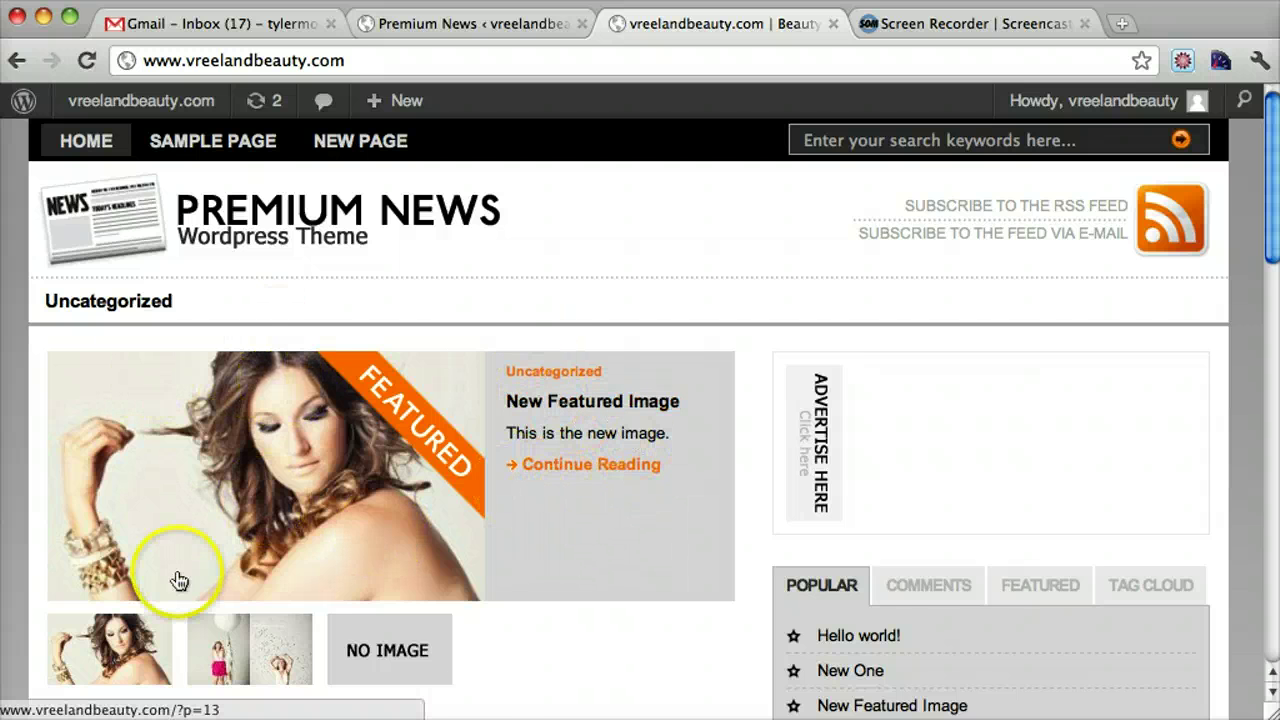
# - Choose project-1 as the Premium News theme's Featured Category
pyautogui.click(460, 14)
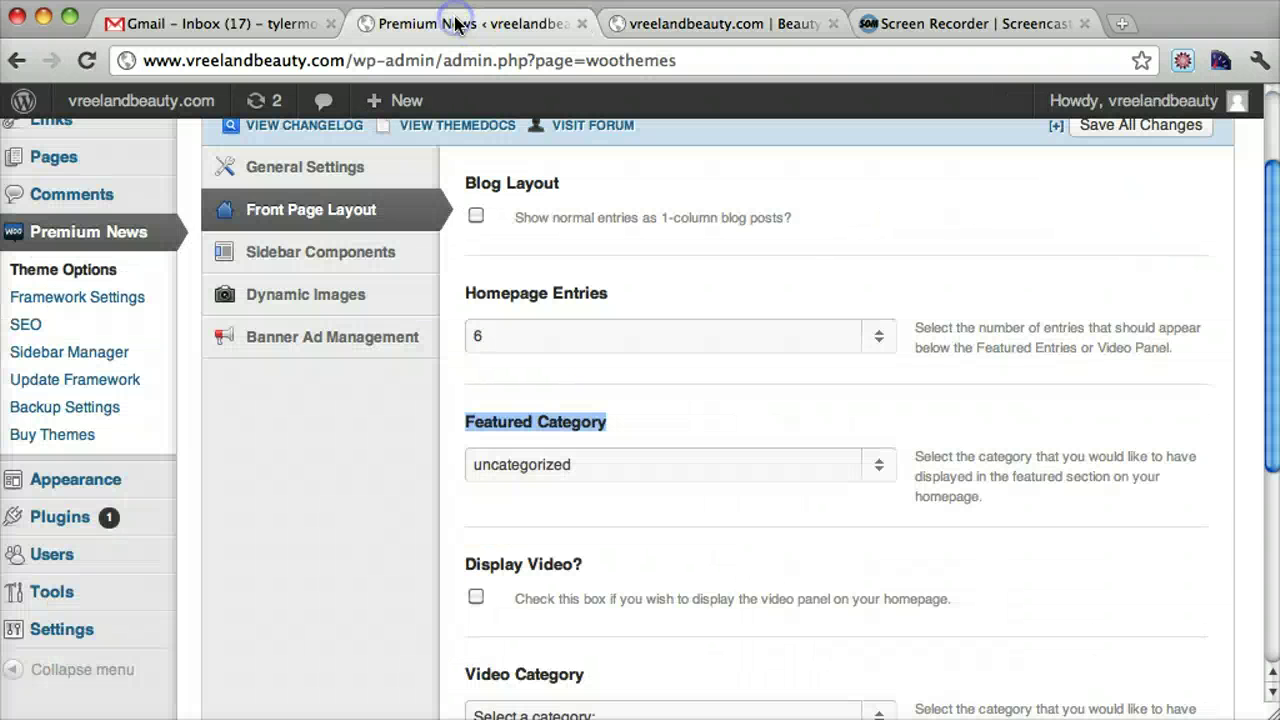
pyautogui.click(879, 472)
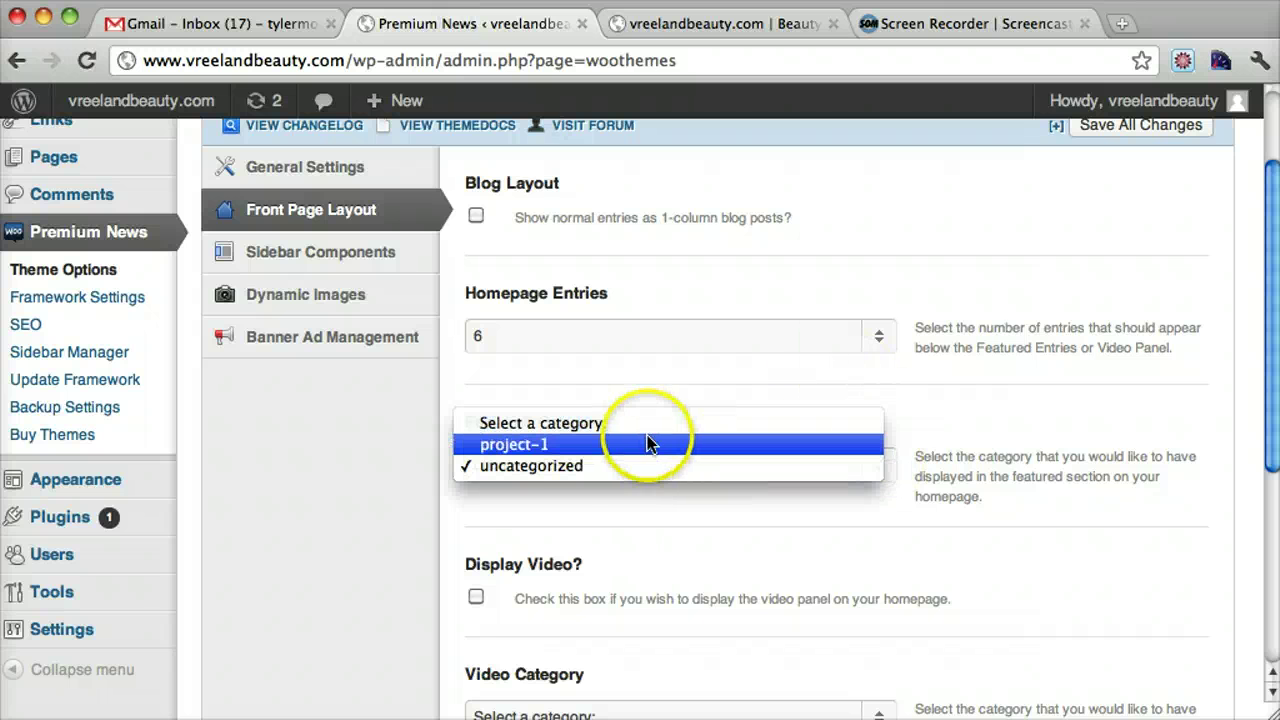
pyautogui.click(560, 445)
pyautogui.scroll(-8, 943, 500)
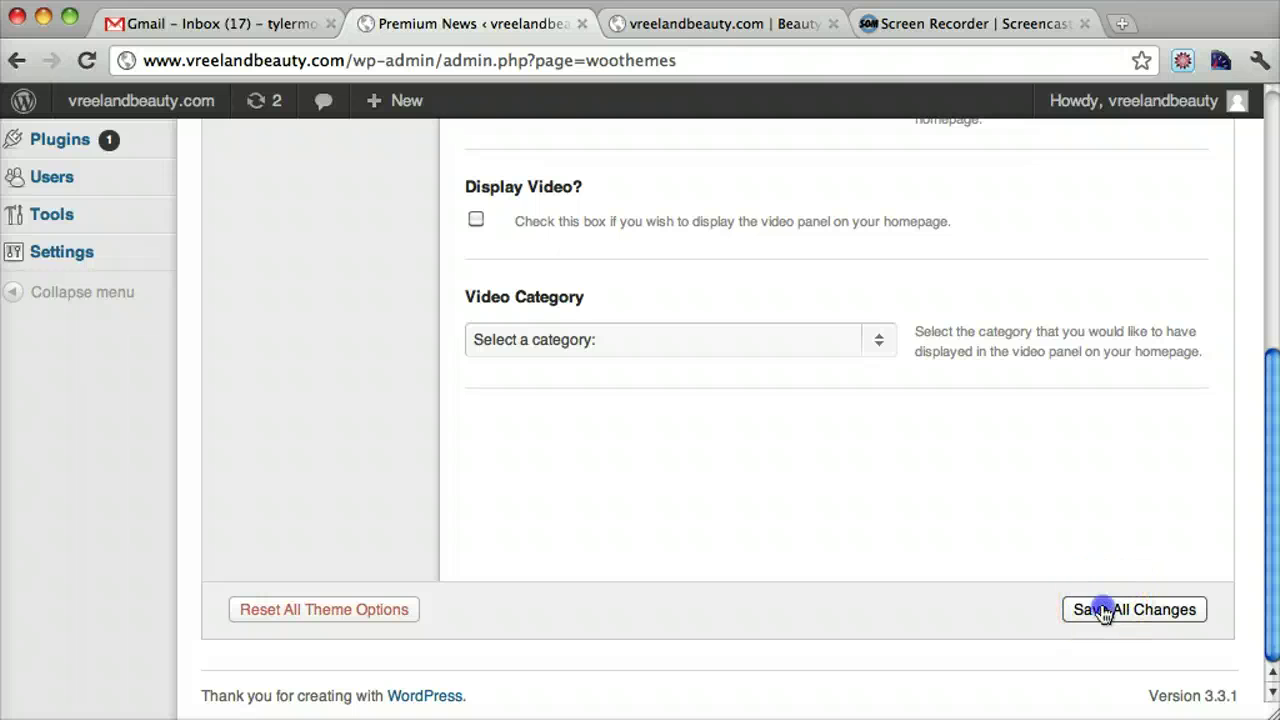
# - Reload the live homepage to check the now-empty featured area
pyautogui.click(700, 26)
pyautogui.click(86, 60)
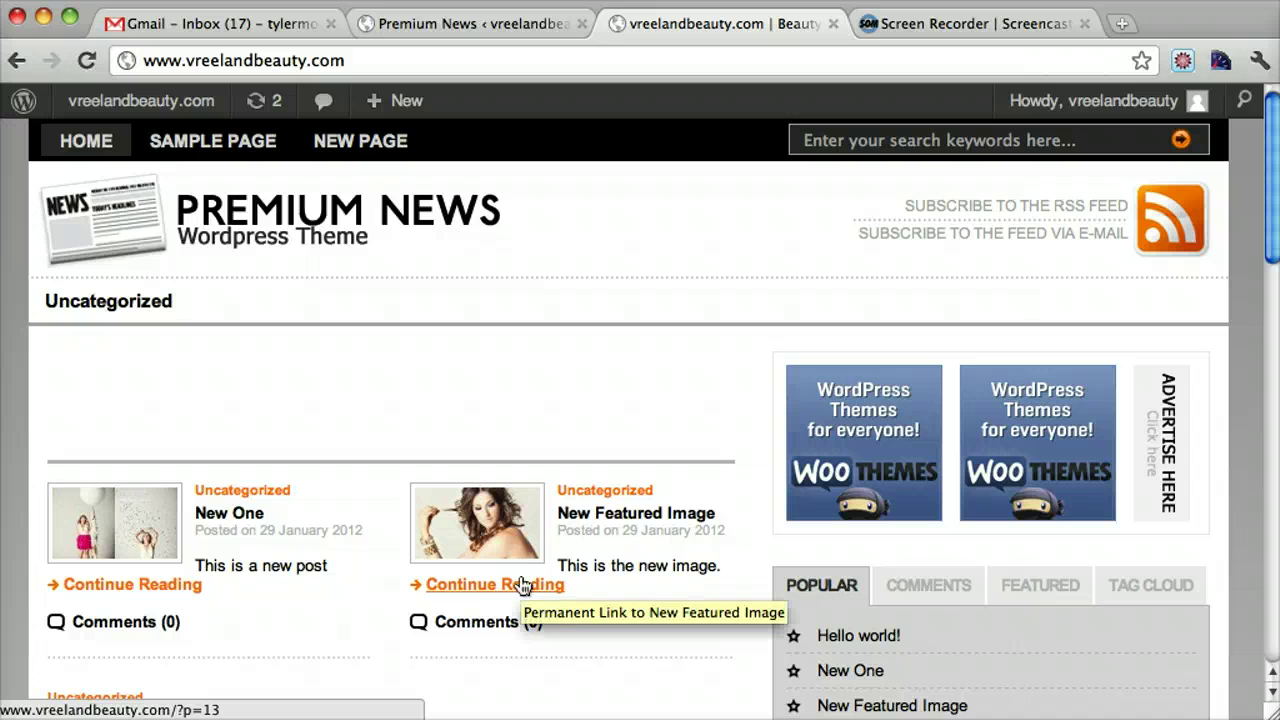
pyautogui.click(258, 573)
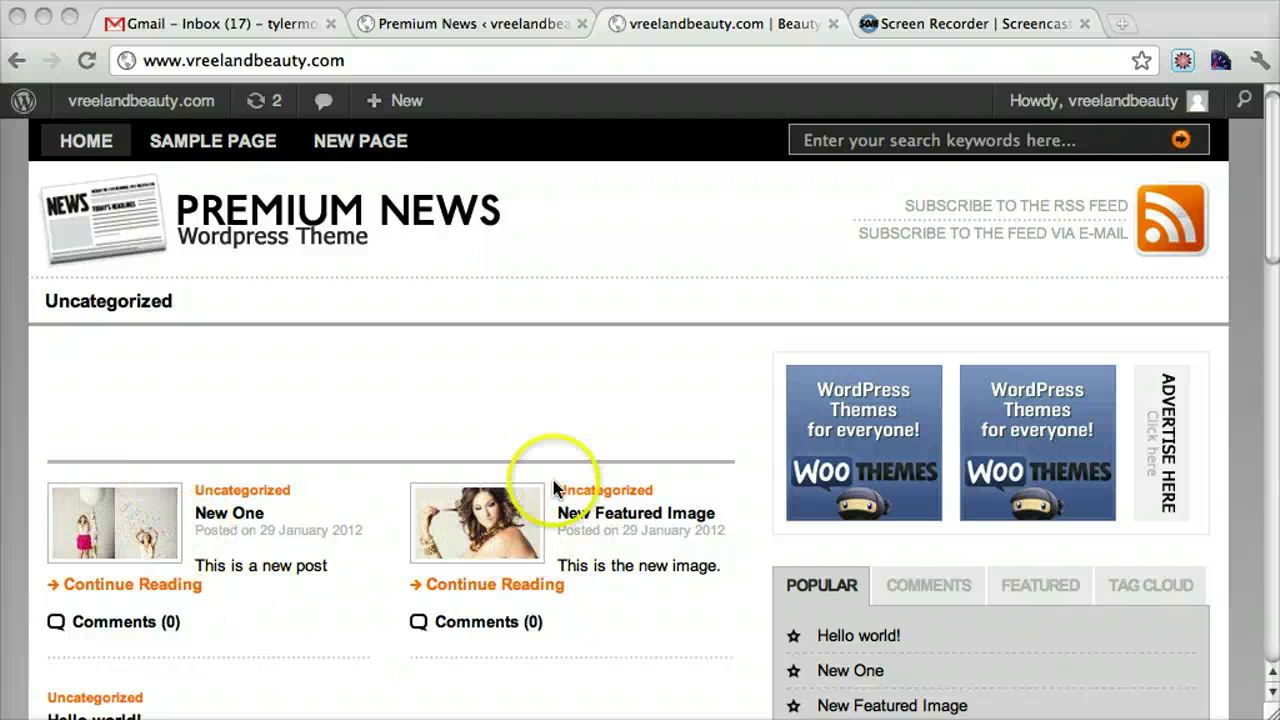
# - Add the New Featured Image post to the Project 1 category and update it
pyautogui.click(497, 33)
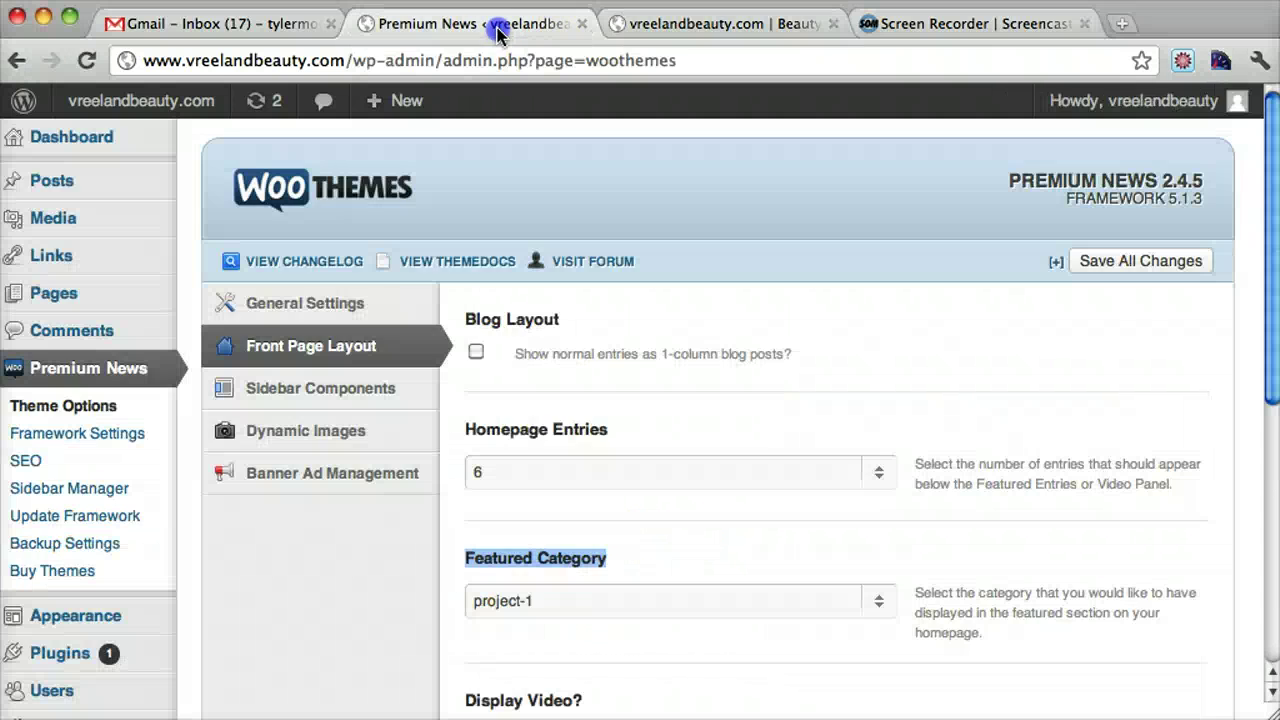
pyautogui.click(87, 178)
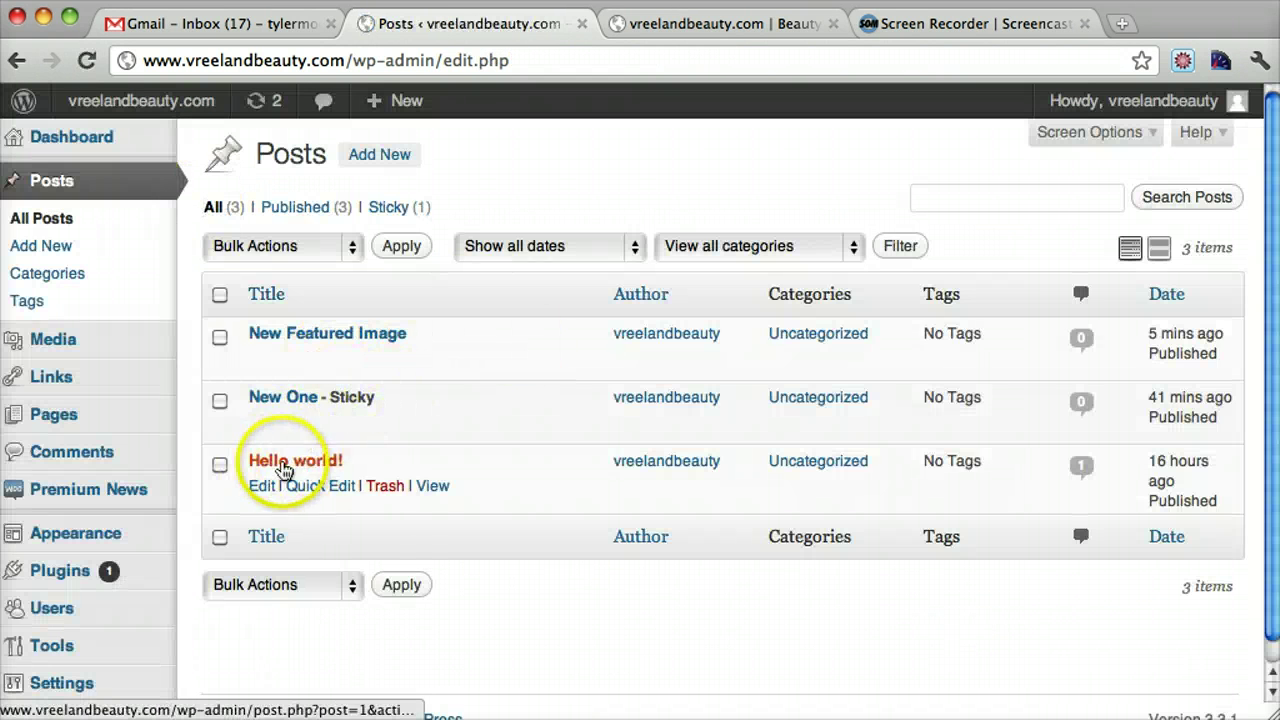
pyautogui.click(305, 343)
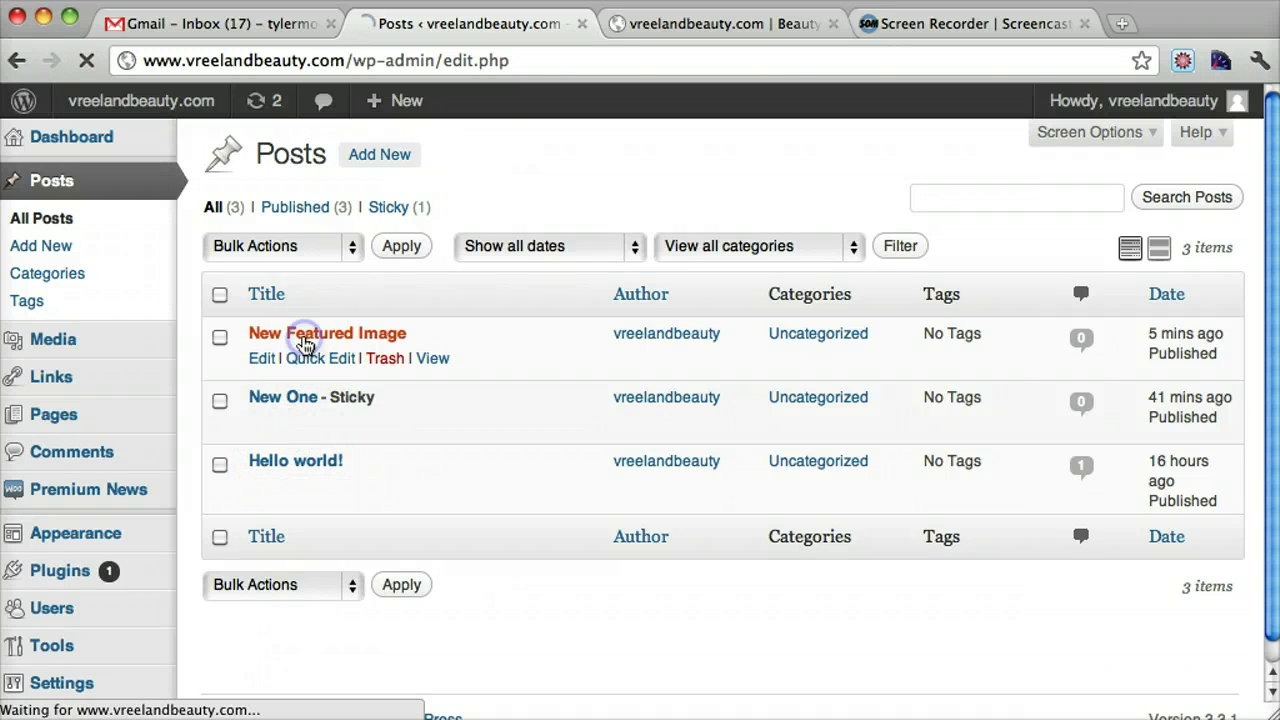
pyautogui.scroll(-2, 845, 400)
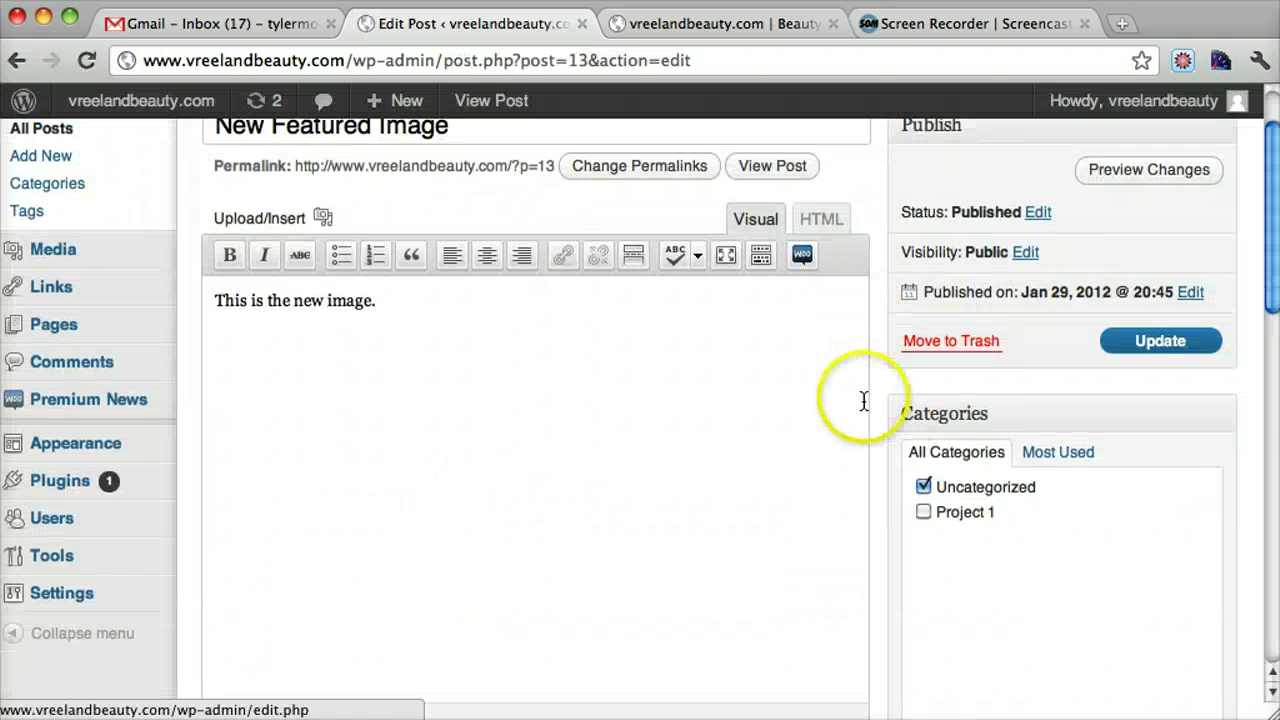
pyautogui.click(924, 512)
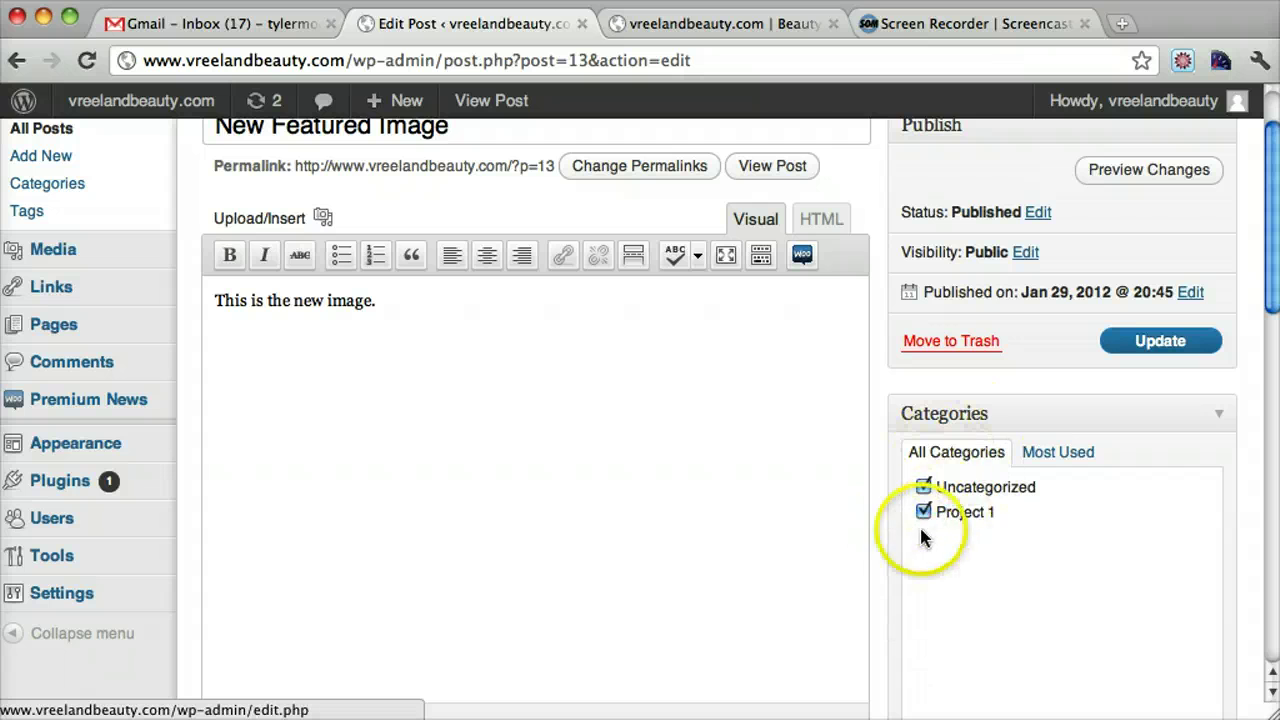
pyautogui.scroll(2, 912, 540)
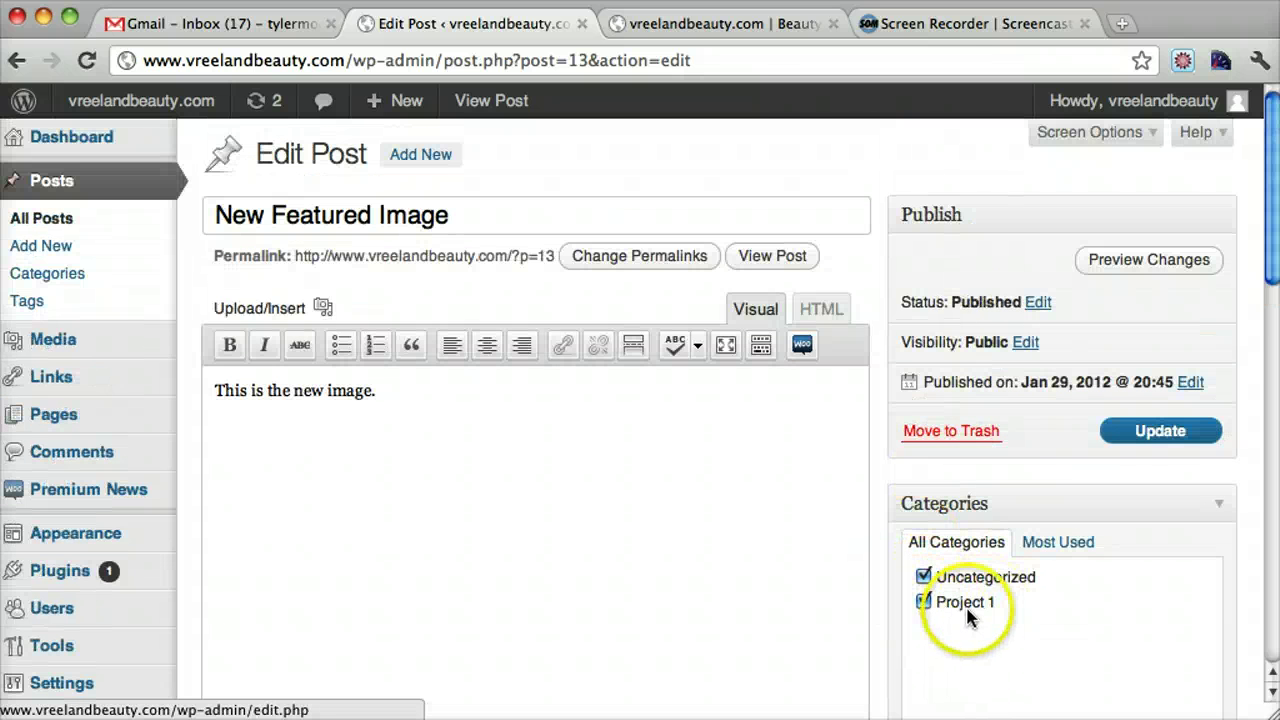
pyautogui.click(695, 25)
pyautogui.click(484, 23)
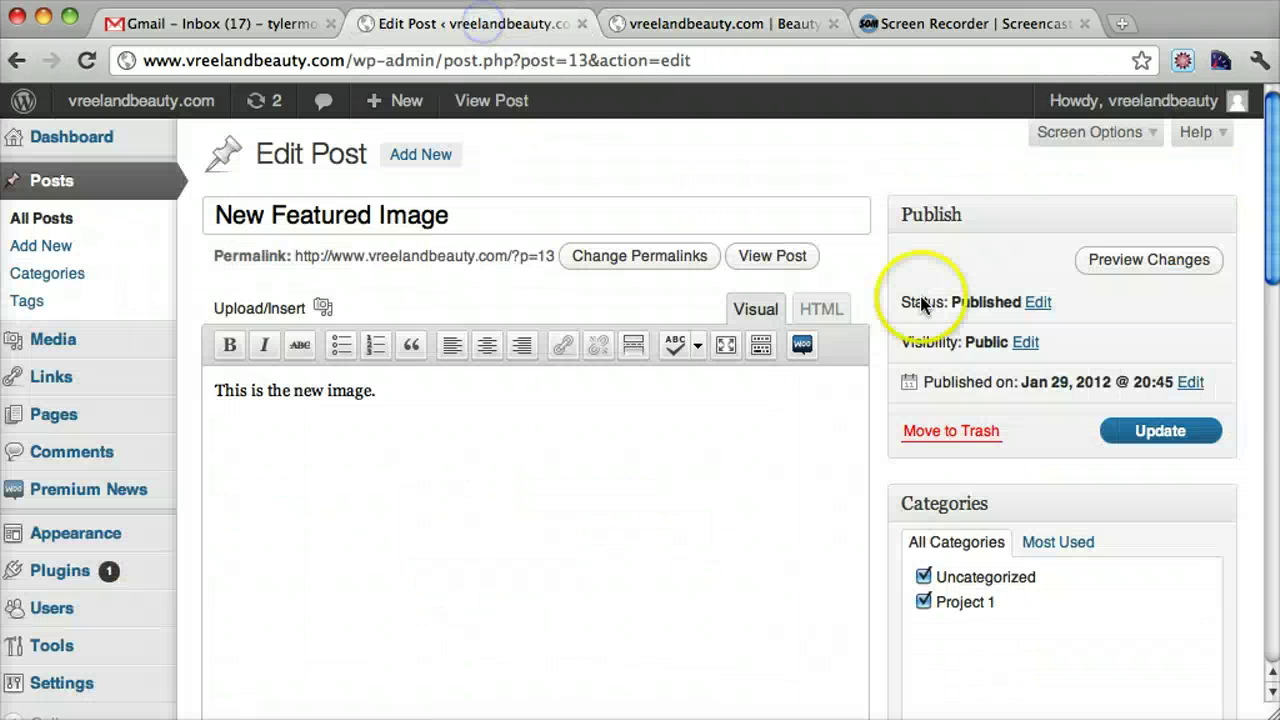
pyautogui.click(1196, 431)
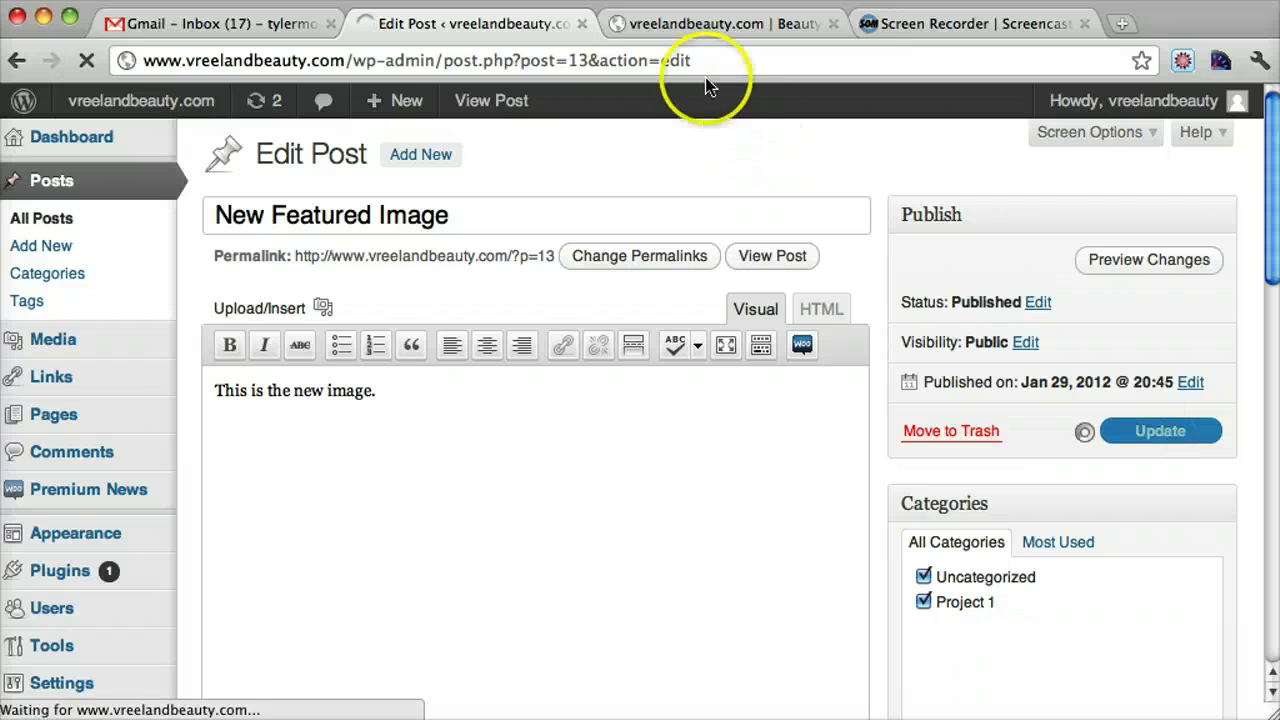
# - Reload the front page to confirm New Featured Image now appears as the featured post
pyautogui.click(713, 25)
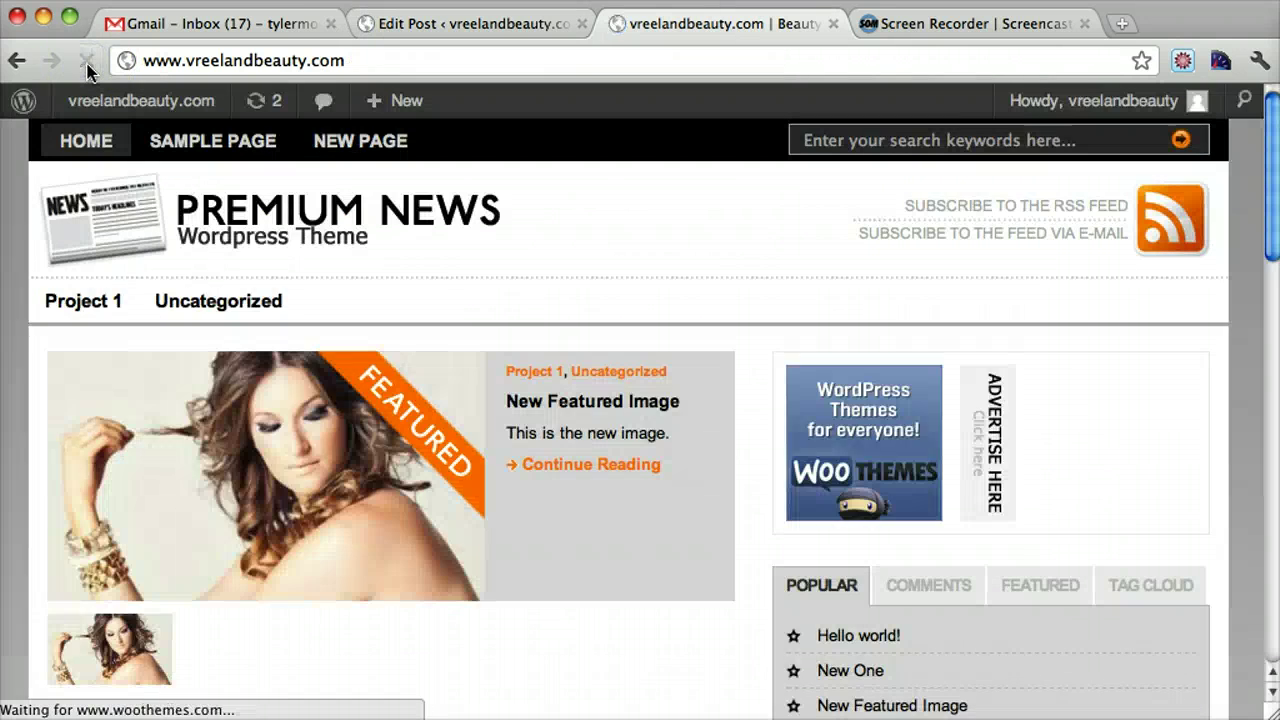
pyautogui.scroll(-3, 428, 457)
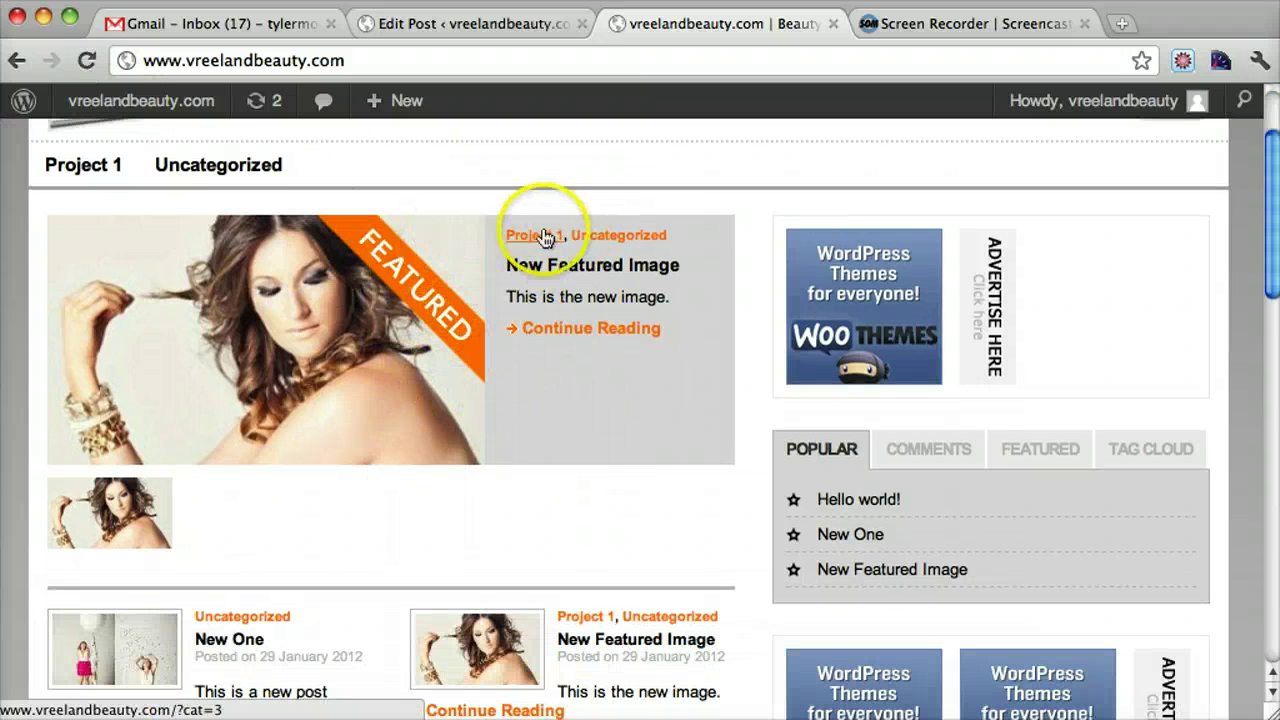
pyautogui.scroll(3, 513, 431)
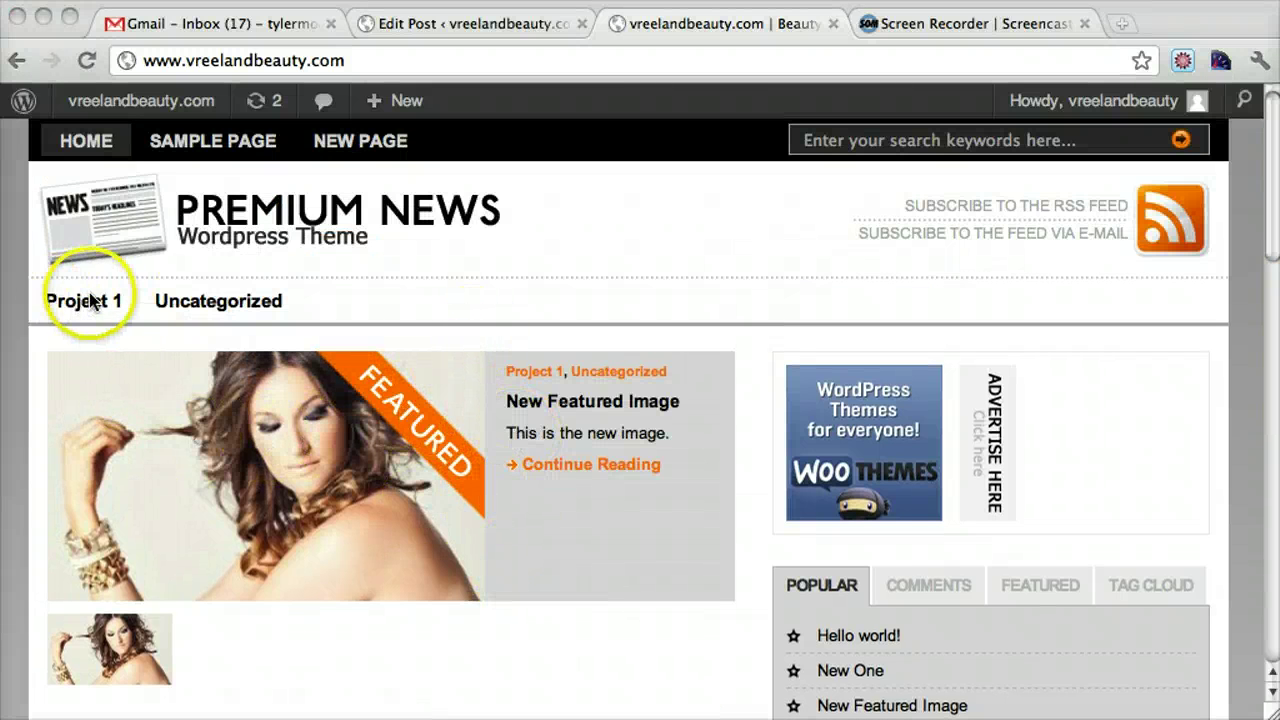
pyautogui.click(340, 289)
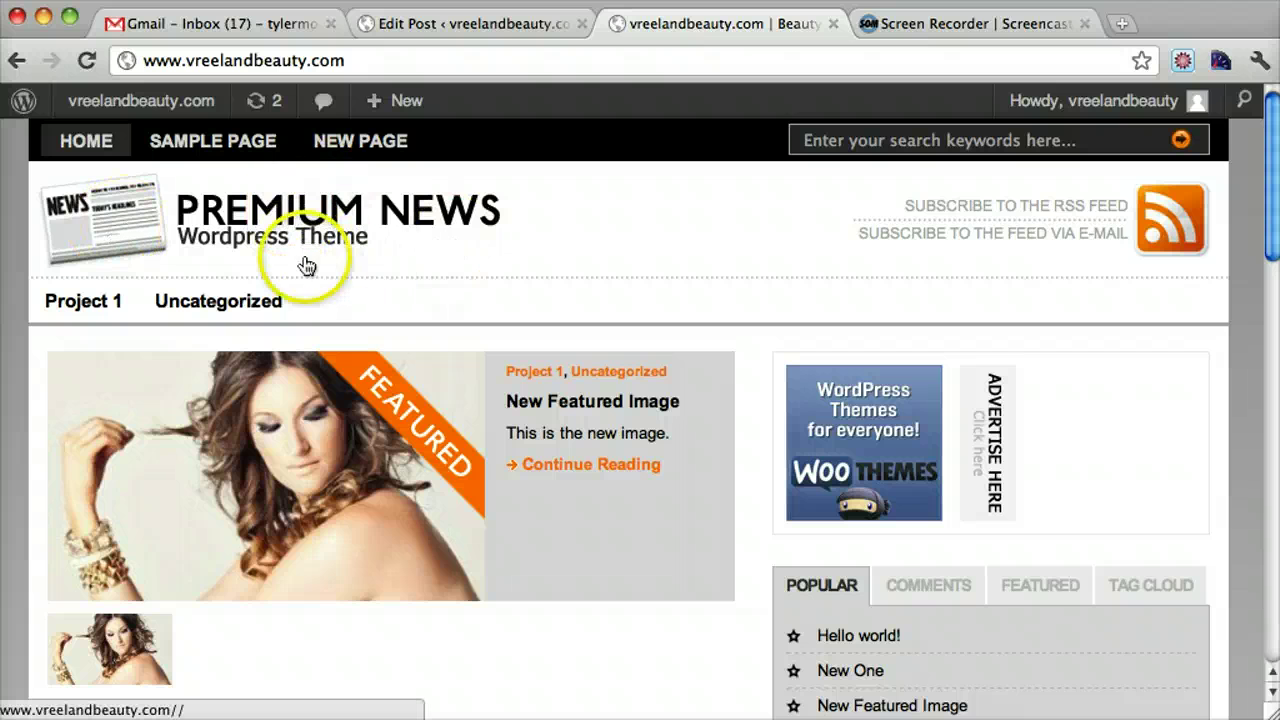
# - Open the Premium News Theme Options from the admin sidebar
pyautogui.click(478, 26)
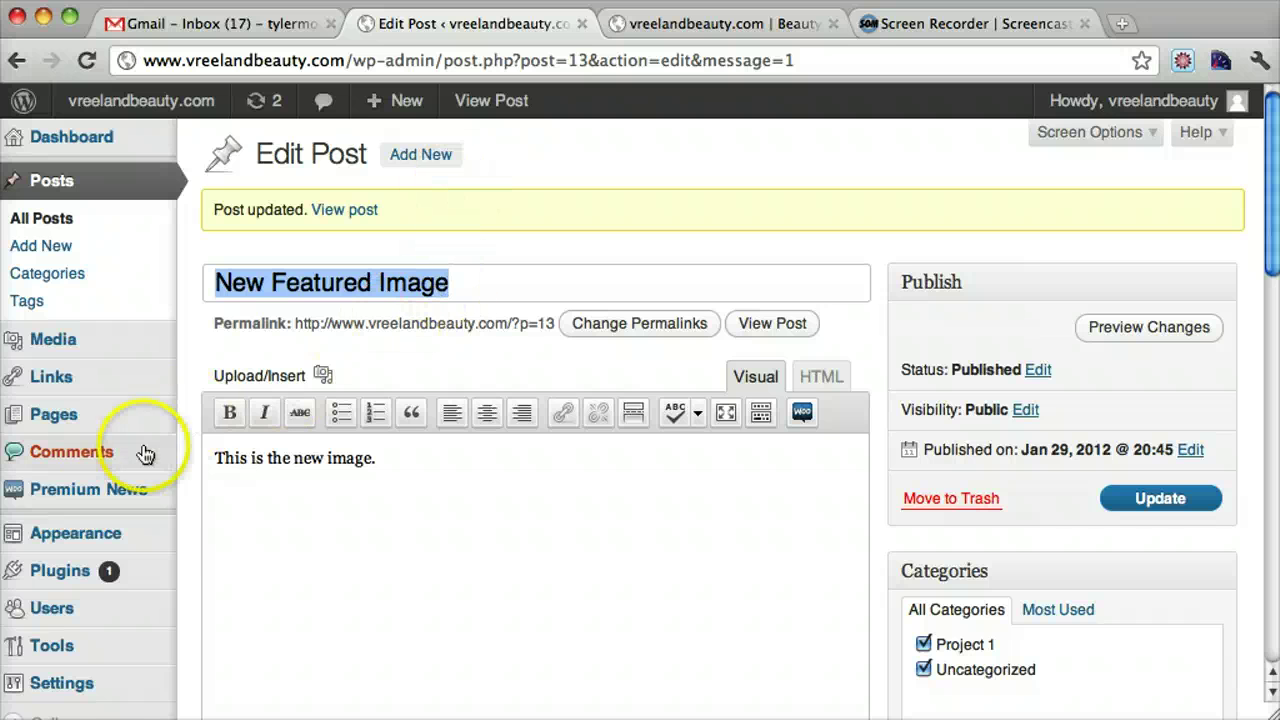
pyautogui.moveTo(104, 509)
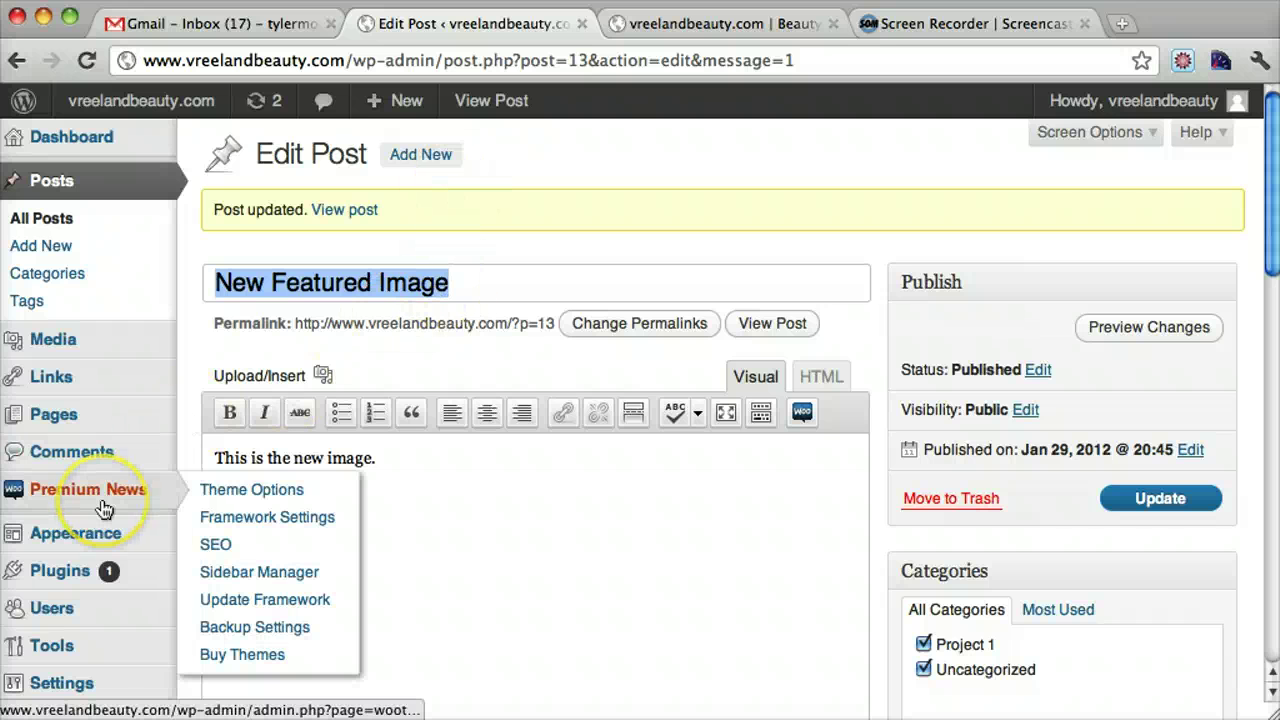
pyautogui.click(277, 490)
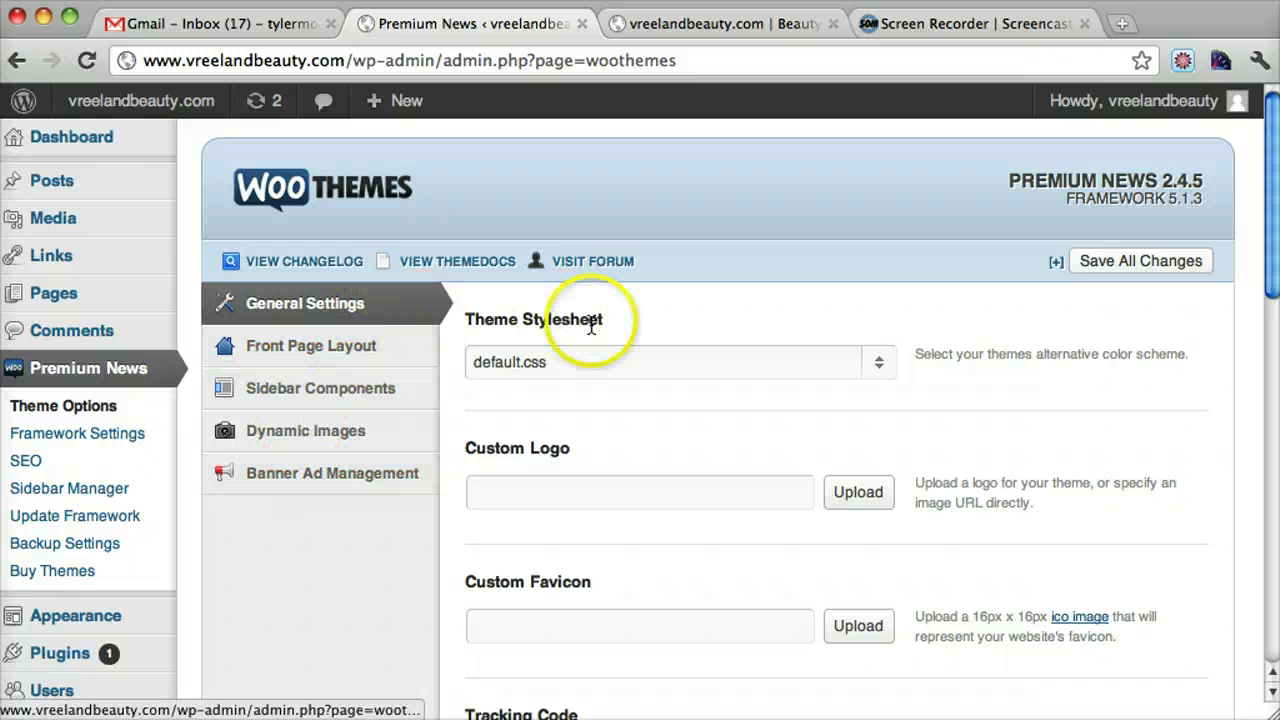
pyautogui.scroll(-3, 591, 323)
pyautogui.scroll(3, 735, 358)
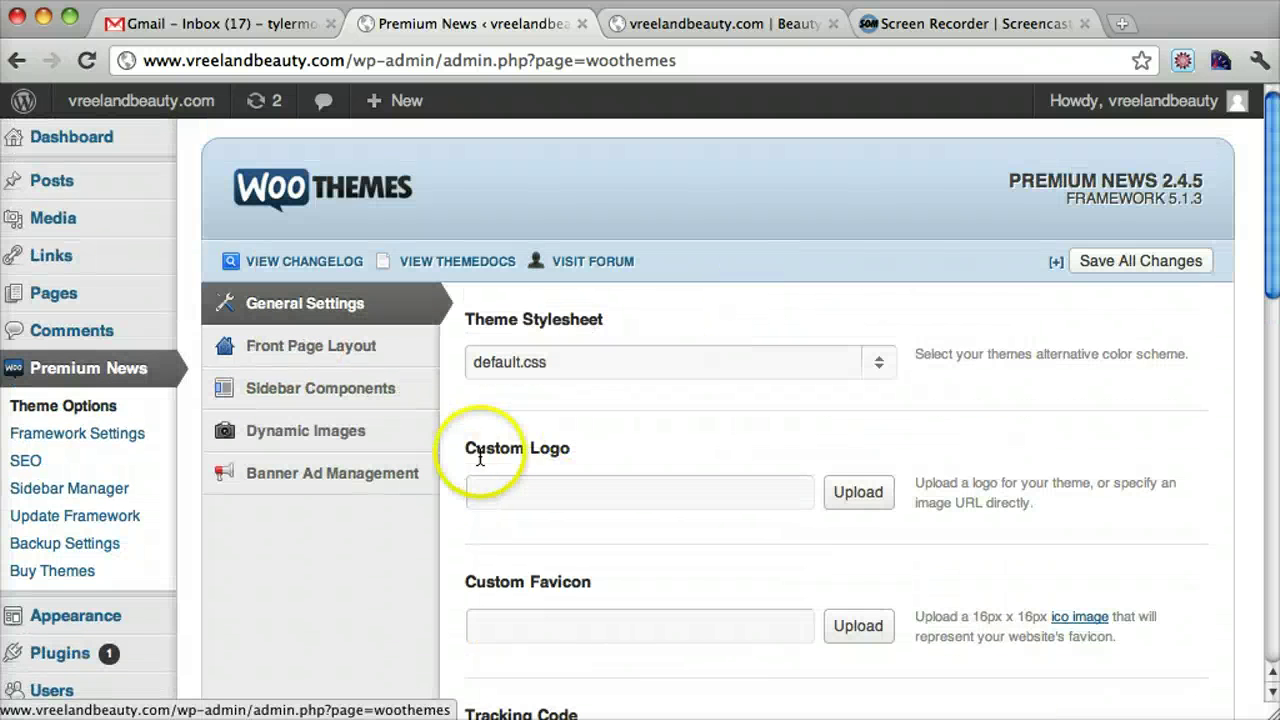
# - Review the General Settings, leaving the default.css stylesheet and an empty custom logo
pyautogui.moveTo(479, 449); pyautogui.dragTo(571, 450)
pyautogui.click(879, 498)
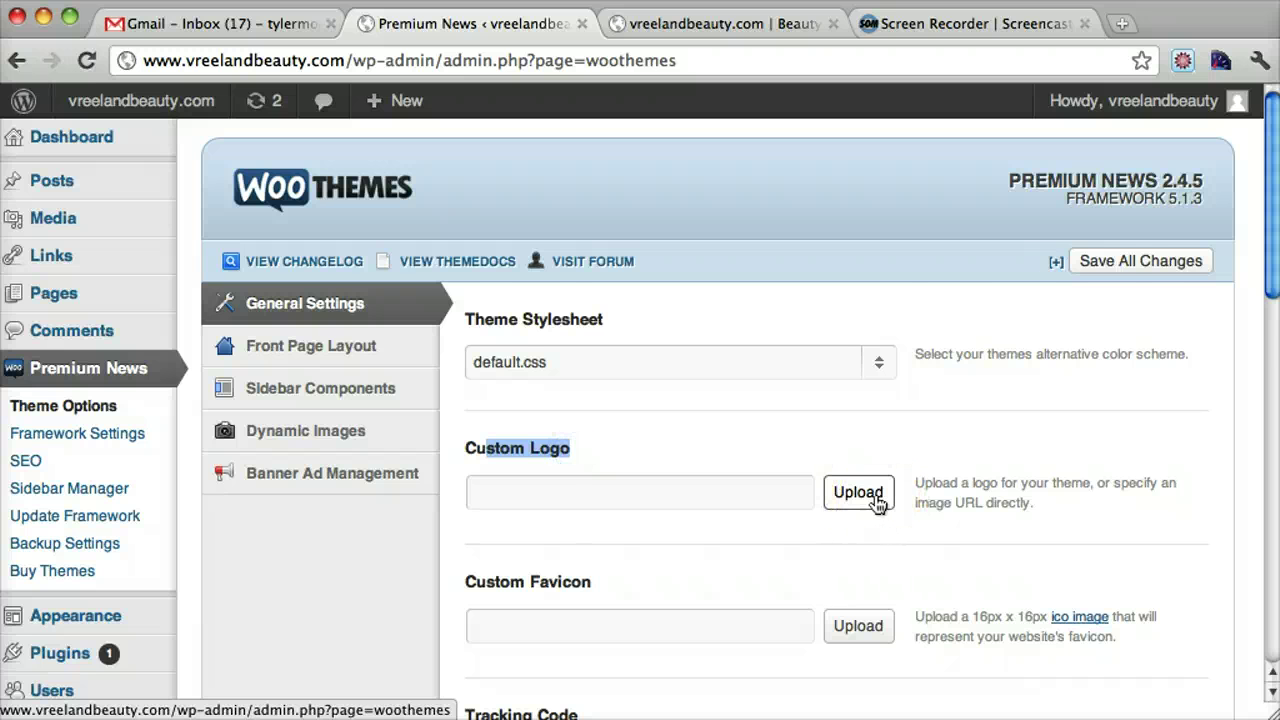
pyautogui.scroll(-3, 870, 502)
pyautogui.scroll(3, 860, 500)
pyautogui.click(866, 492)
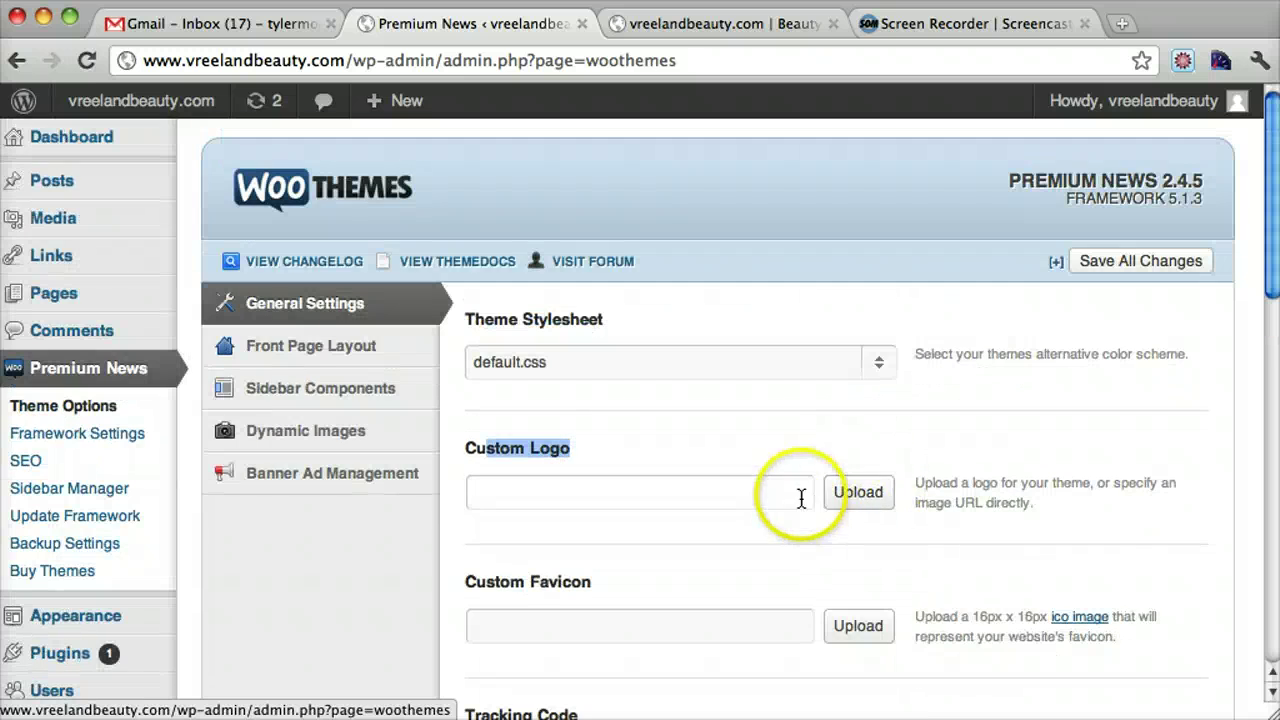
pyautogui.click(636, 26)
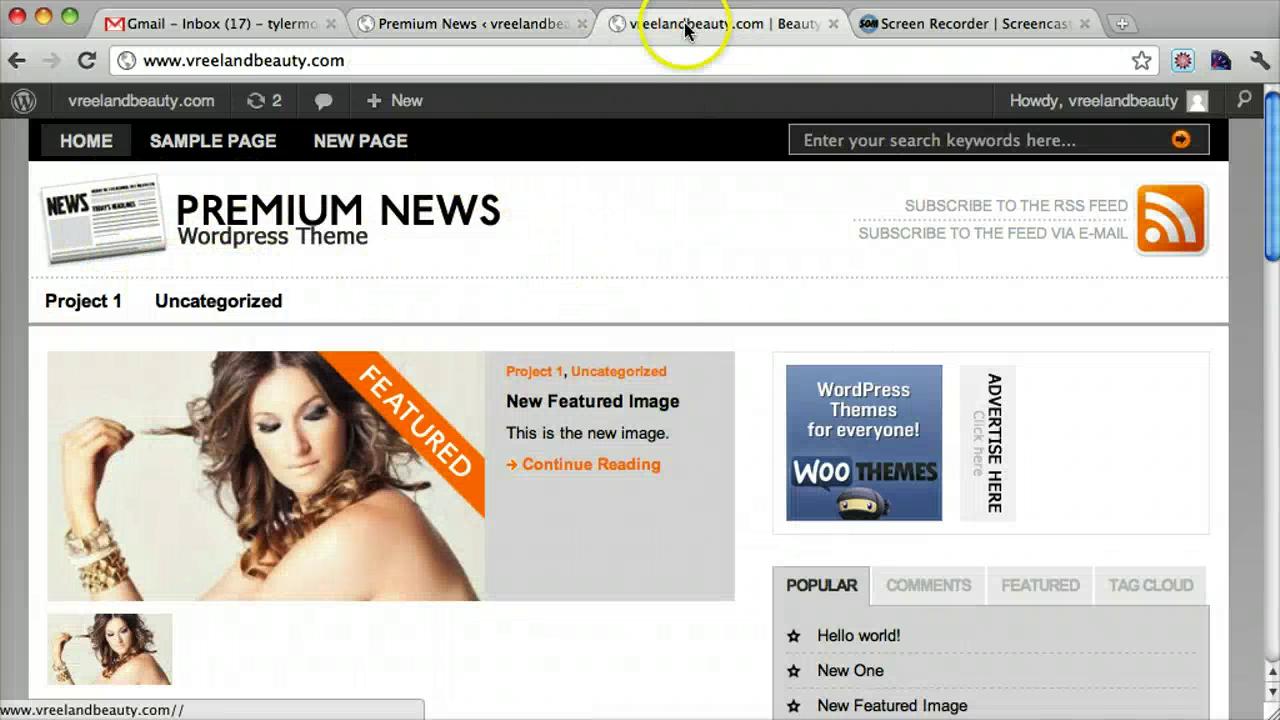
pyautogui.click(483, 26)
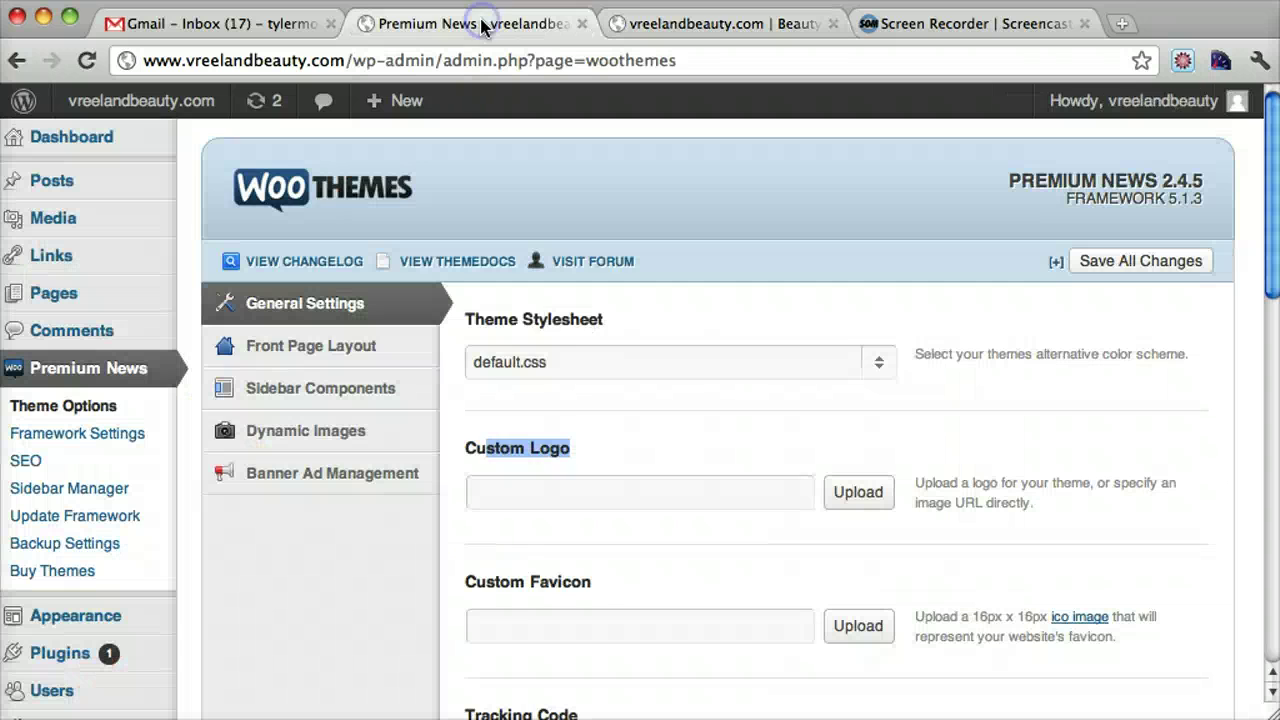
pyautogui.click(446, 519)
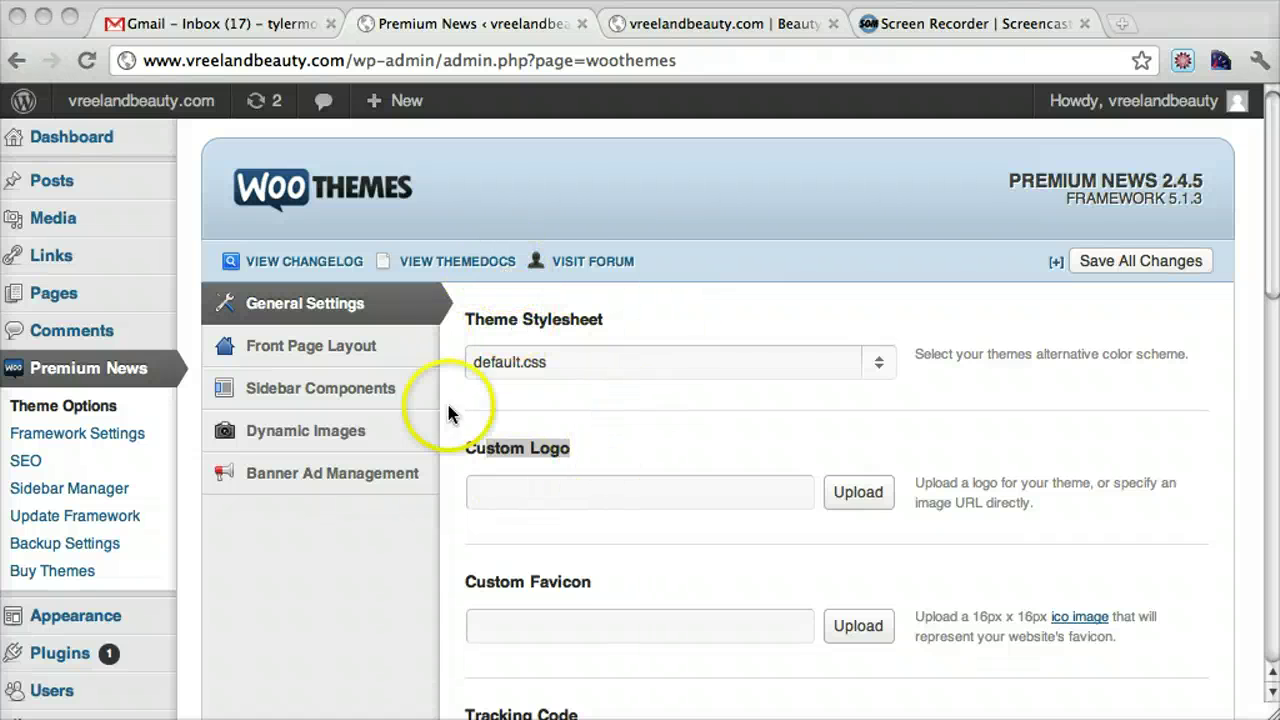
pyautogui.click(77, 378)
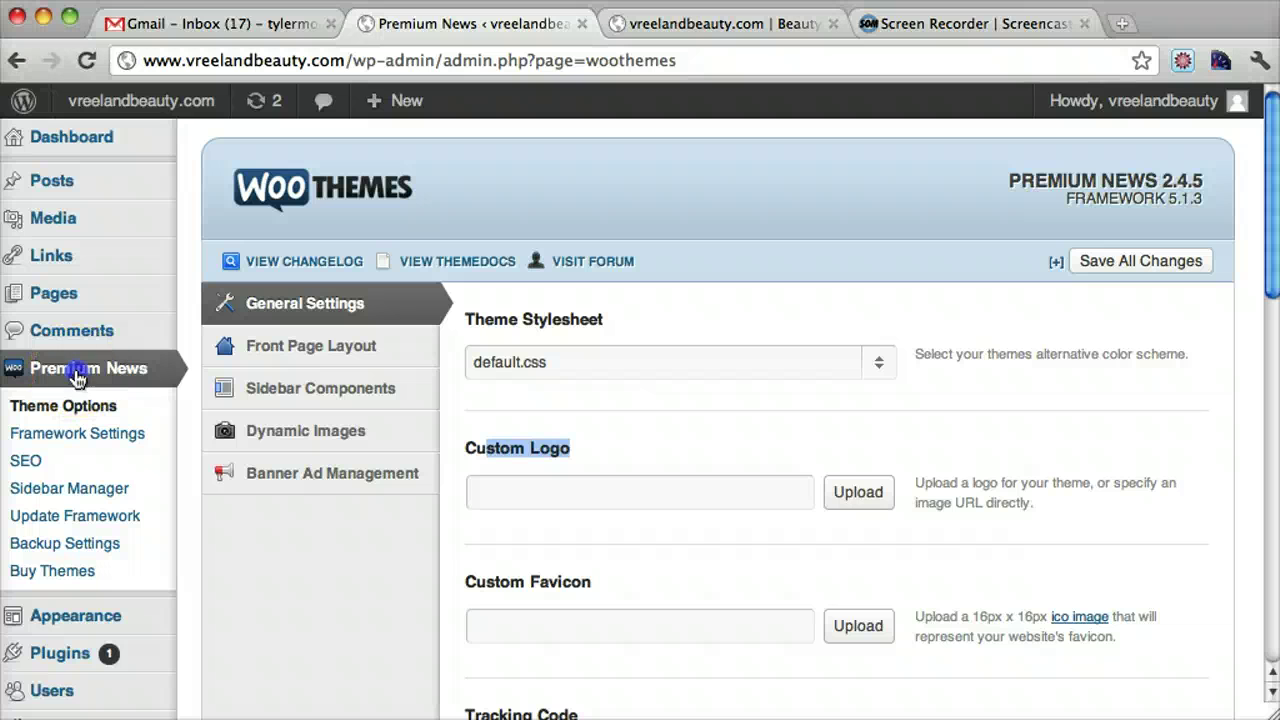
pyautogui.click(468, 264)
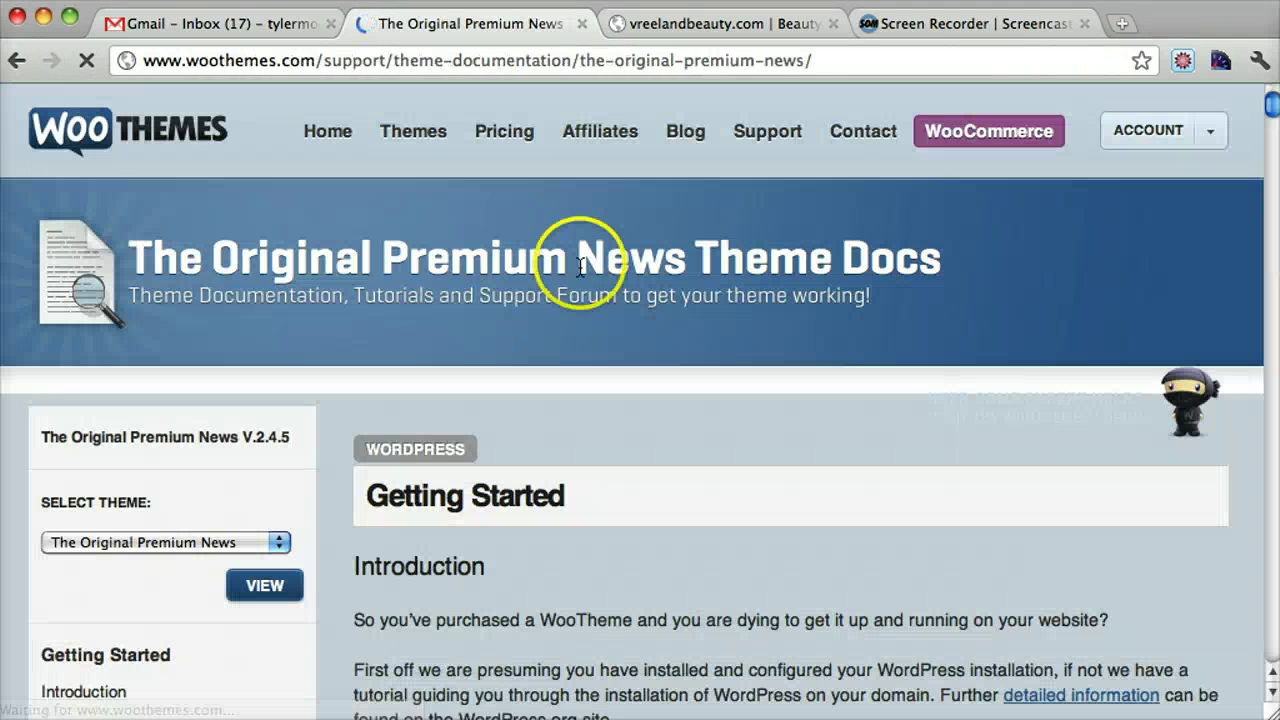
pyautogui.scroll(-10, 933, 337)
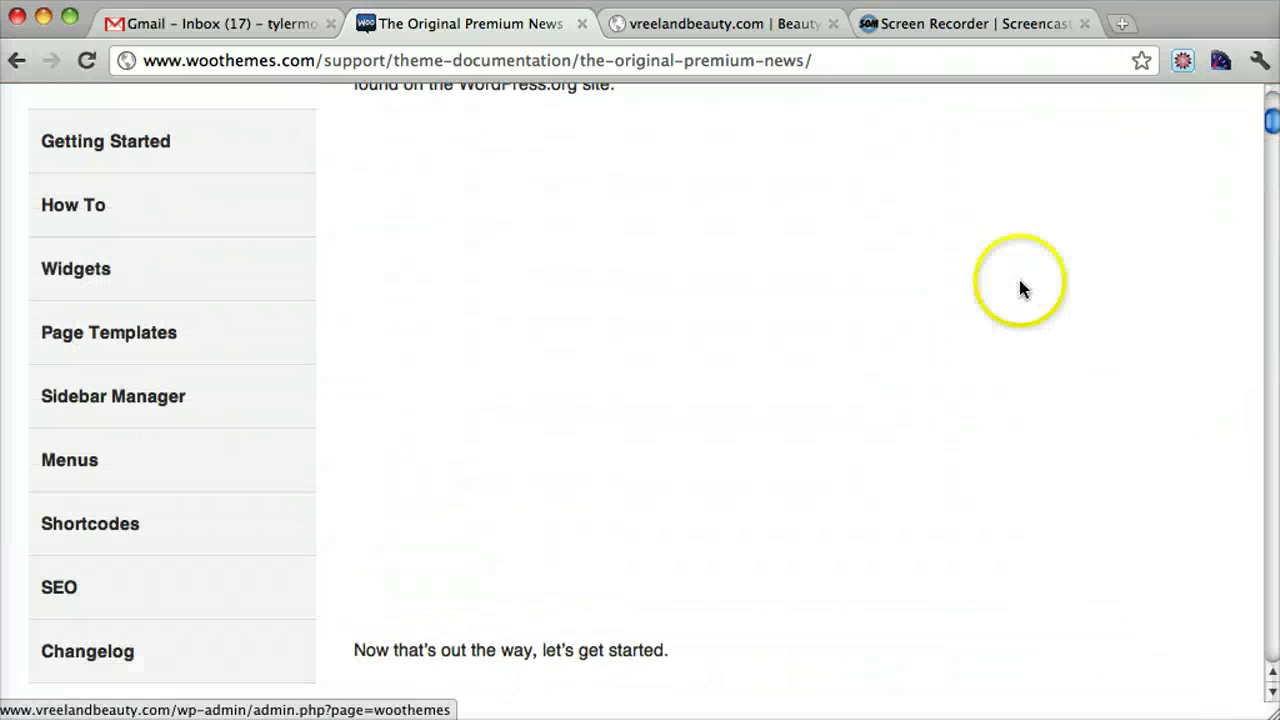
pyautogui.scroll(-5, 1020, 285)
pyautogui.scroll(5, 1018, 287)
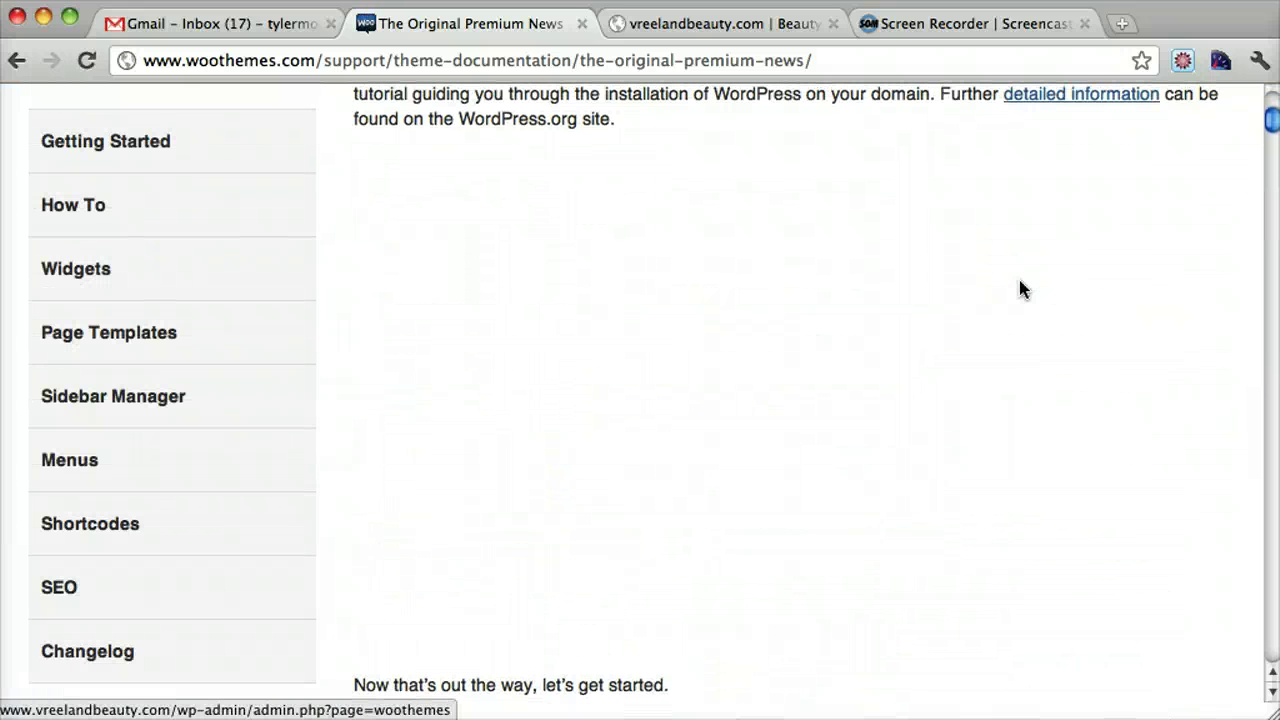
pyautogui.scroll(-5, 845, 345)
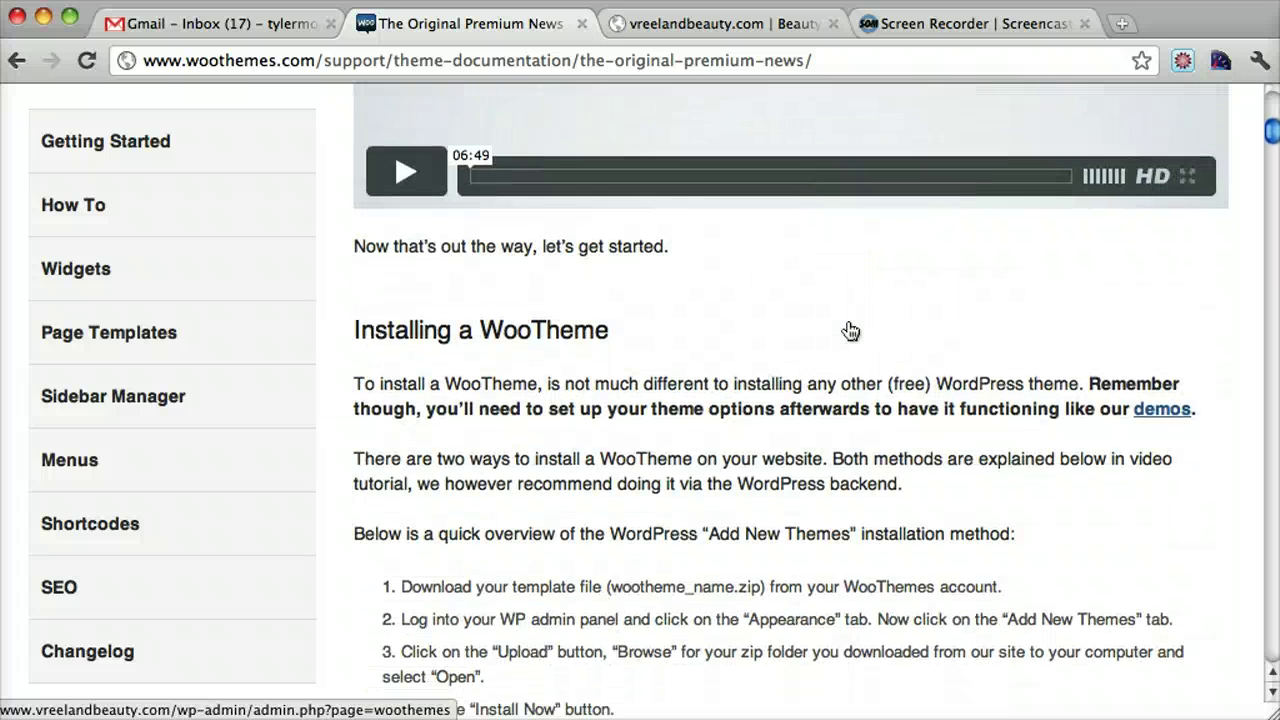
pyautogui.scroll(5, 586, 529)
pyautogui.scroll(8, 578, 532)
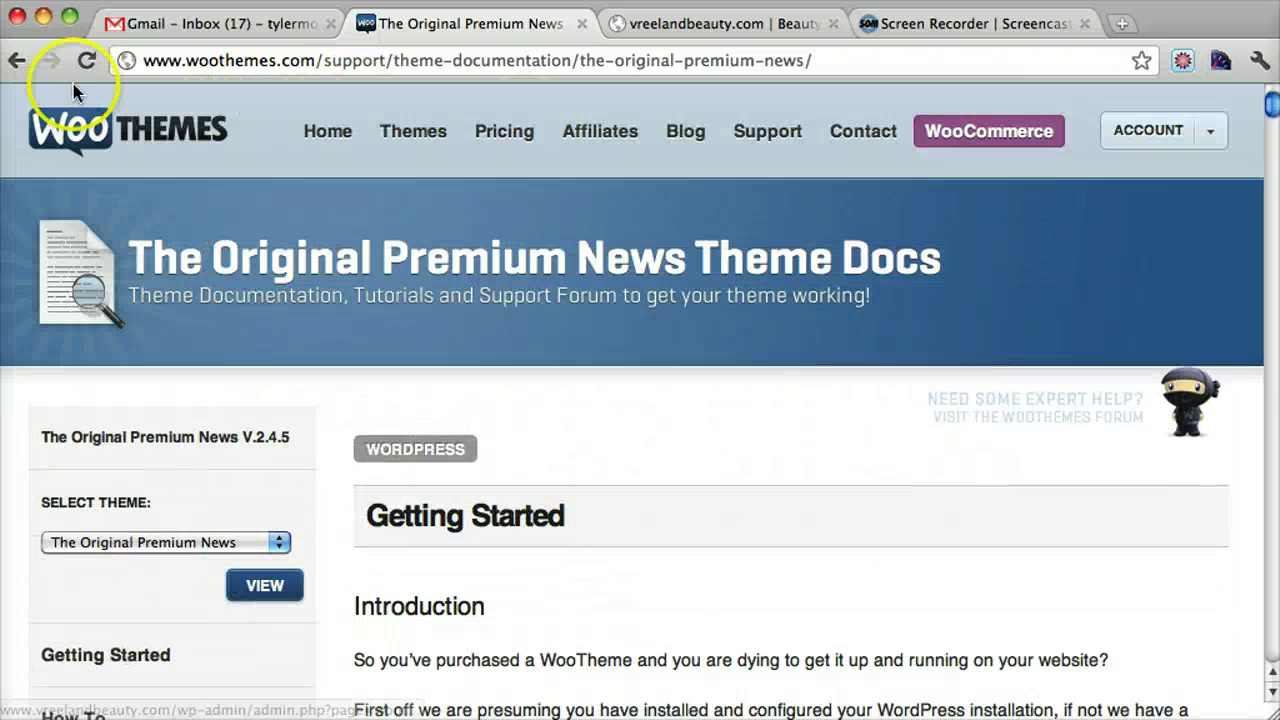
pyautogui.click(12, 64)
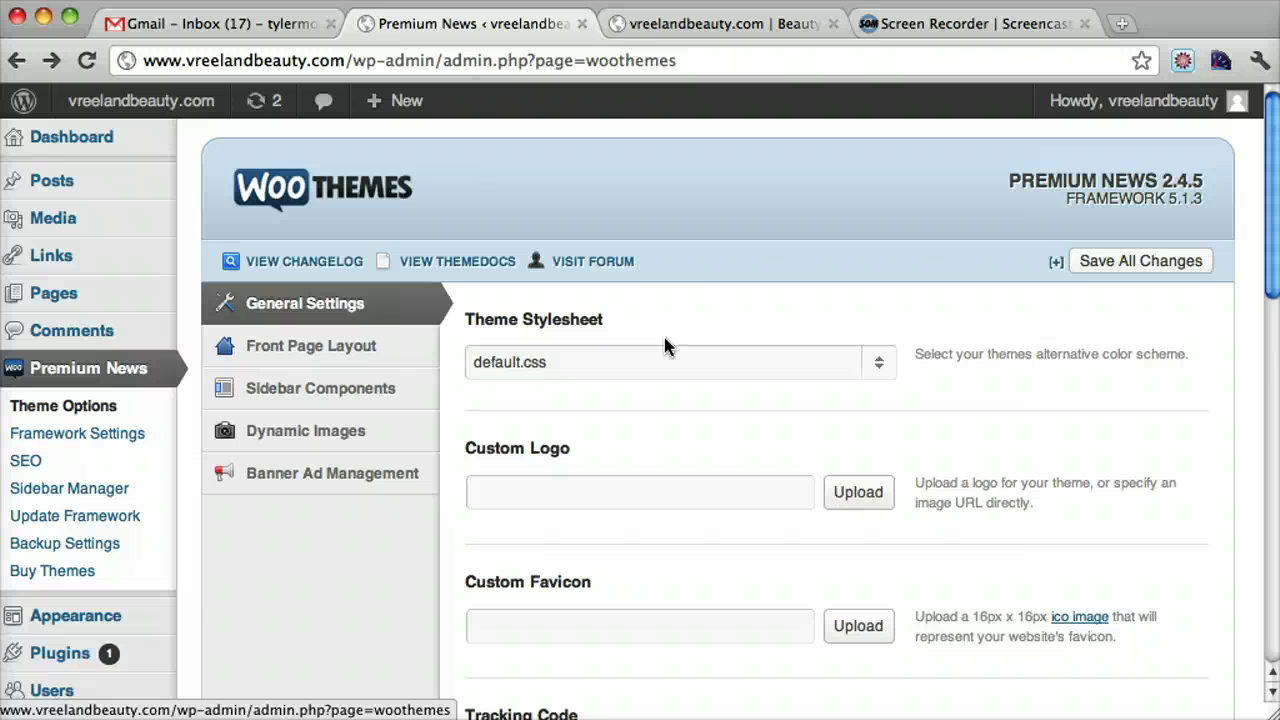
pyautogui.click(697, 22)
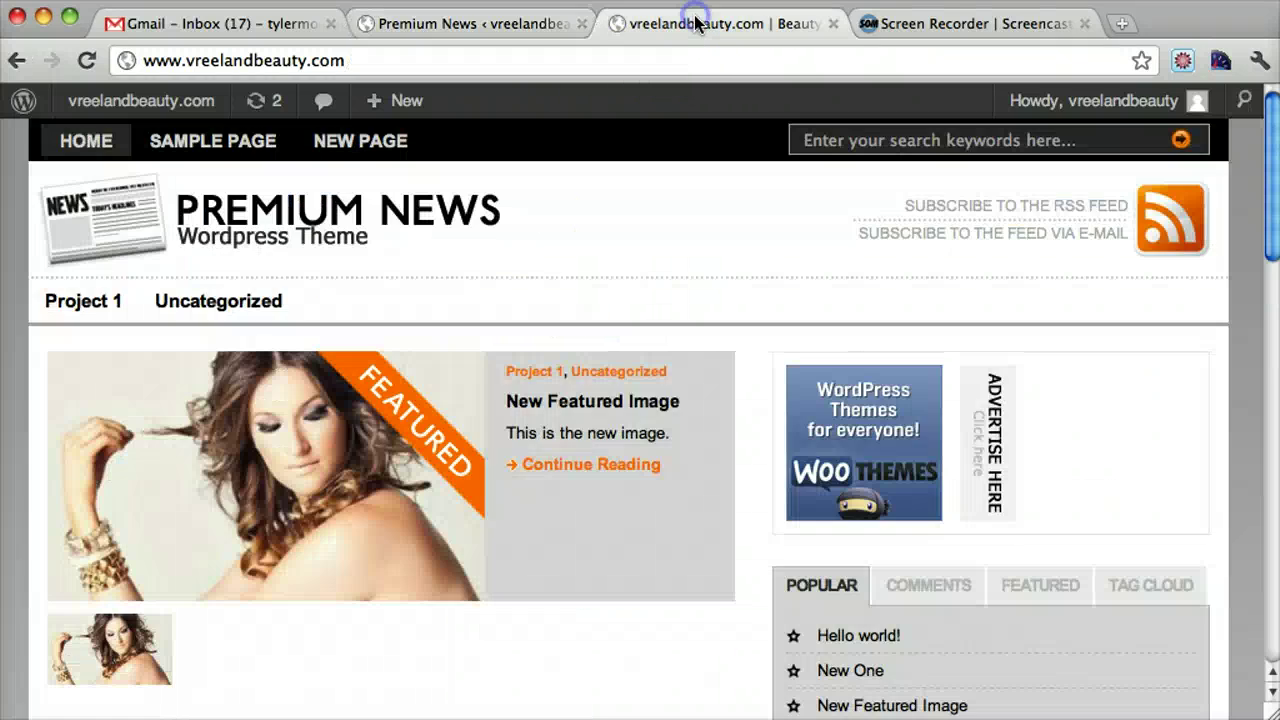
pyautogui.scroll(-10, 928, 283)
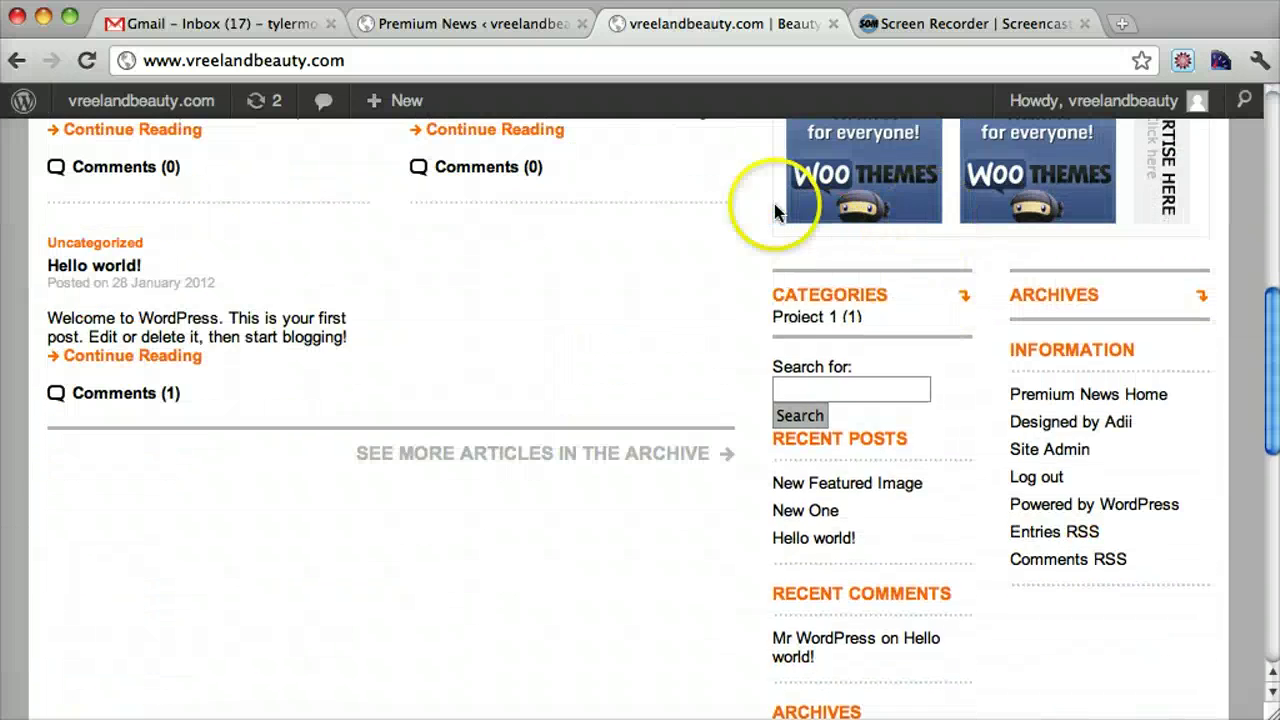
pyautogui.scroll(-3, 884, 450)
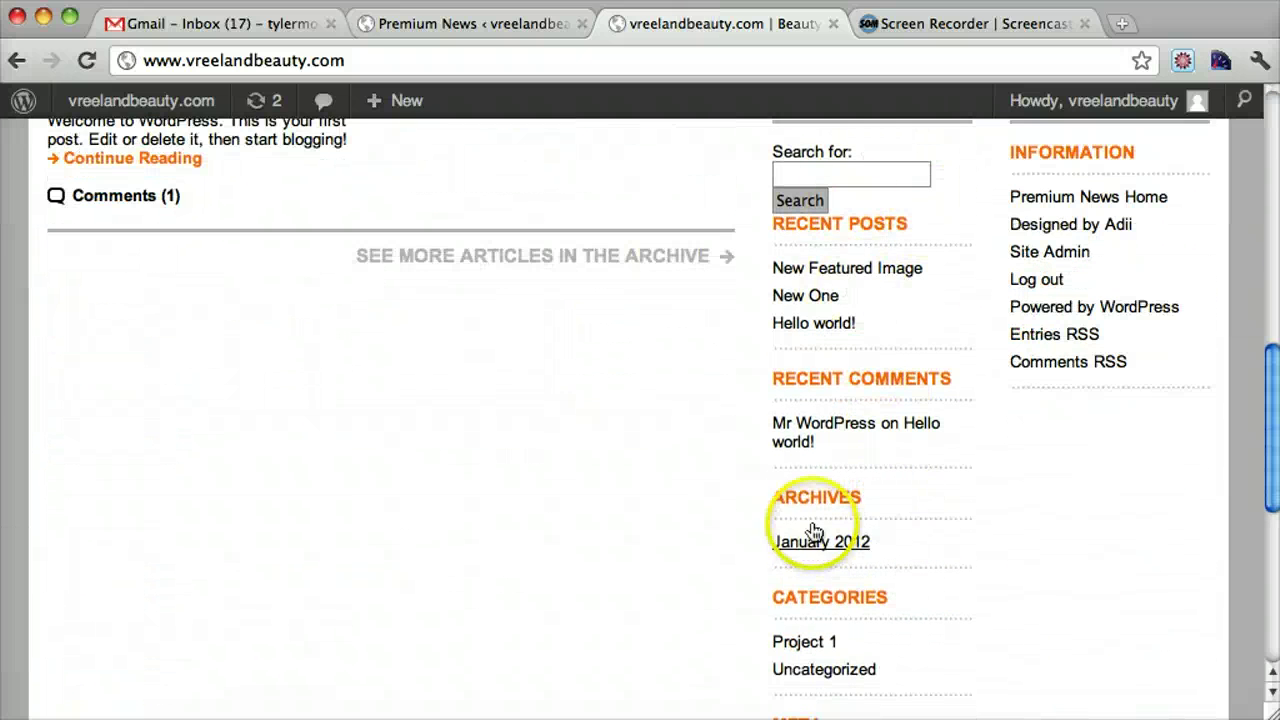
pyautogui.scroll(-5, 823, 562)
pyautogui.scroll(12, 1150, 305)
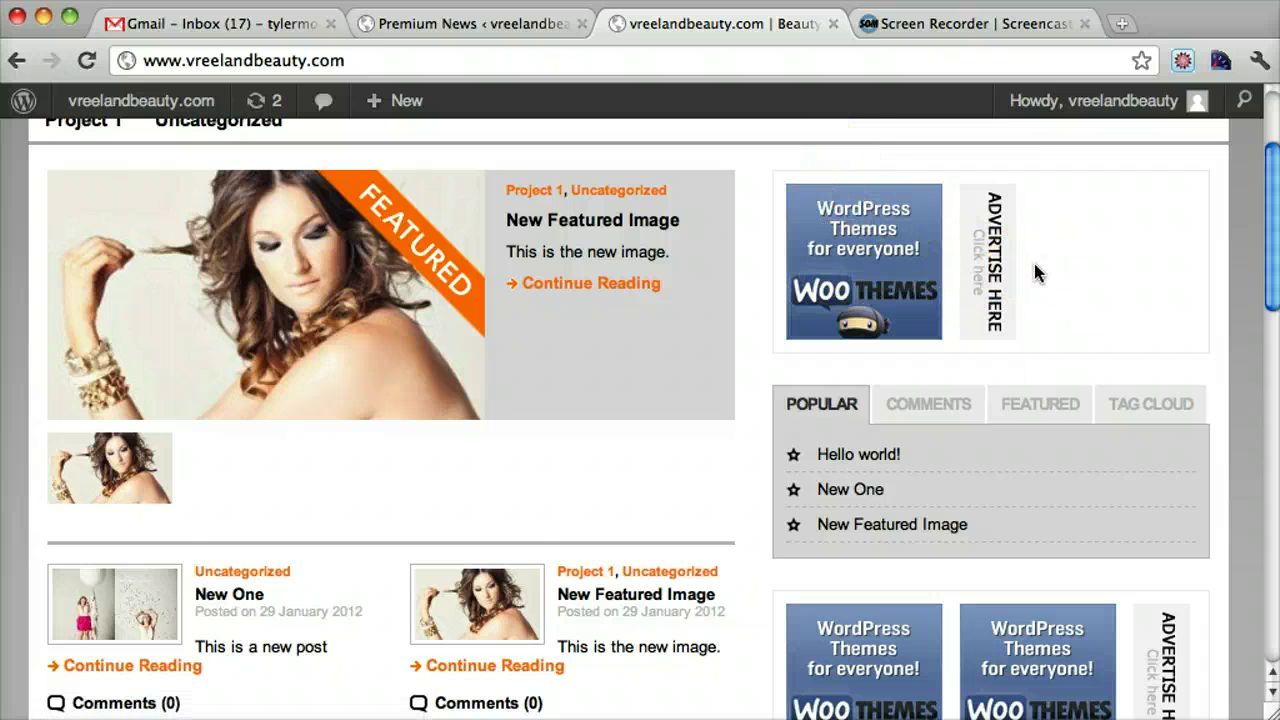
pyautogui.scroll(-5, 1034, 268)
pyautogui.scroll(5, 1034, 270)
pyautogui.click(888, 282)
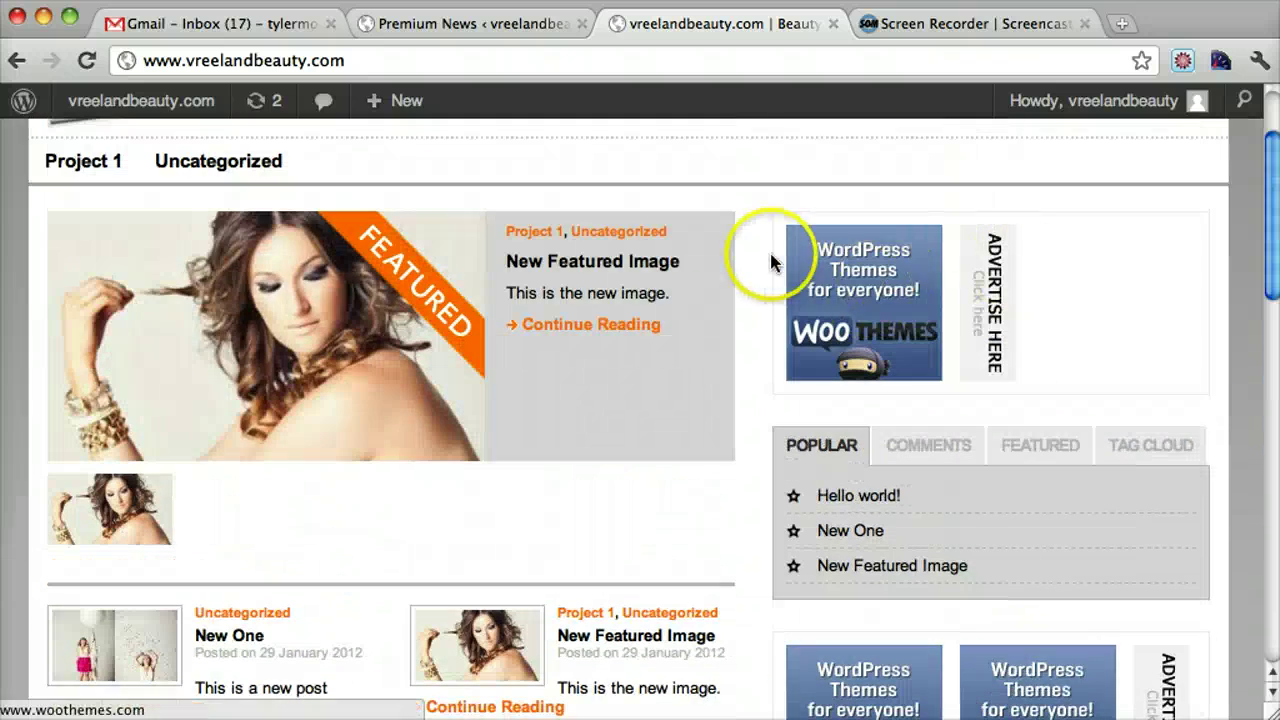
# - Open Banner Ad Management in the Premium News theme options
pyautogui.click(455, 22)
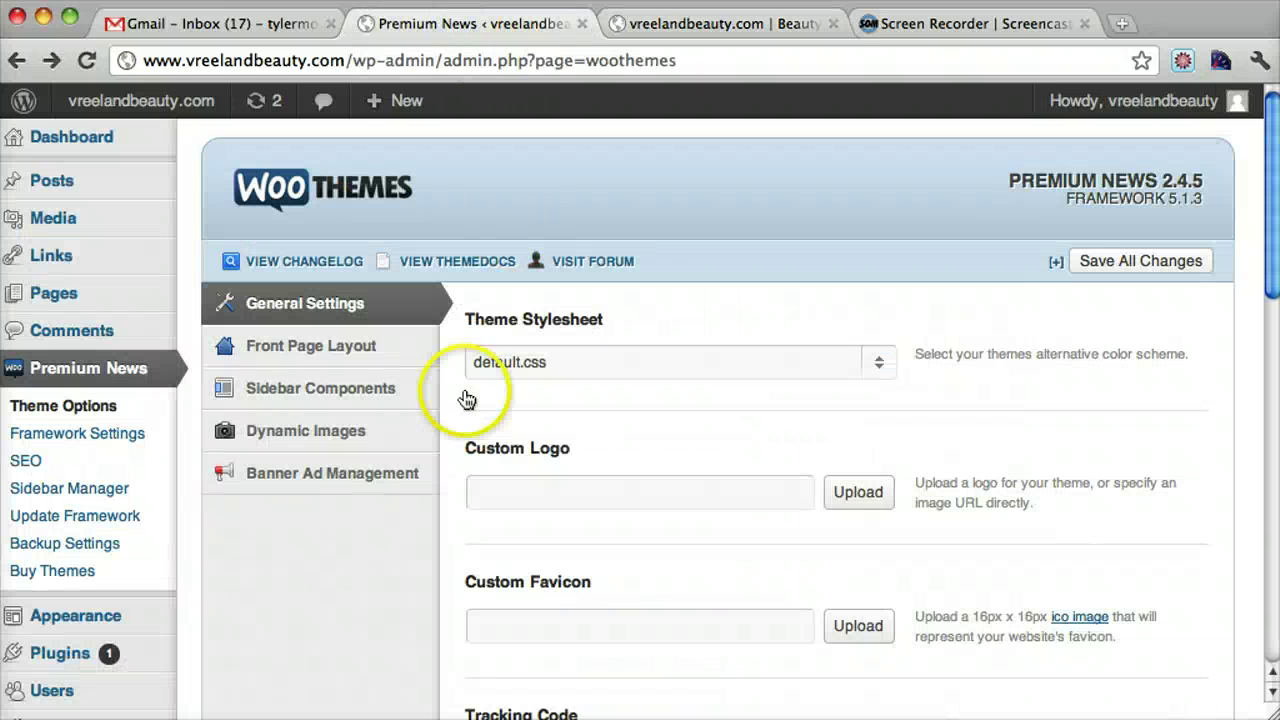
pyautogui.click(333, 487)
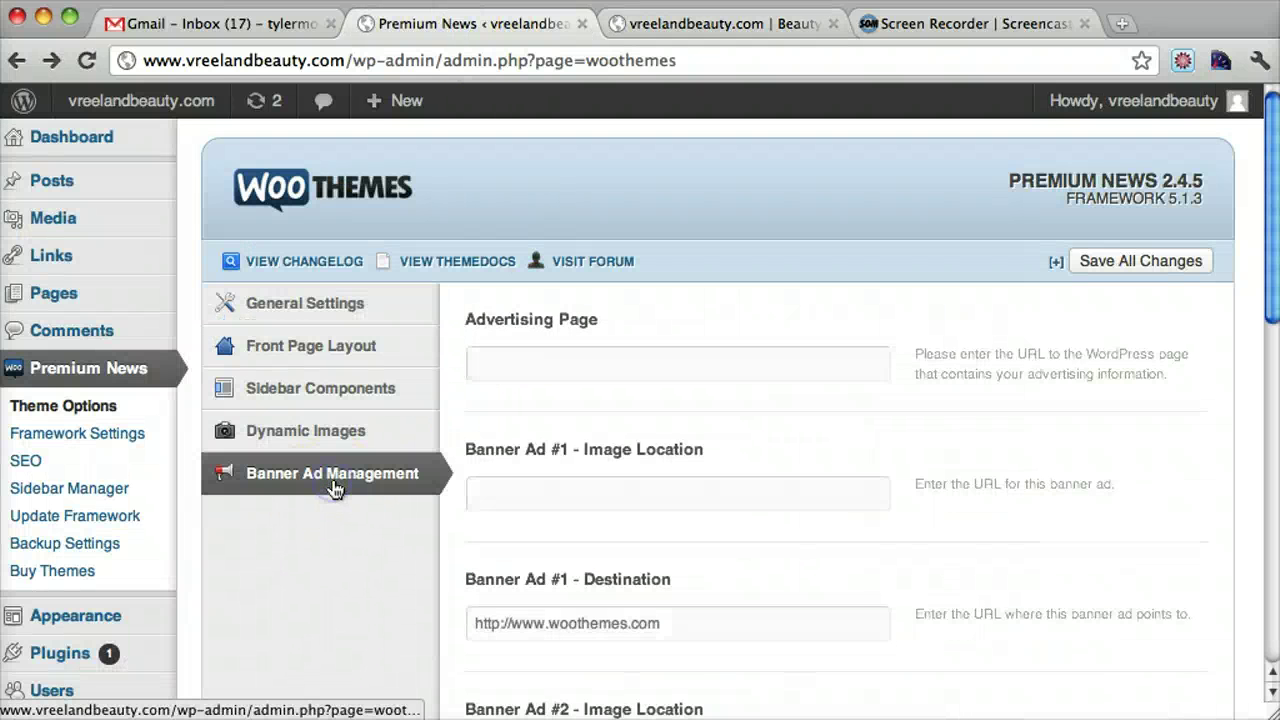
pyautogui.click(702, 405)
pyautogui.scroll(-5, 703, 411)
pyautogui.scroll(3, 703, 411)
pyautogui.scroll(2, 702, 412)
pyautogui.click(700, 363)
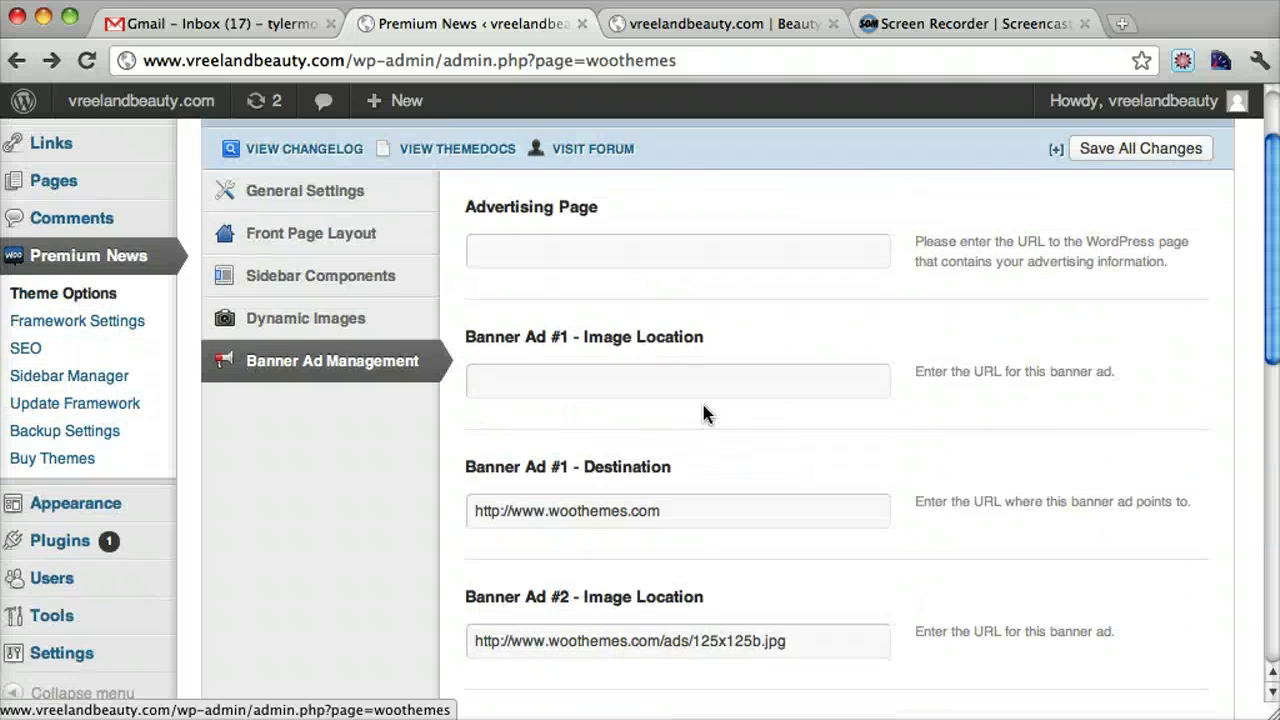
pyautogui.click(629, 591)
pyautogui.click(634, 471)
pyautogui.scroll(-5, 634, 471)
pyautogui.scroll(5, 636, 471)
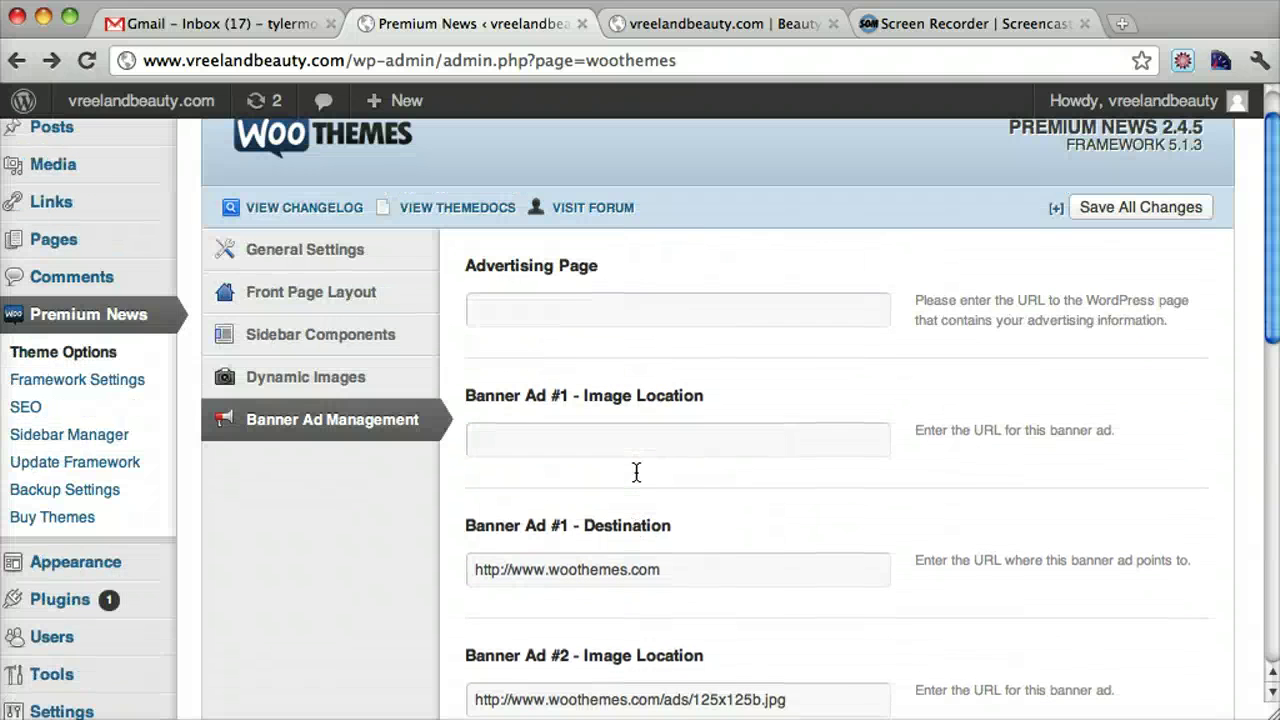
# - Enter test text as the Advertising Page address and save all banner ad settings
pyautogui.click(609, 314)
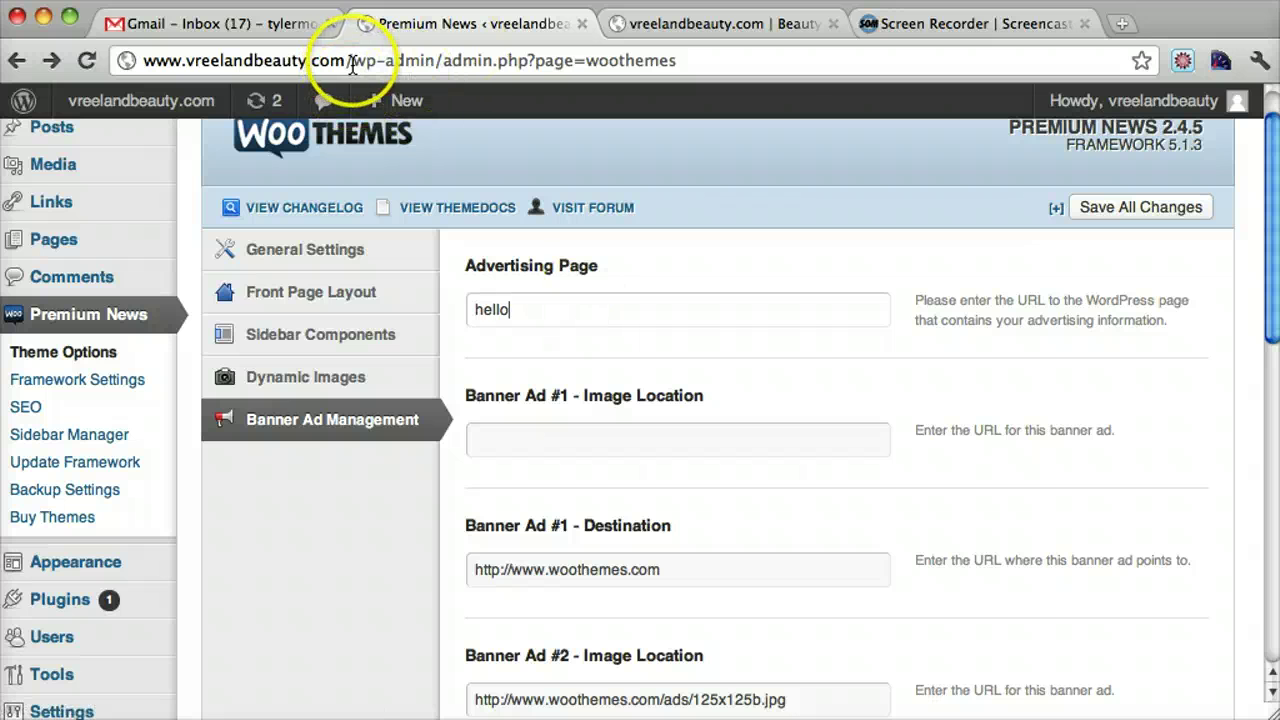
pyautogui.scroll(-2, 655, 280)
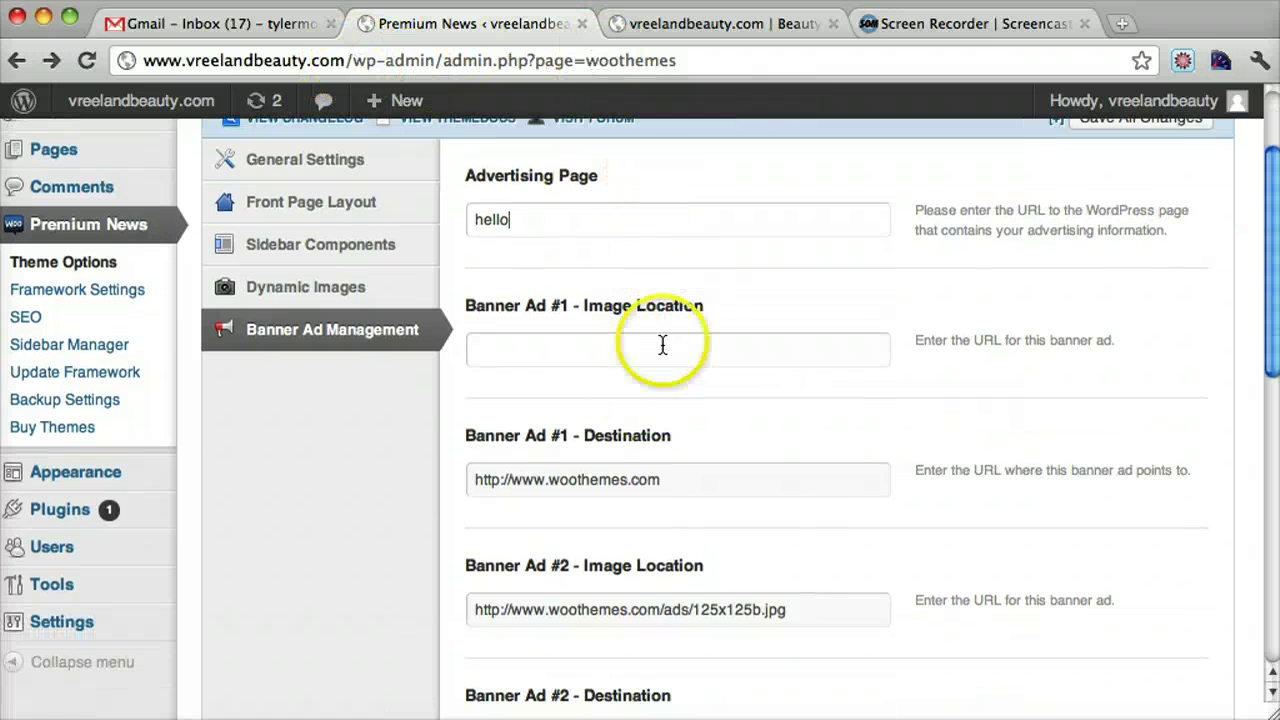
pyautogui.scroll(-3, 720, 490)
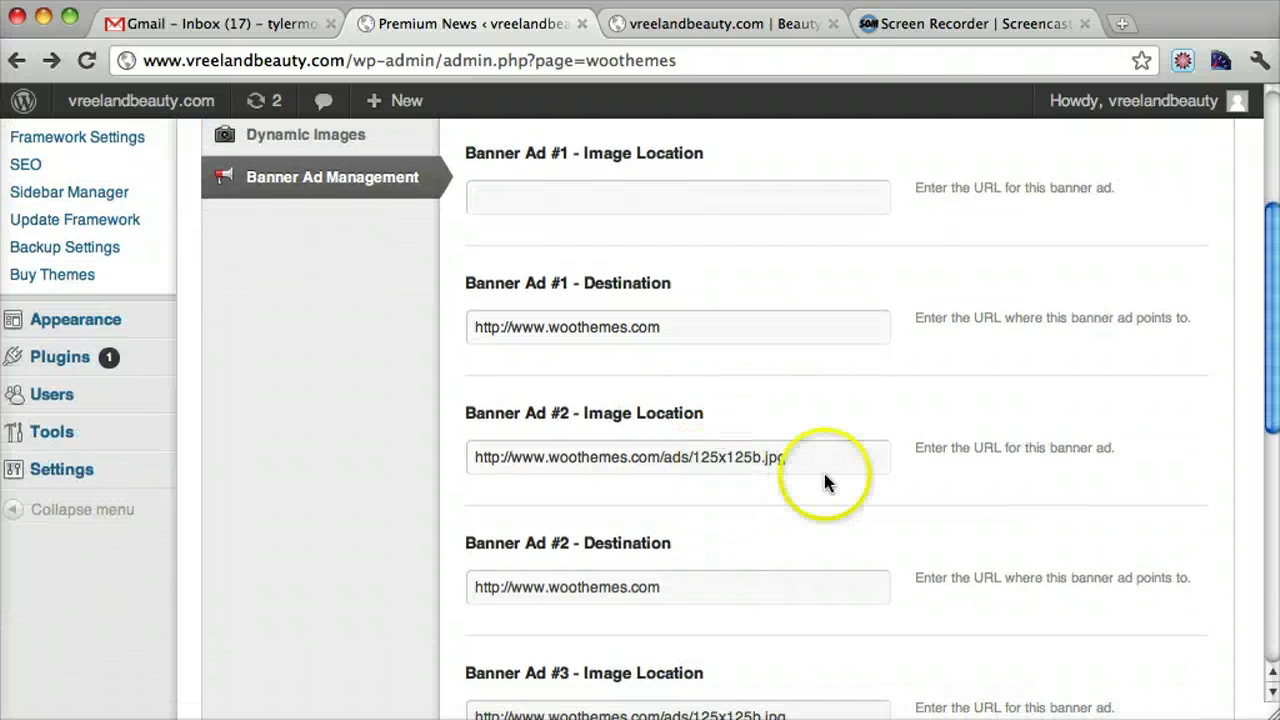
pyautogui.scroll(-4, 725, 667)
pyautogui.scroll(-6, 727, 665)
pyautogui.click(1093, 640)
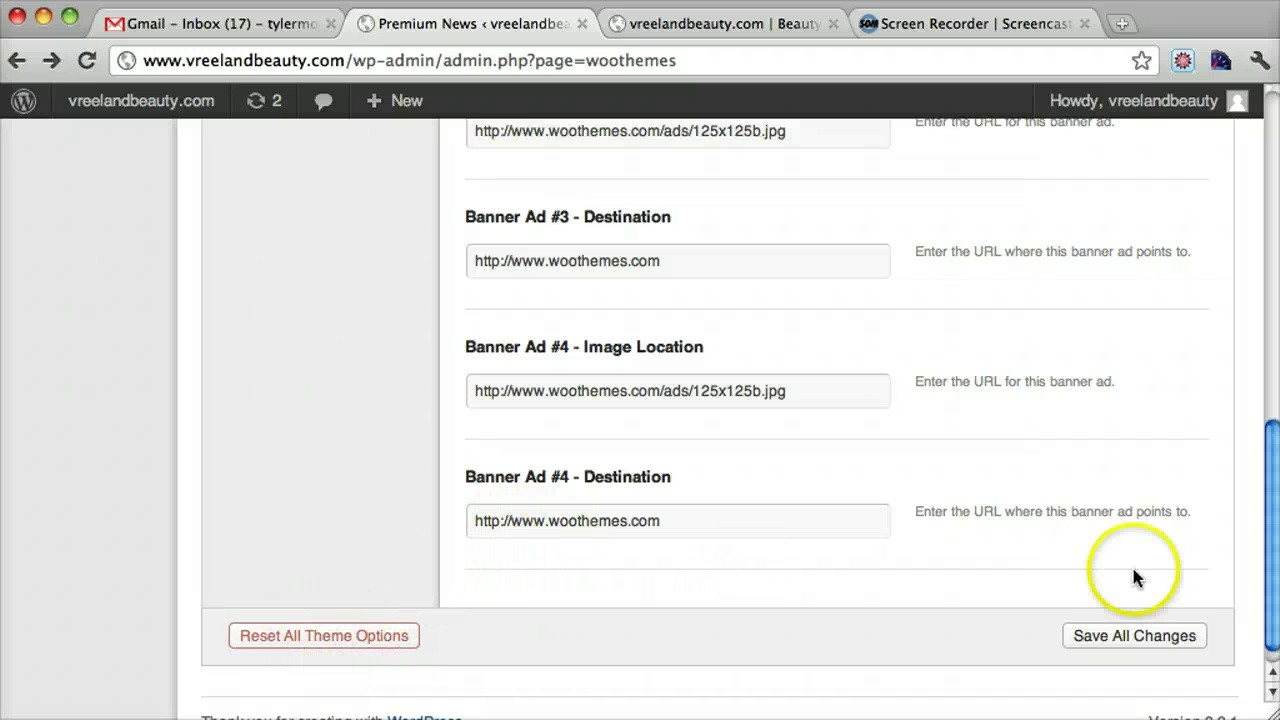
# - Clear the test text so the Advertising Page address is empty
pyautogui.scroll(10, 934, 595)
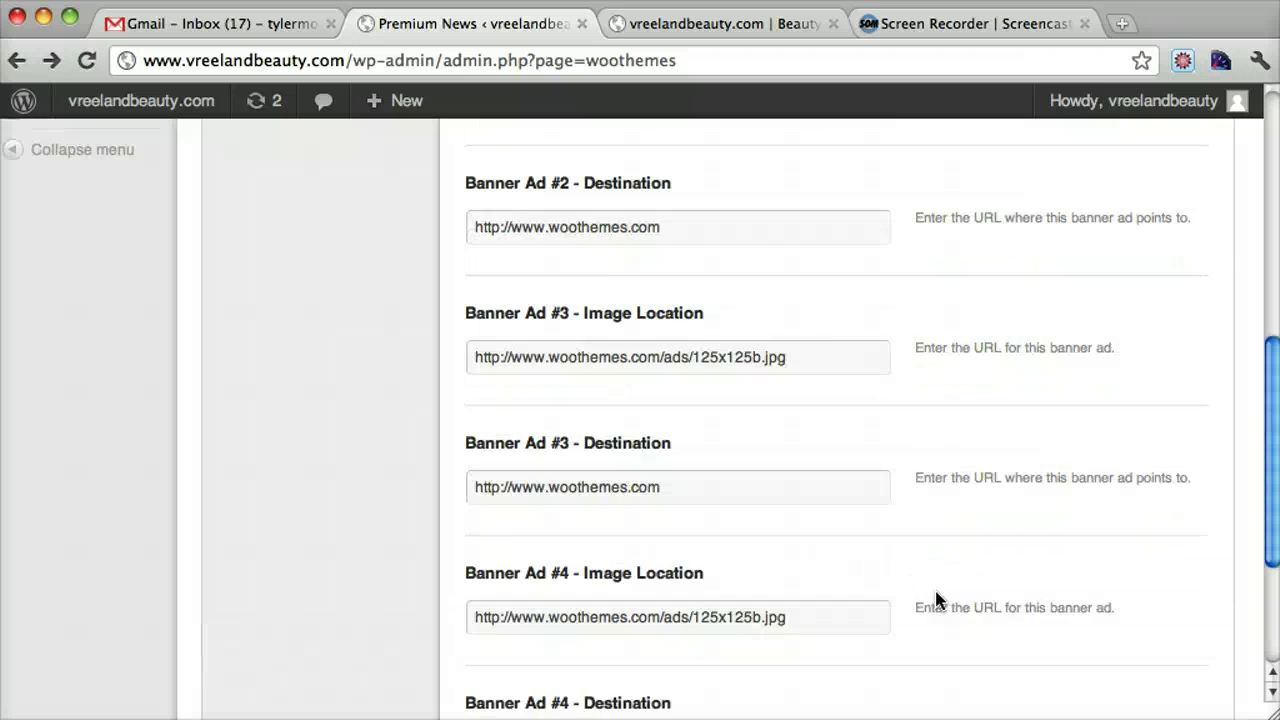
pyautogui.scroll(2, 937, 598)
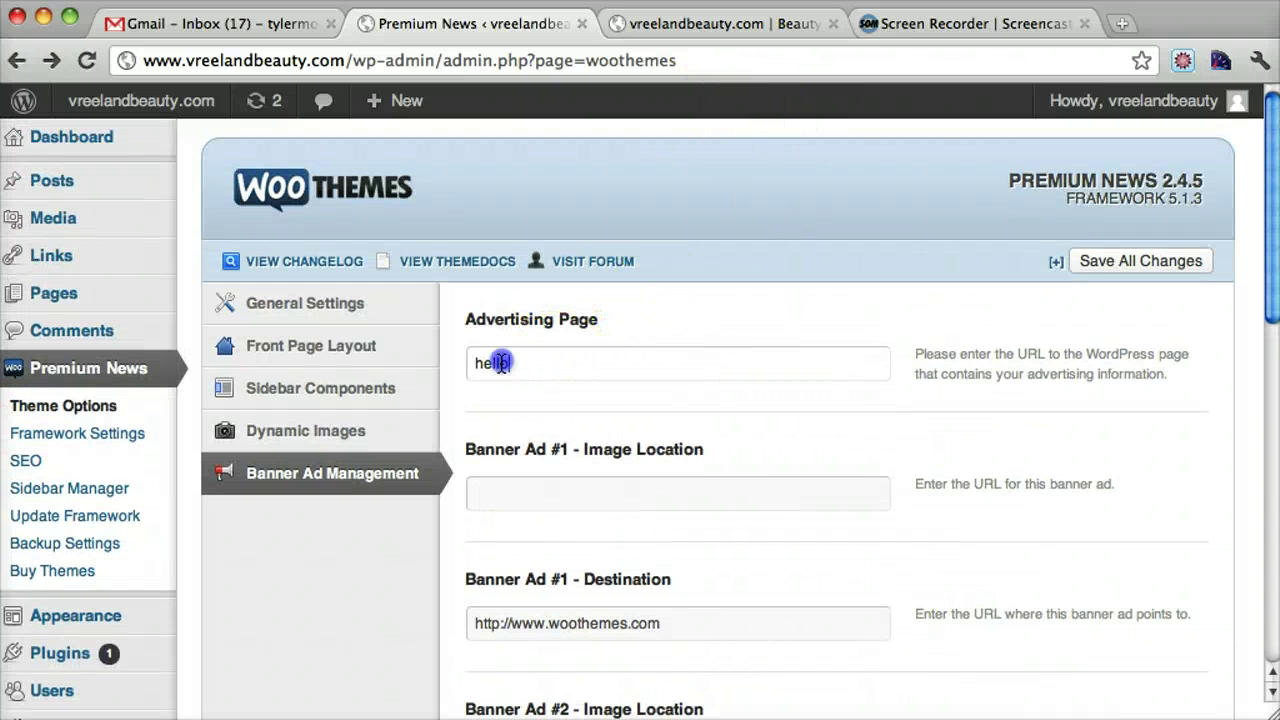
pyautogui.press('super+a')
pyautogui.press('BackSpace')
# - Check the front page's sidebar banner ads, then return to Banner Ad Management
pyautogui.click(686, 25)
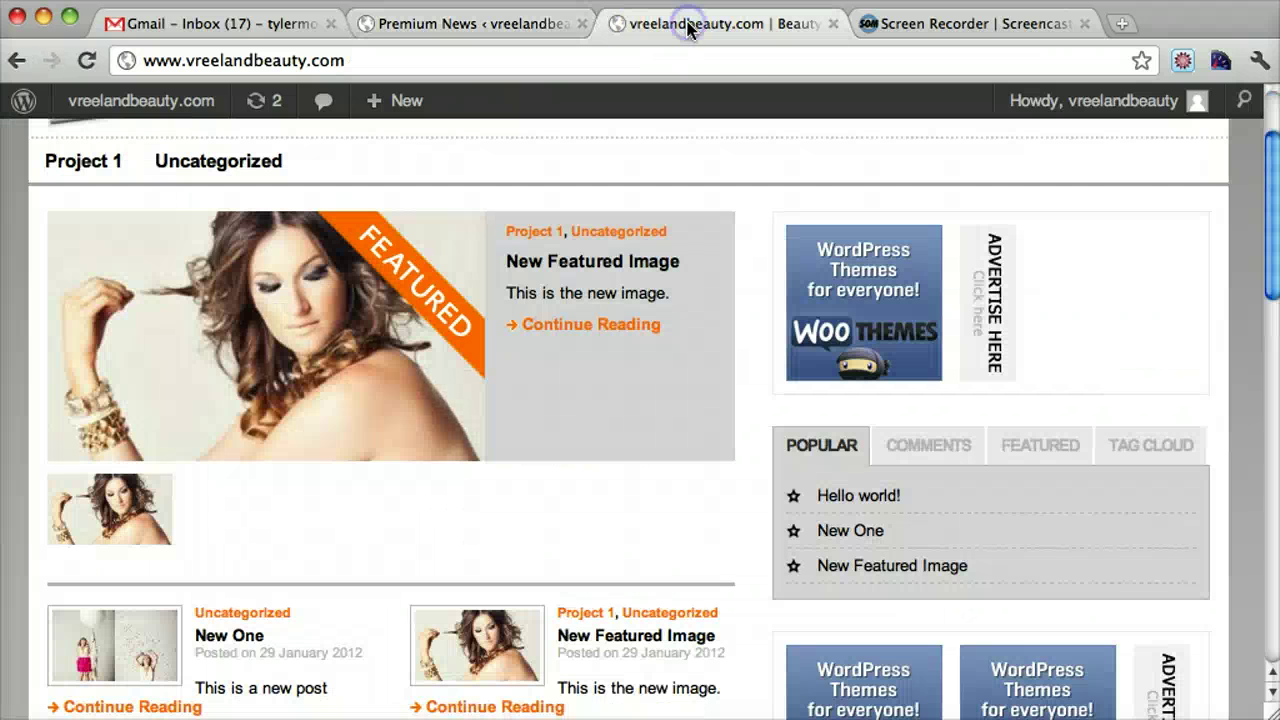
pyautogui.scroll(-3, 1040, 300)
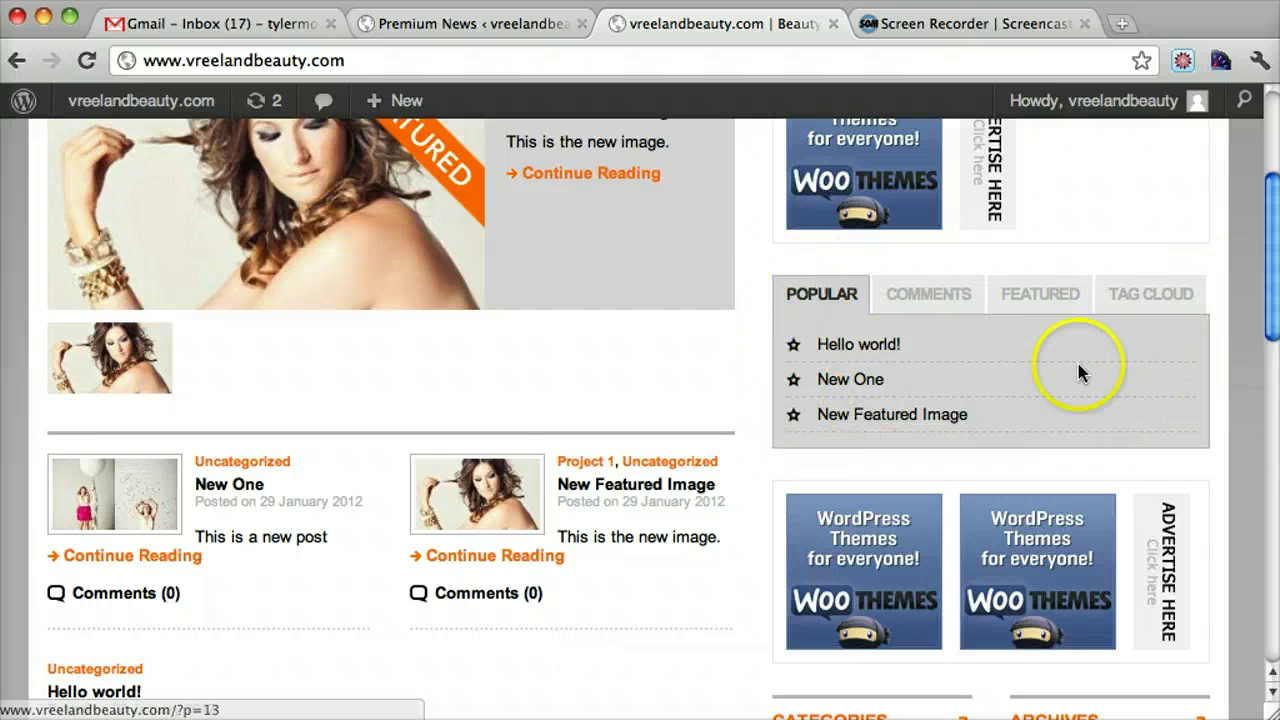
pyautogui.scroll(-5, 1037, 346)
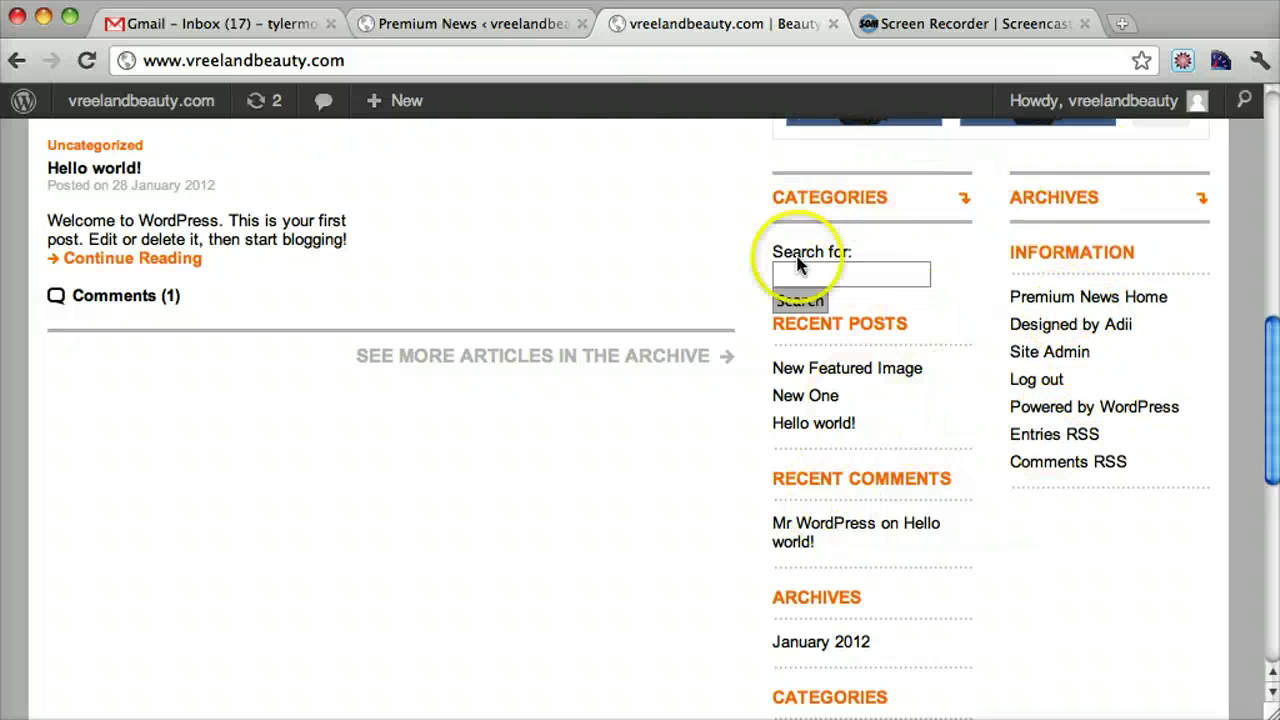
pyautogui.click(480, 28)
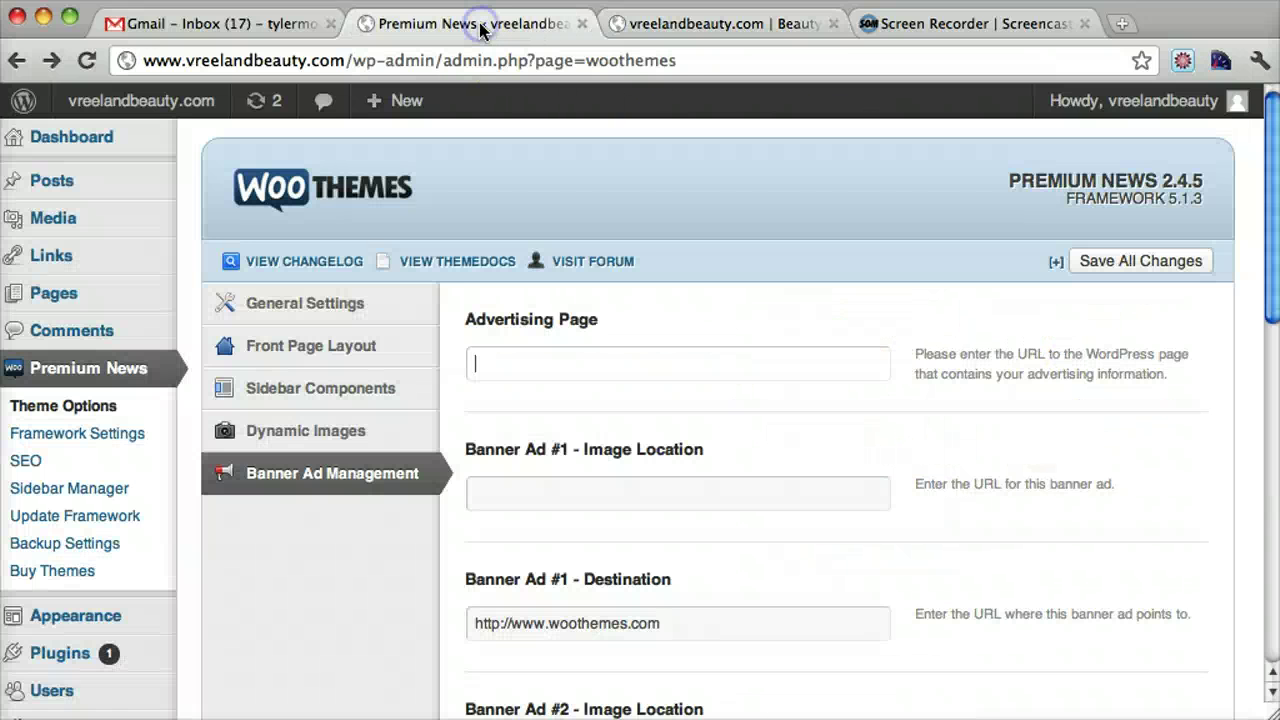
pyautogui.scroll(-3, 380, 360)
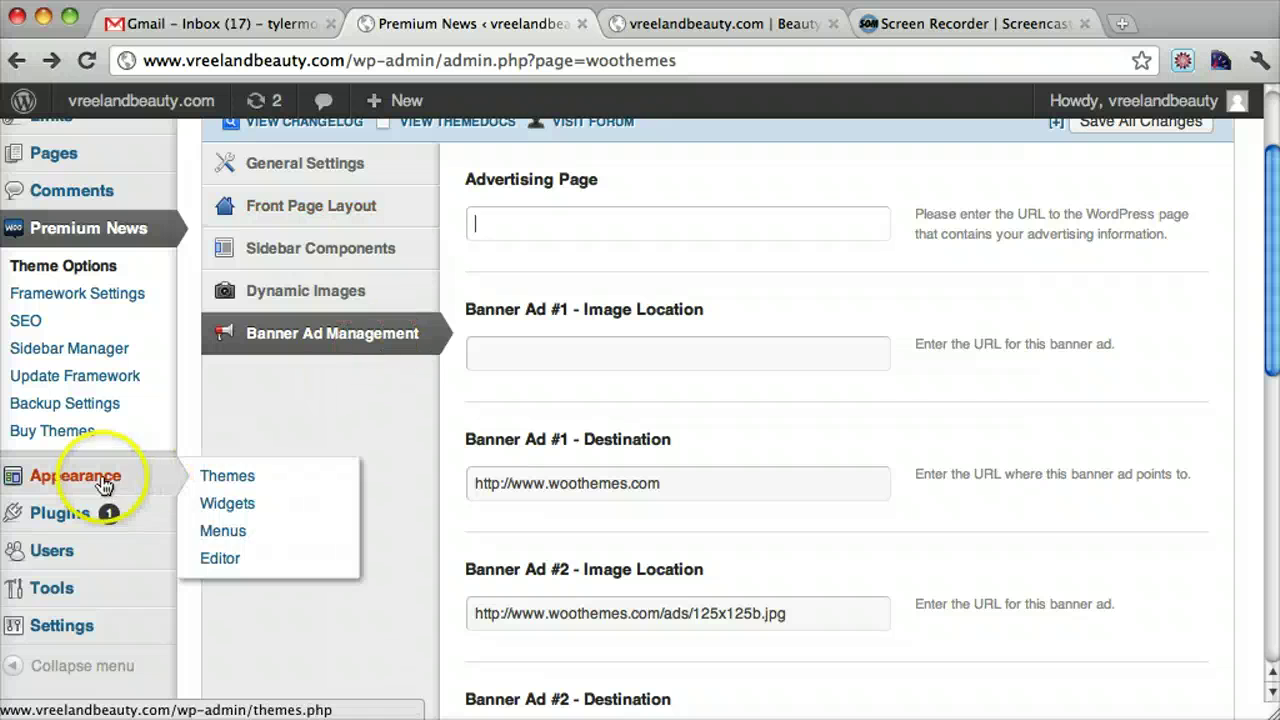
# - Add a Black Studio TinyMCE widget to the Primary sidebar on the Widgets page
pyautogui.moveTo(110, 476)
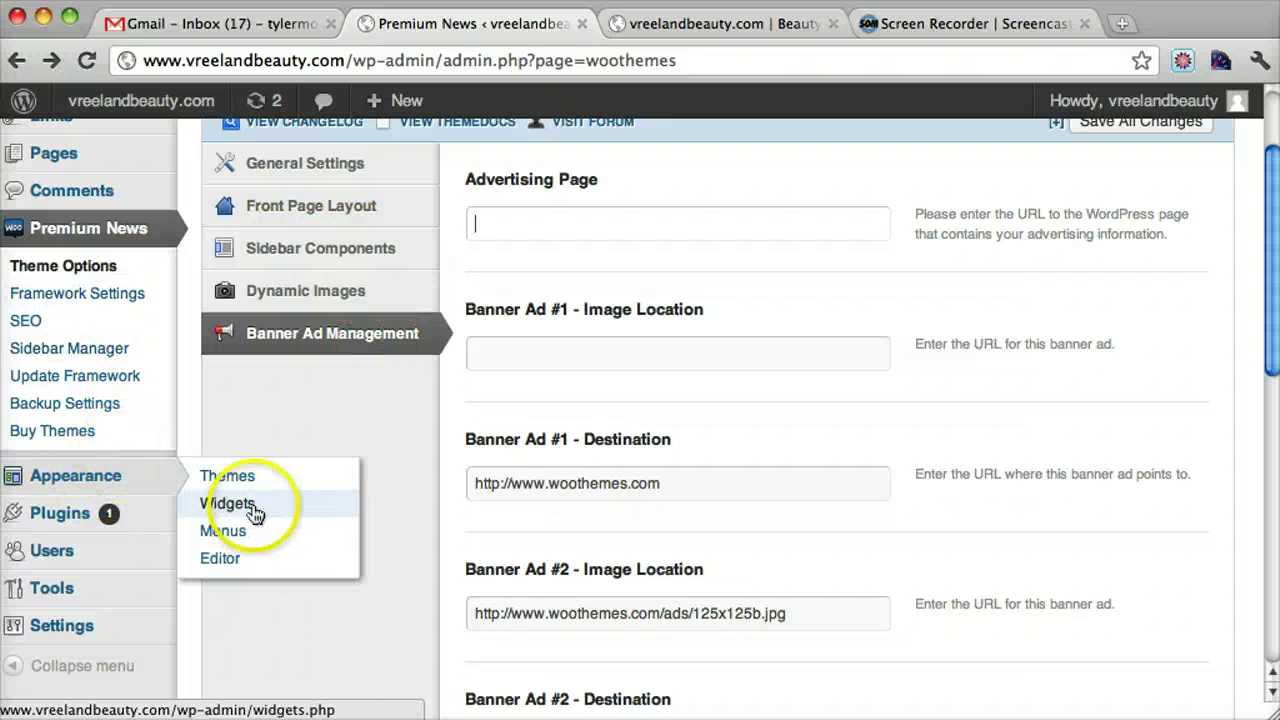
pyautogui.click(257, 515)
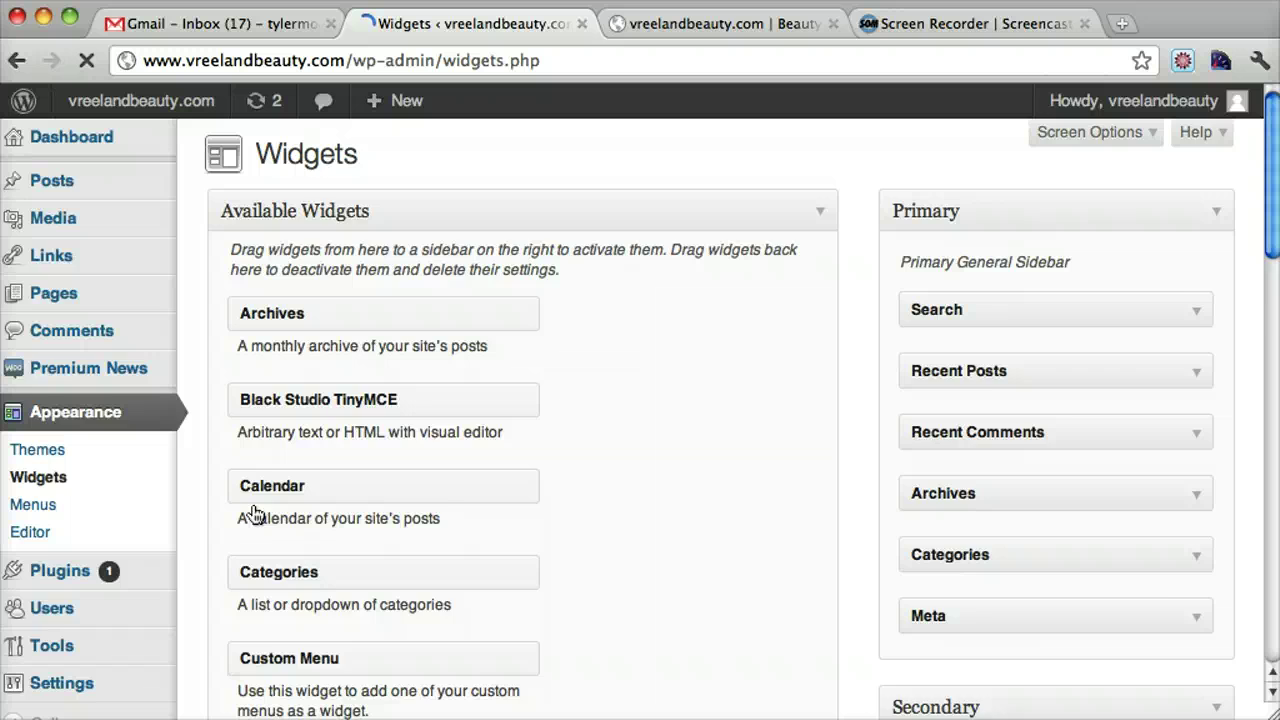
pyautogui.click(717, 397)
pyautogui.scroll(-3, 717, 397)
pyautogui.scroll(3, 717, 397)
pyautogui.scroll(-3, 717, 397)
pyautogui.scroll(3, 717, 397)
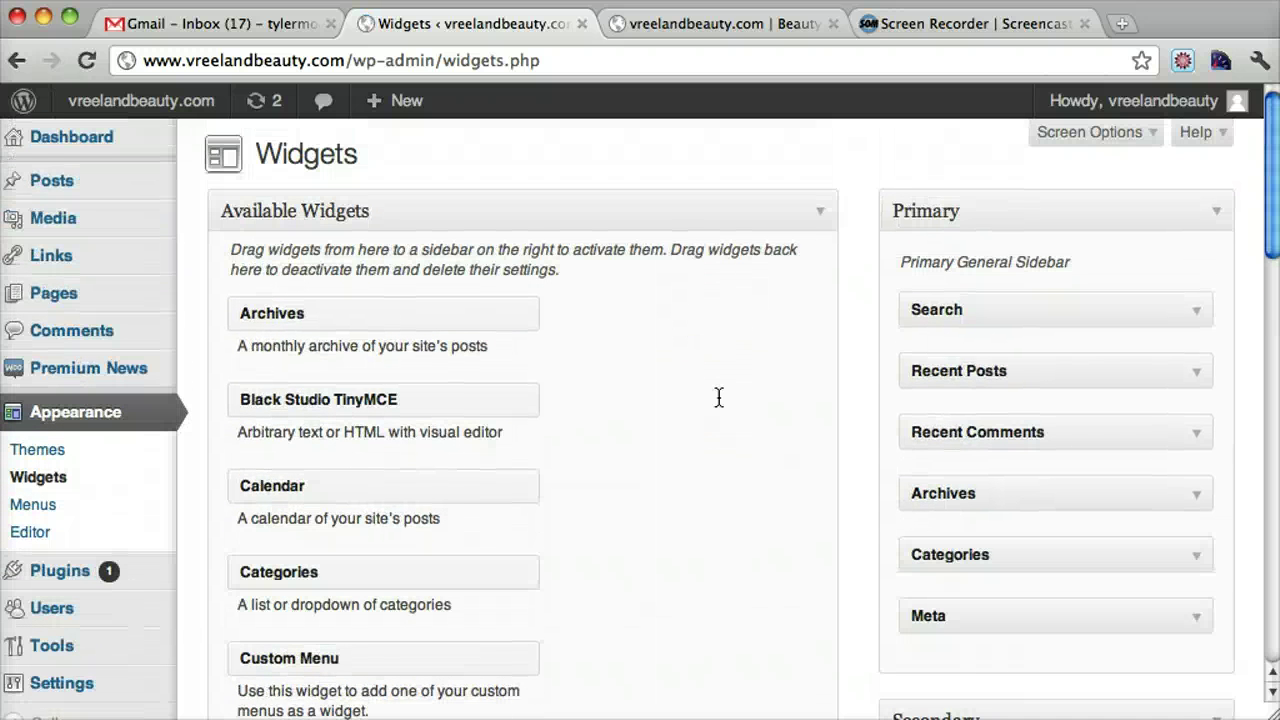
pyautogui.scroll(-1, 717, 397)
pyautogui.moveTo(358, 390); pyautogui.dragTo(977, 486)
pyautogui.scroll(-5, 978, 486)
# - Title the widget 'Hello', write its text, and make 'is a sidebar' a bold Heading 2
pyautogui.click(690, 521)
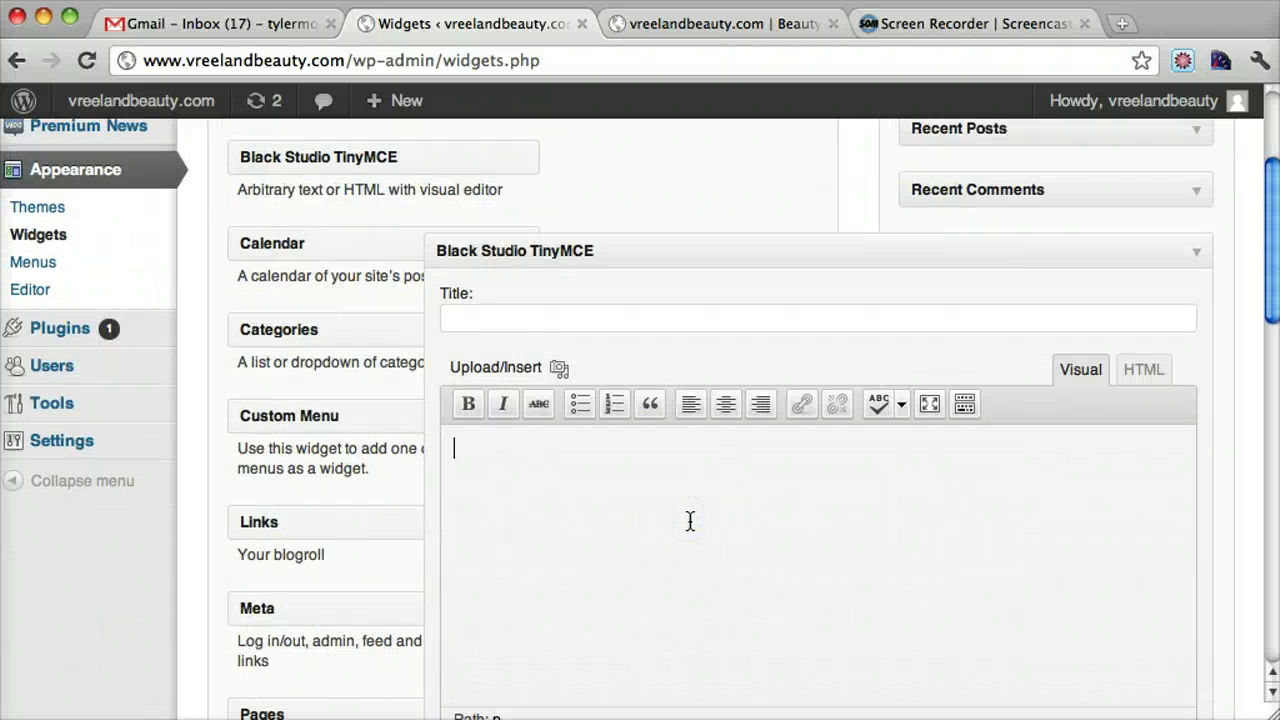
pyautogui.click(499, 326)
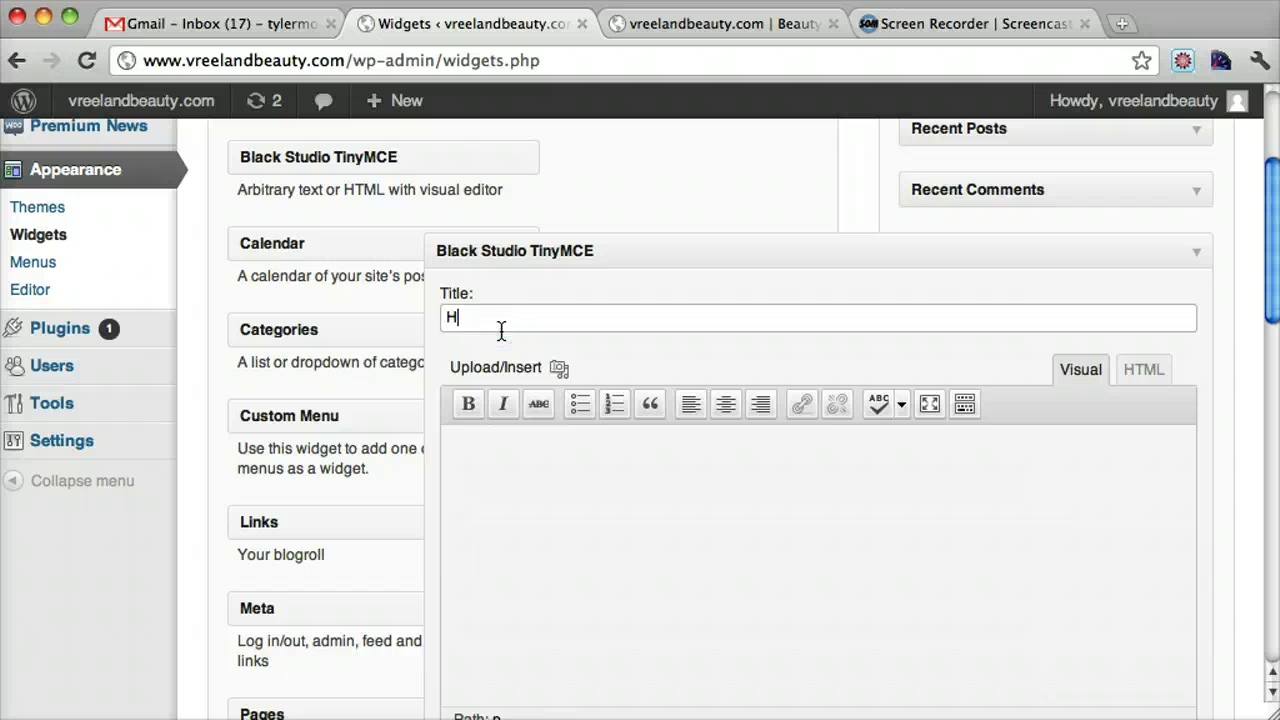
pyautogui.click(619, 487)
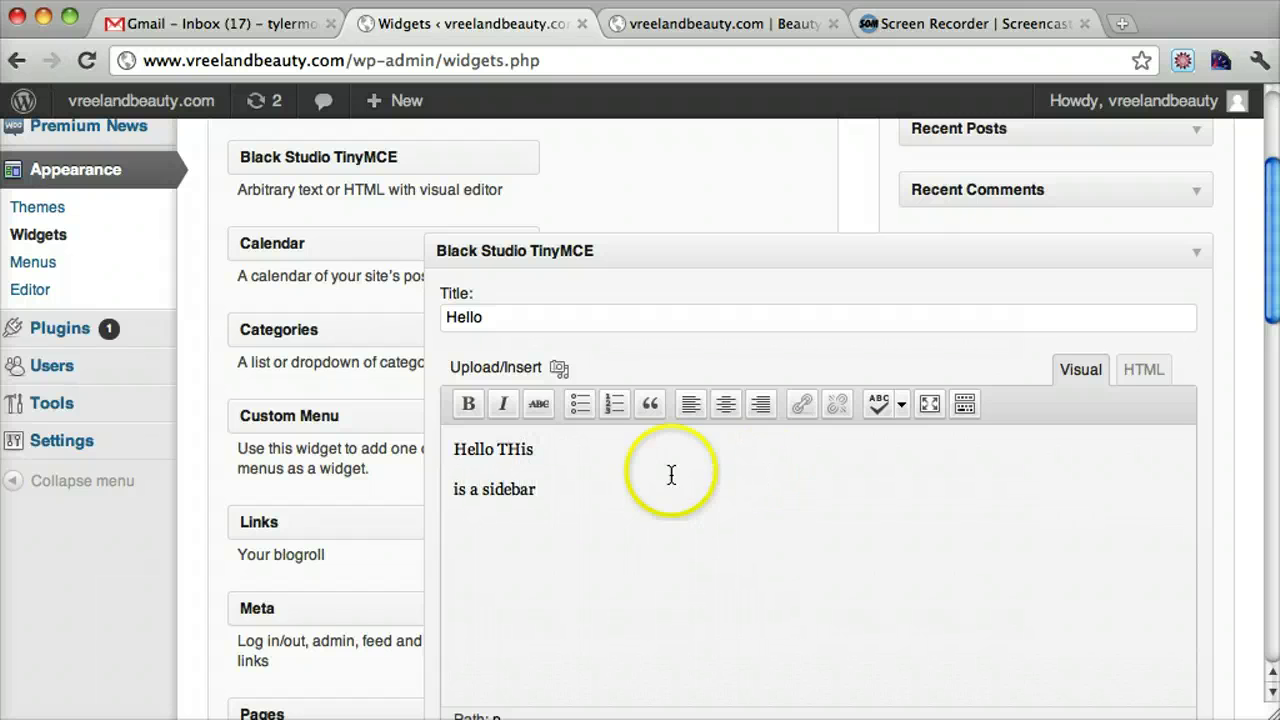
pyautogui.moveTo(606, 491); pyautogui.dragTo(461, 488)
pyautogui.click(467, 403)
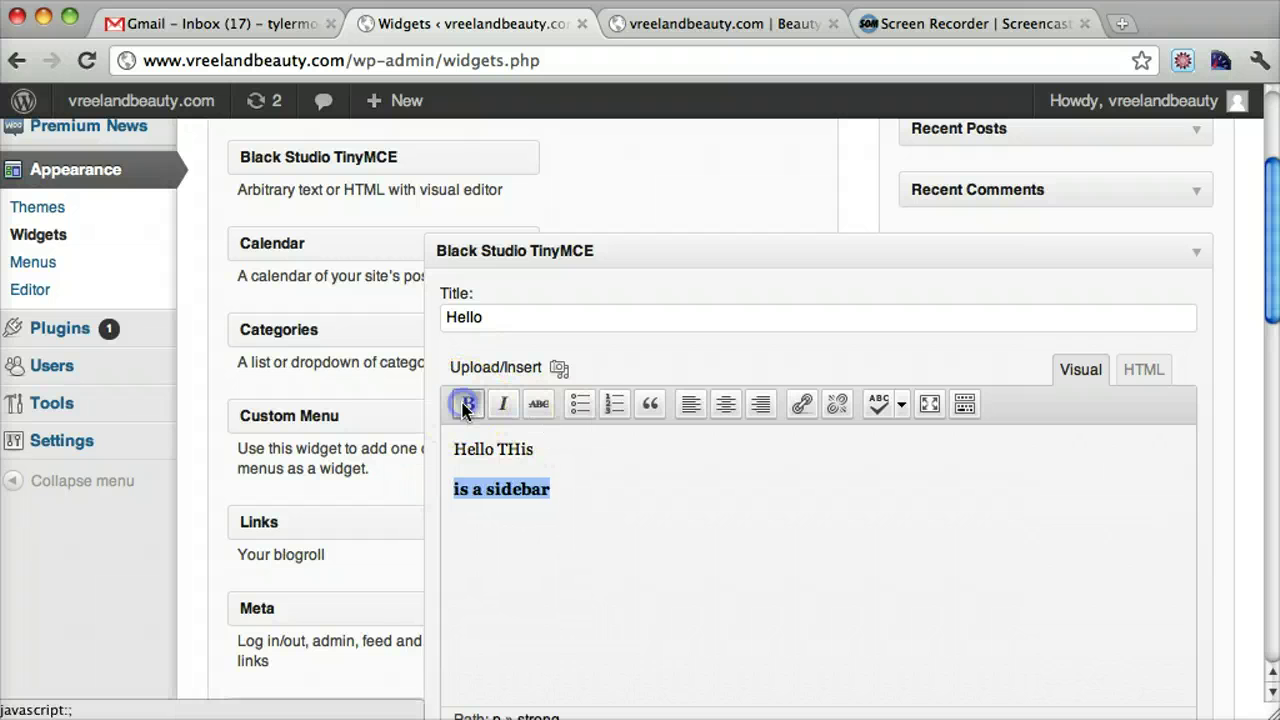
pyautogui.click(964, 403)
pyautogui.click(559, 440)
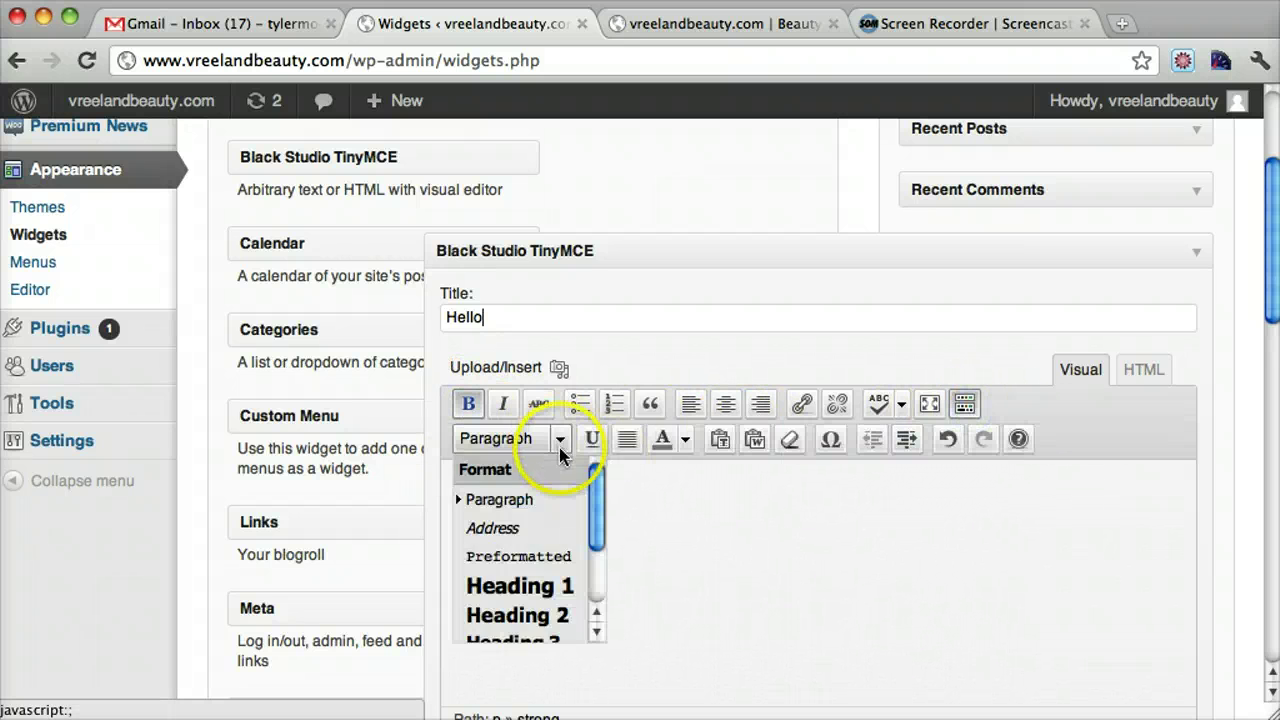
pyautogui.click(514, 615)
pyautogui.click(712, 549)
# - Save the Hello widget
pyautogui.scroll(-5, 714, 549)
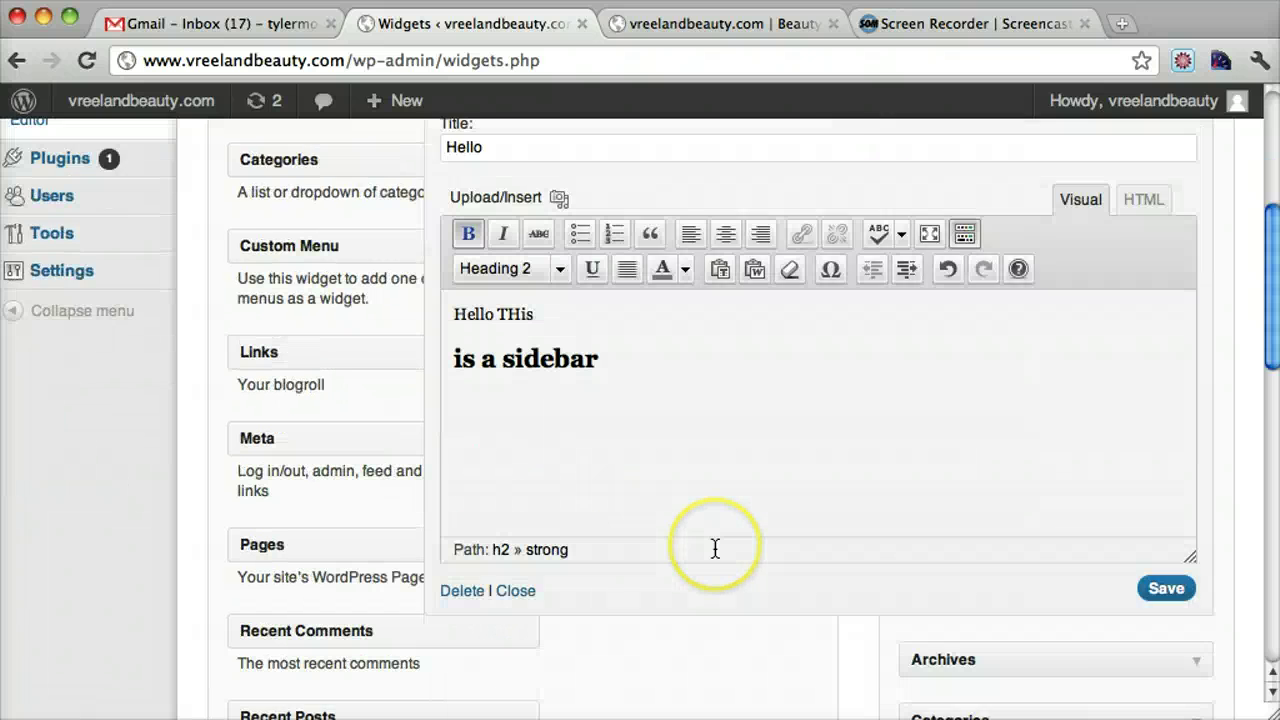
pyautogui.click(1160, 497)
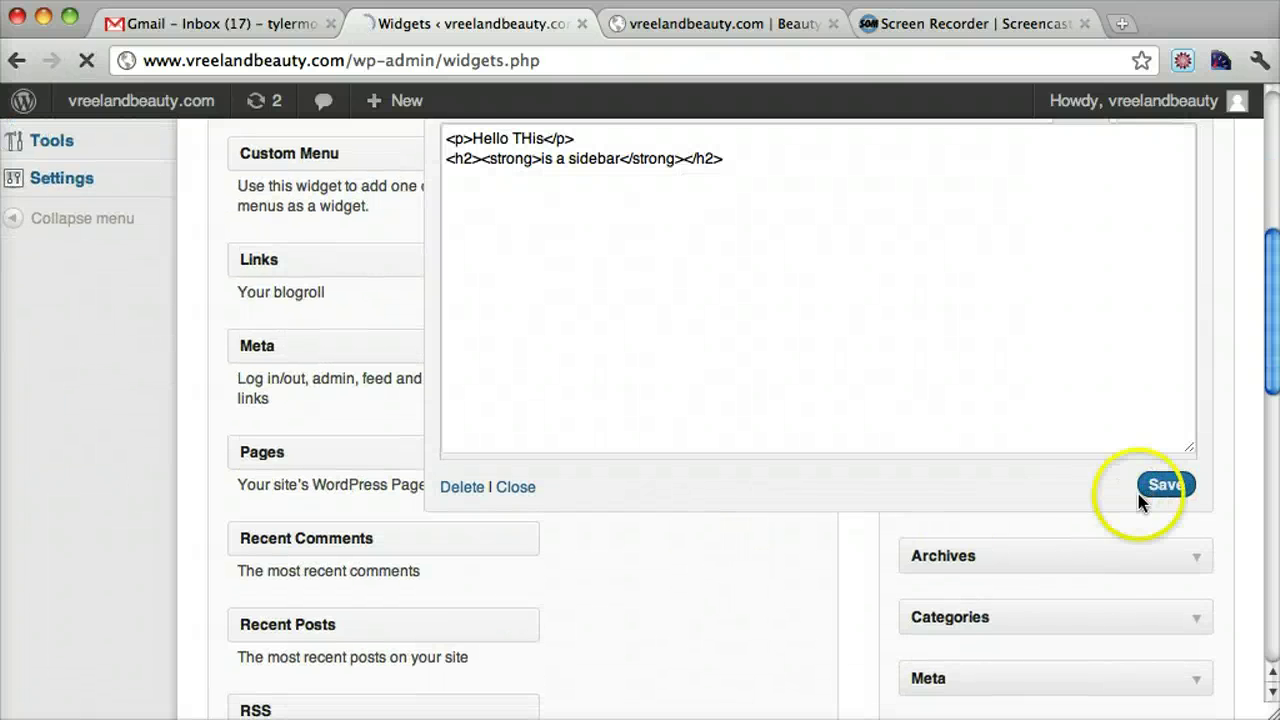
pyautogui.scroll(3, 1155, 187)
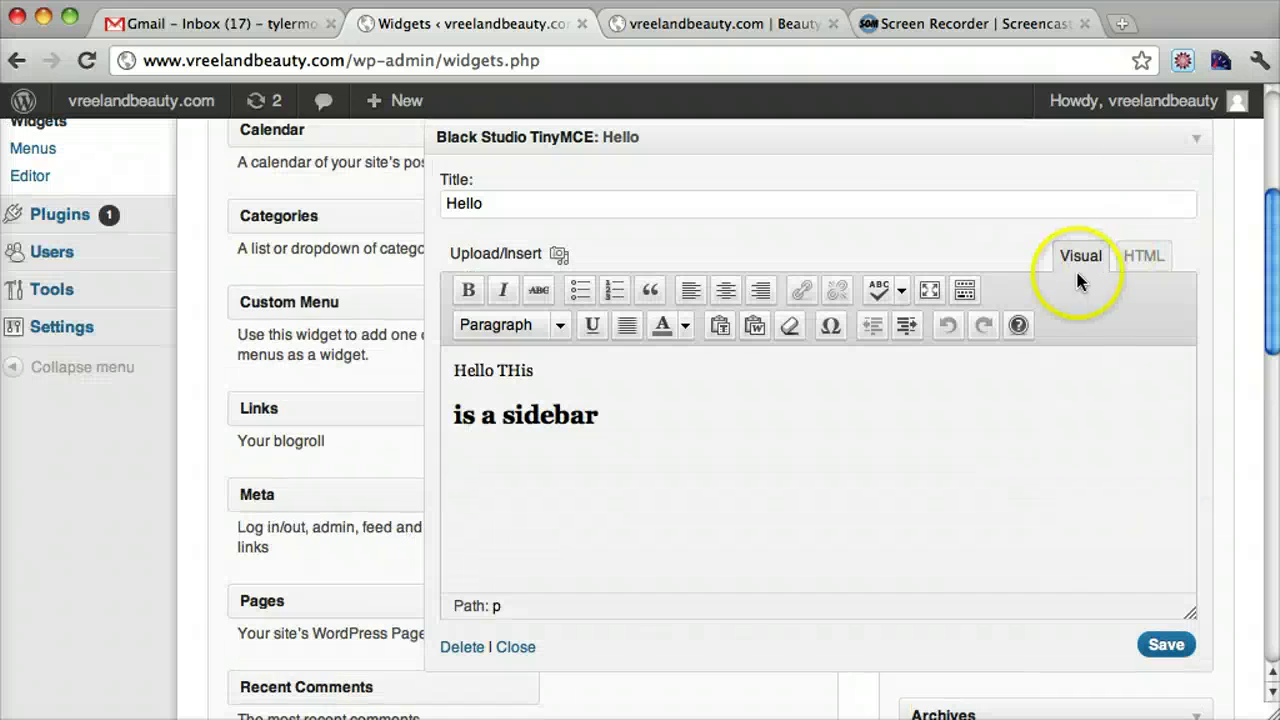
# - Reload the front page and confirm the sidebar shows 'Hello THis' above an 'IS A SIDEBAR' heading
pyautogui.click(726, 24)
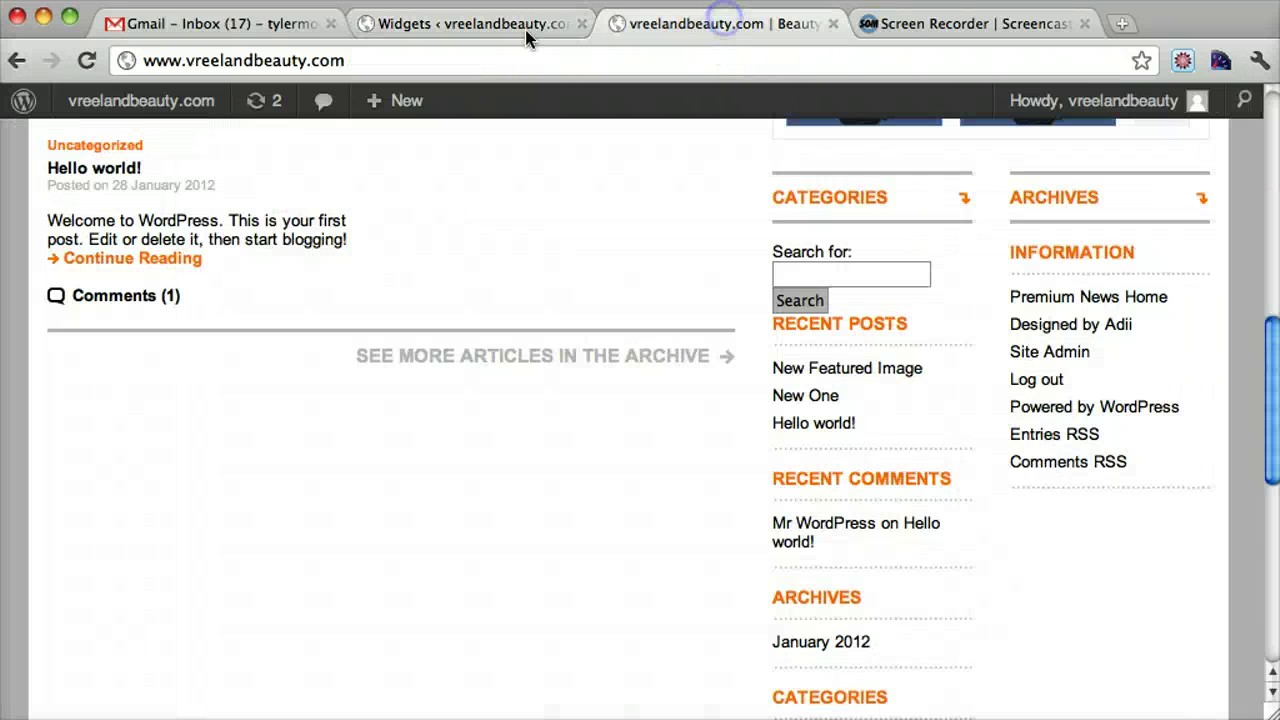
pyautogui.click(88, 61)
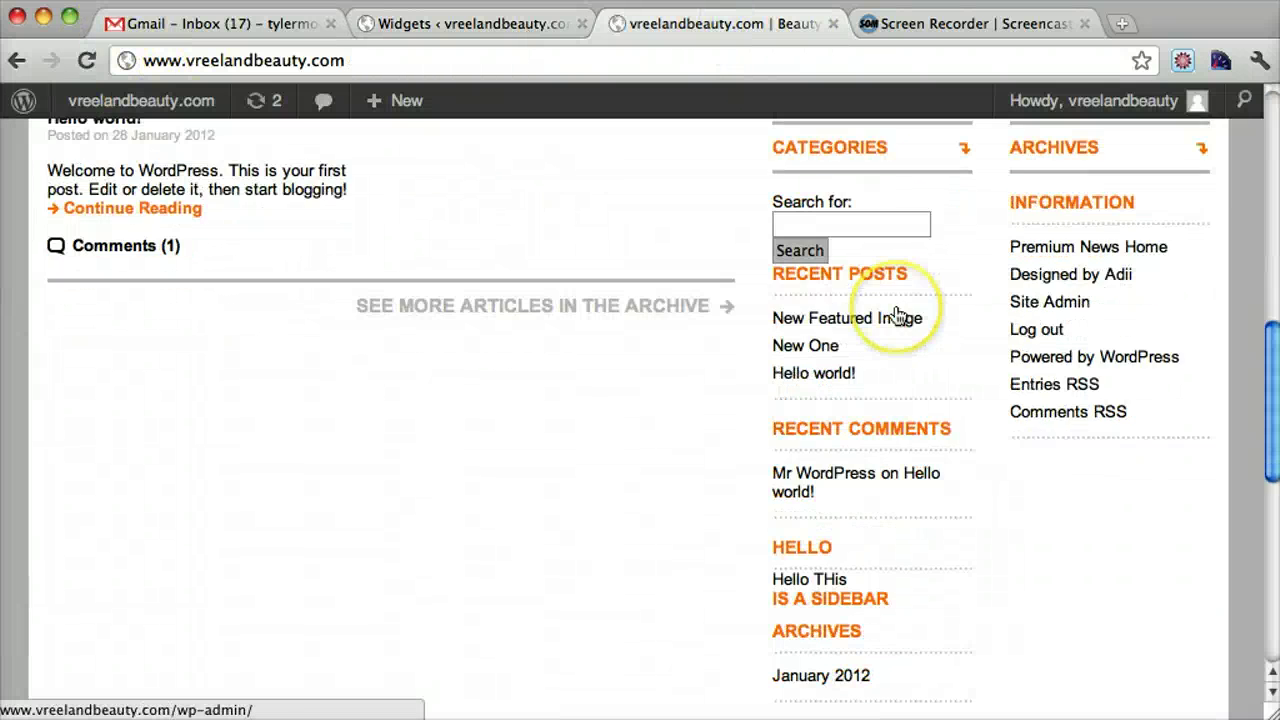
pyautogui.scroll(-1, 896, 316)
pyautogui.scroll(3, 894, 317)
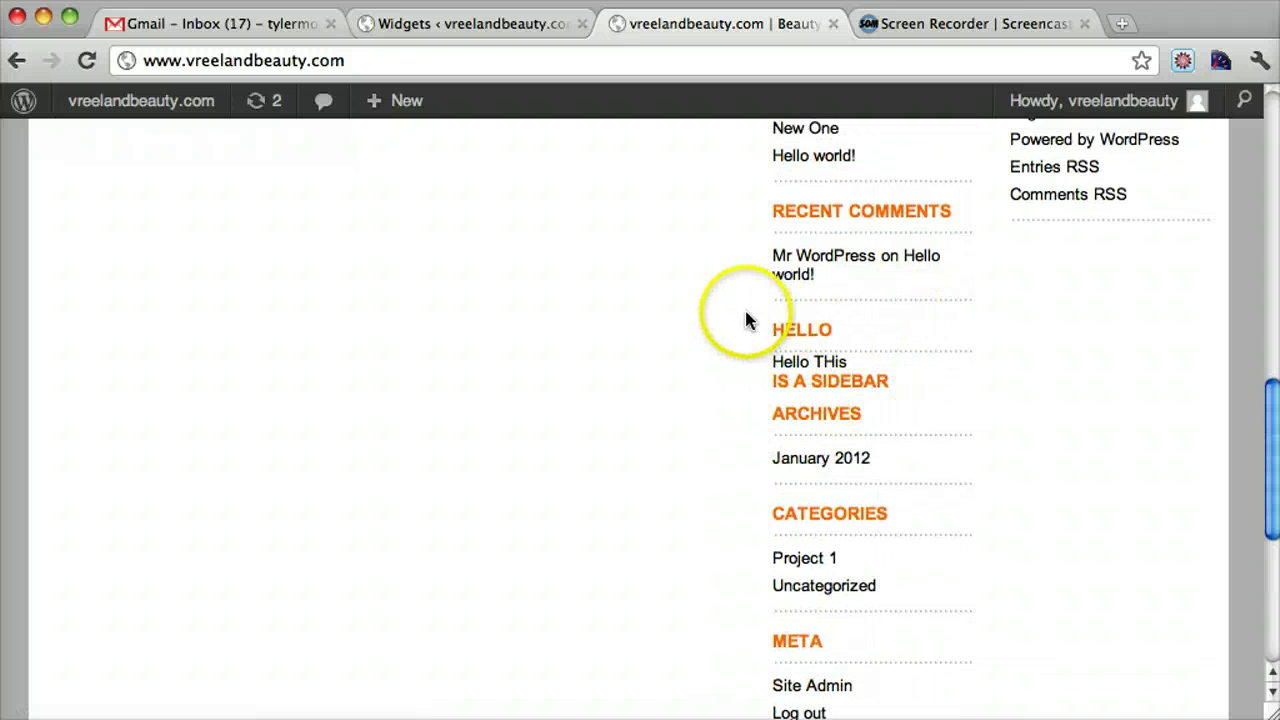
pyautogui.moveTo(918, 388); pyautogui.dragTo(943, 423)
pyautogui.click(913, 325)
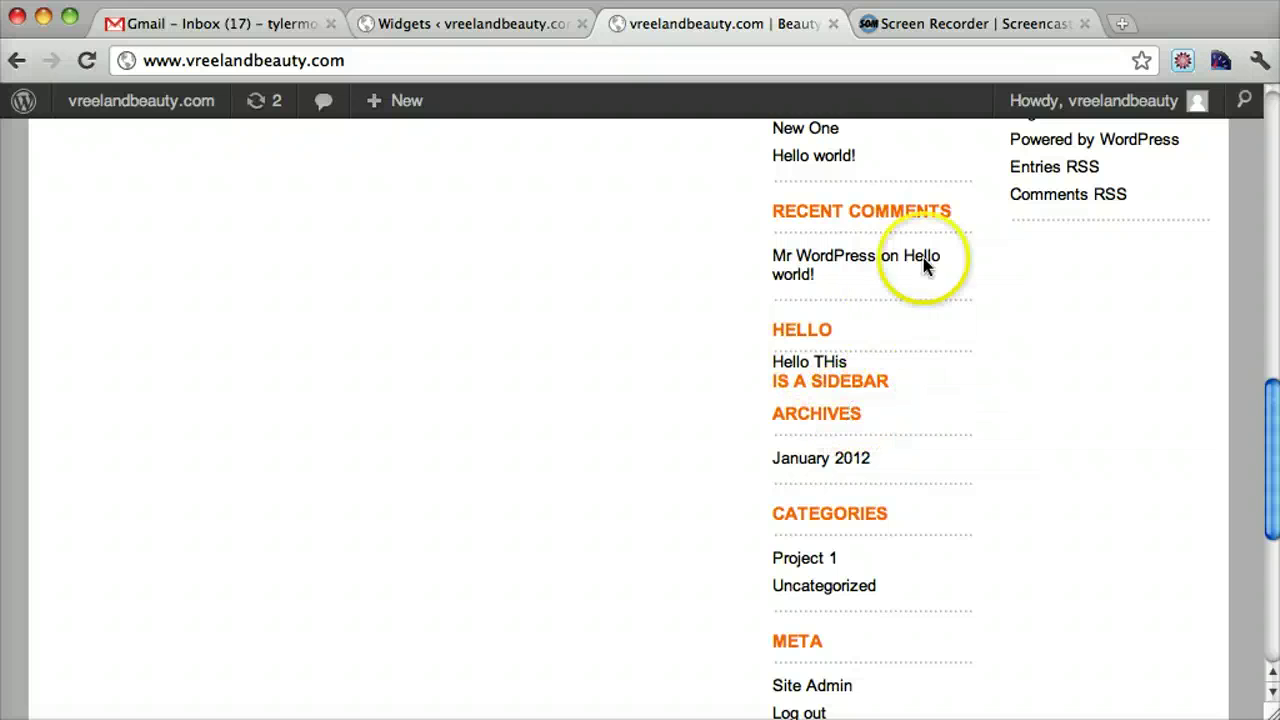
pyautogui.scroll(10, 871, 395)
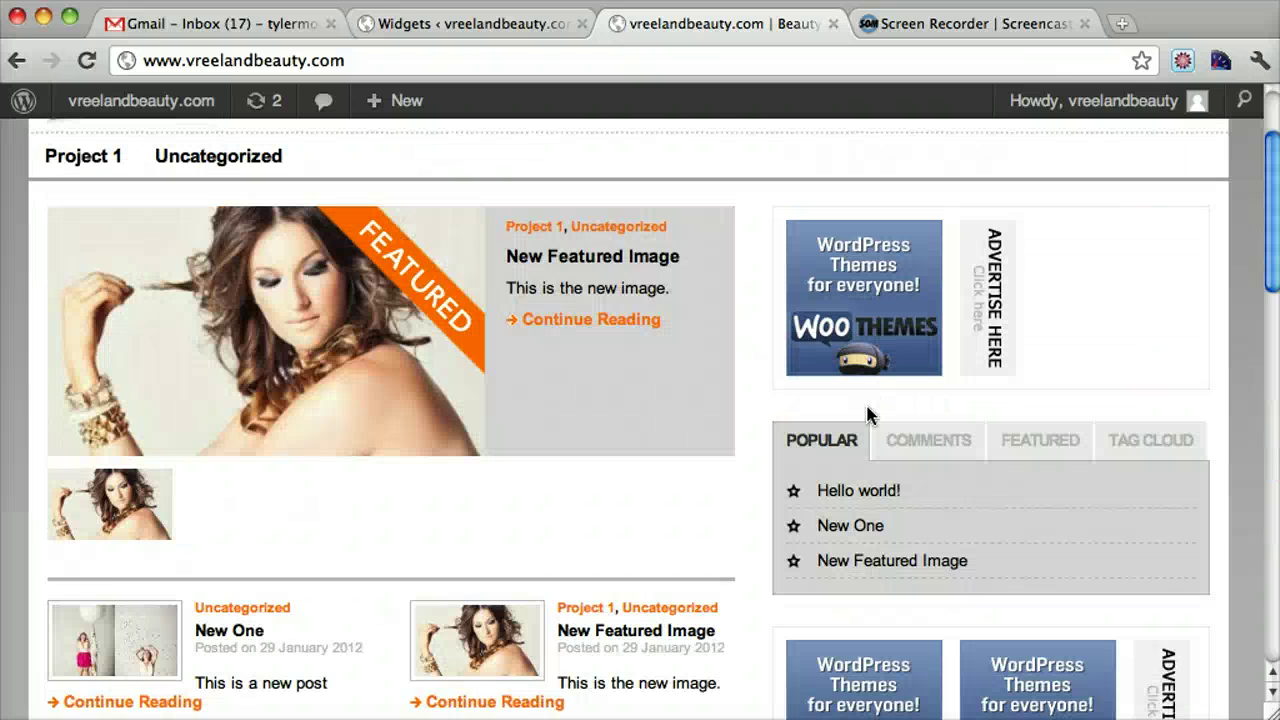
pyautogui.scroll(2, 868, 414)
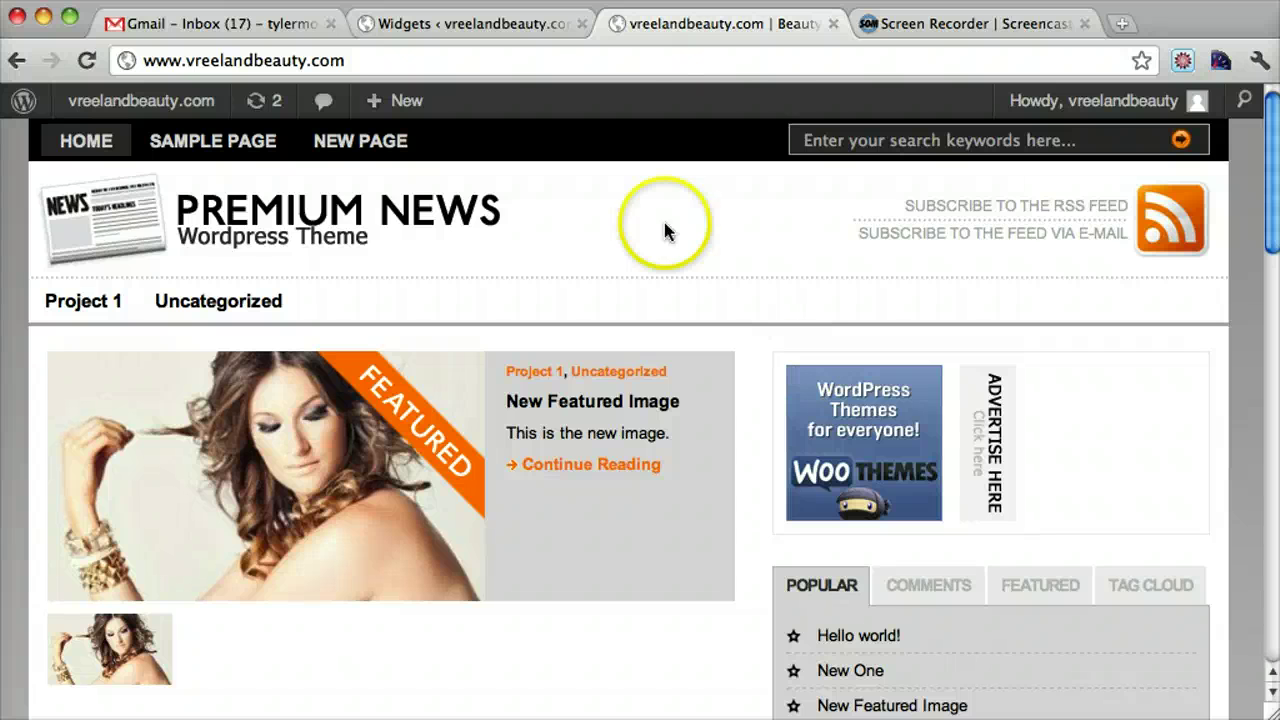
# - Switch back to the Widgets page, showing the Hello widget under Primary
pyautogui.click(480, 23)
pyautogui.scroll(5, 615, 340)
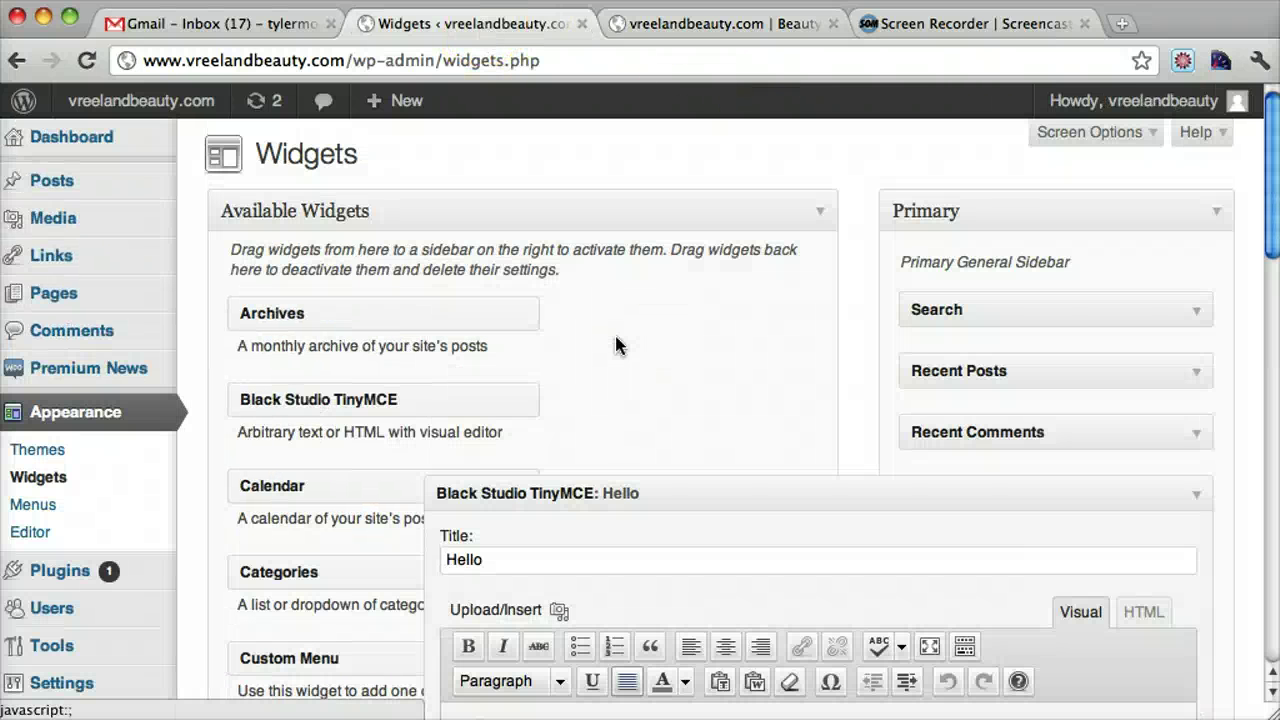